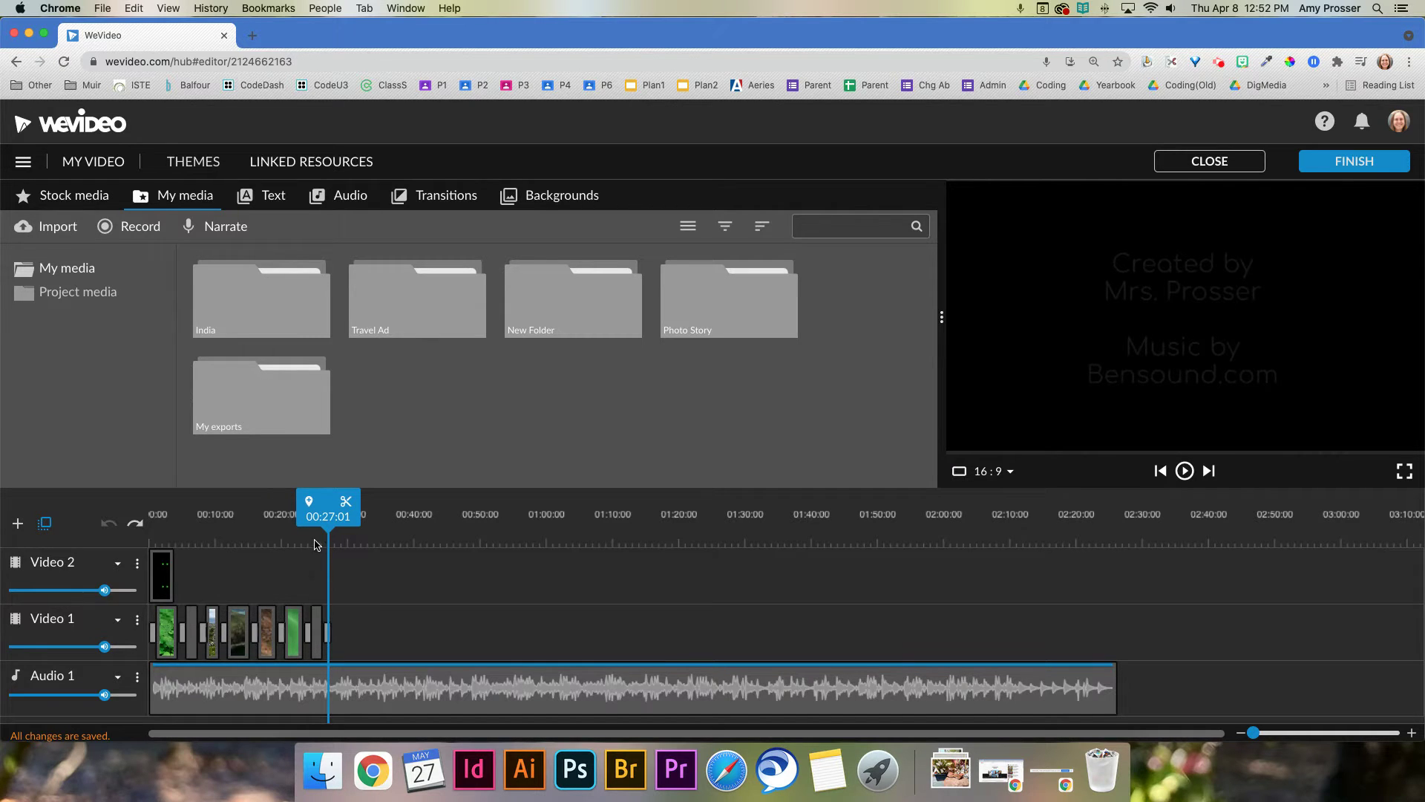
# Trim the ukulele music track so it ends at 00:27:08, level with the last video clip
pyautogui.moveTo(320, 526); pyautogui.dragTo(308, 530)
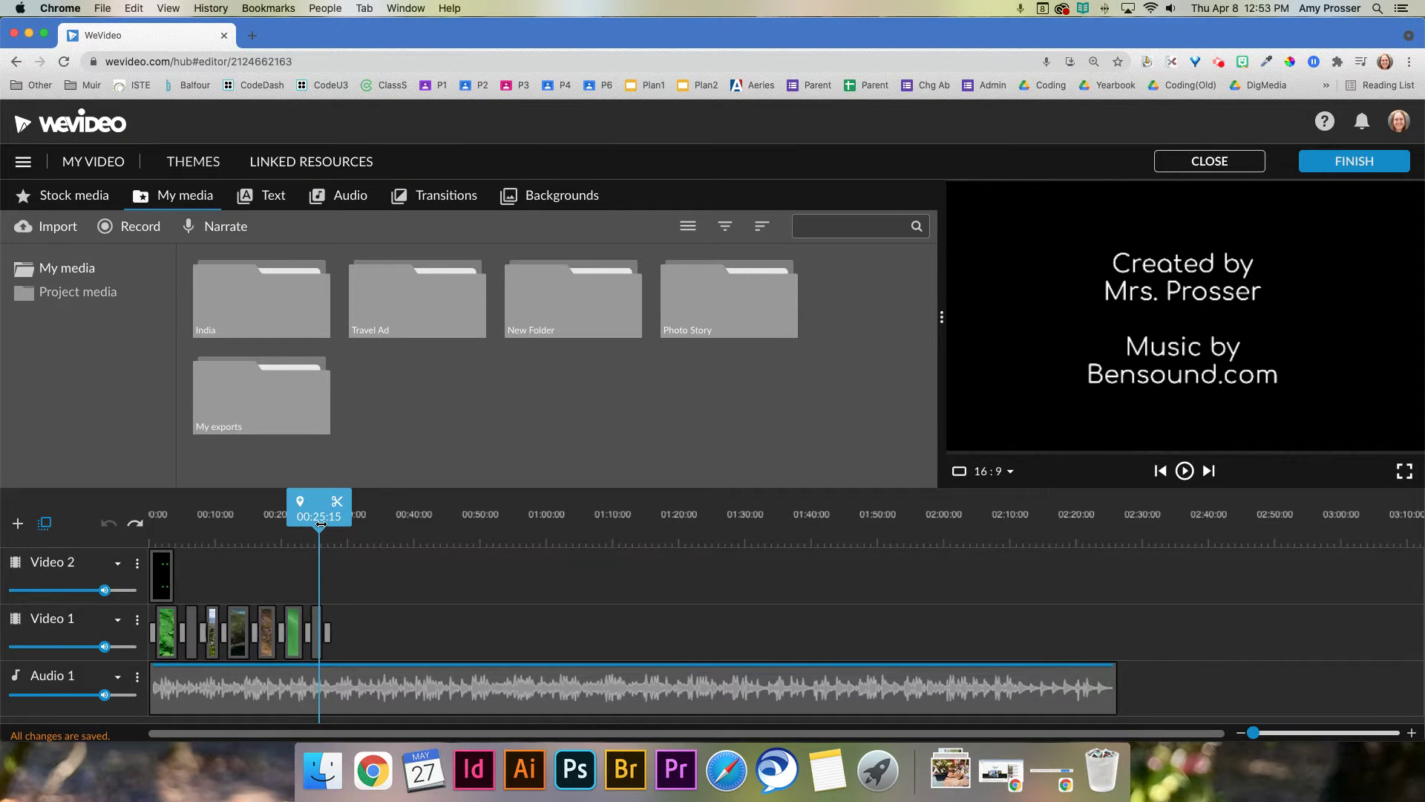
pyautogui.moveTo(321, 525); pyautogui.dragTo(255, 525)
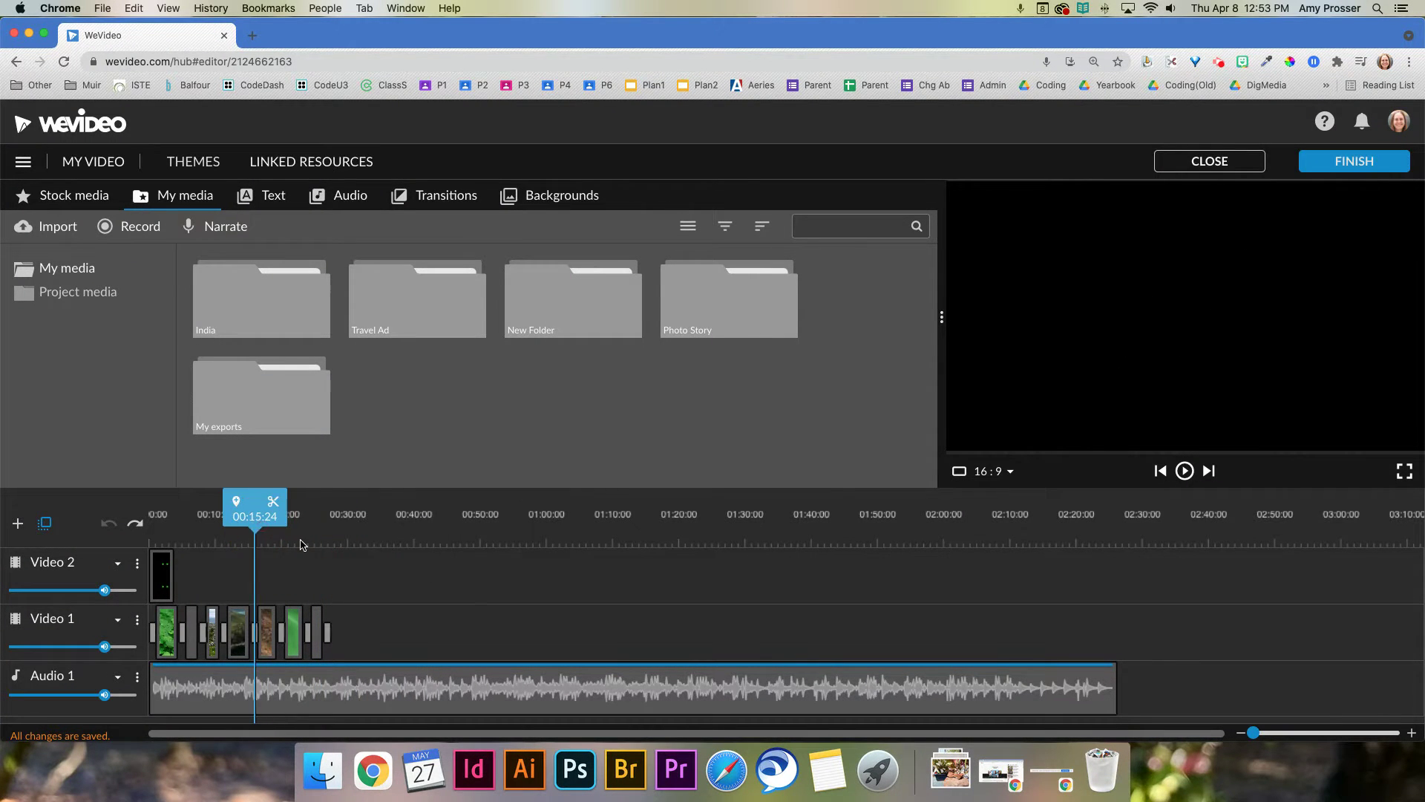
pyautogui.click(1110, 687)
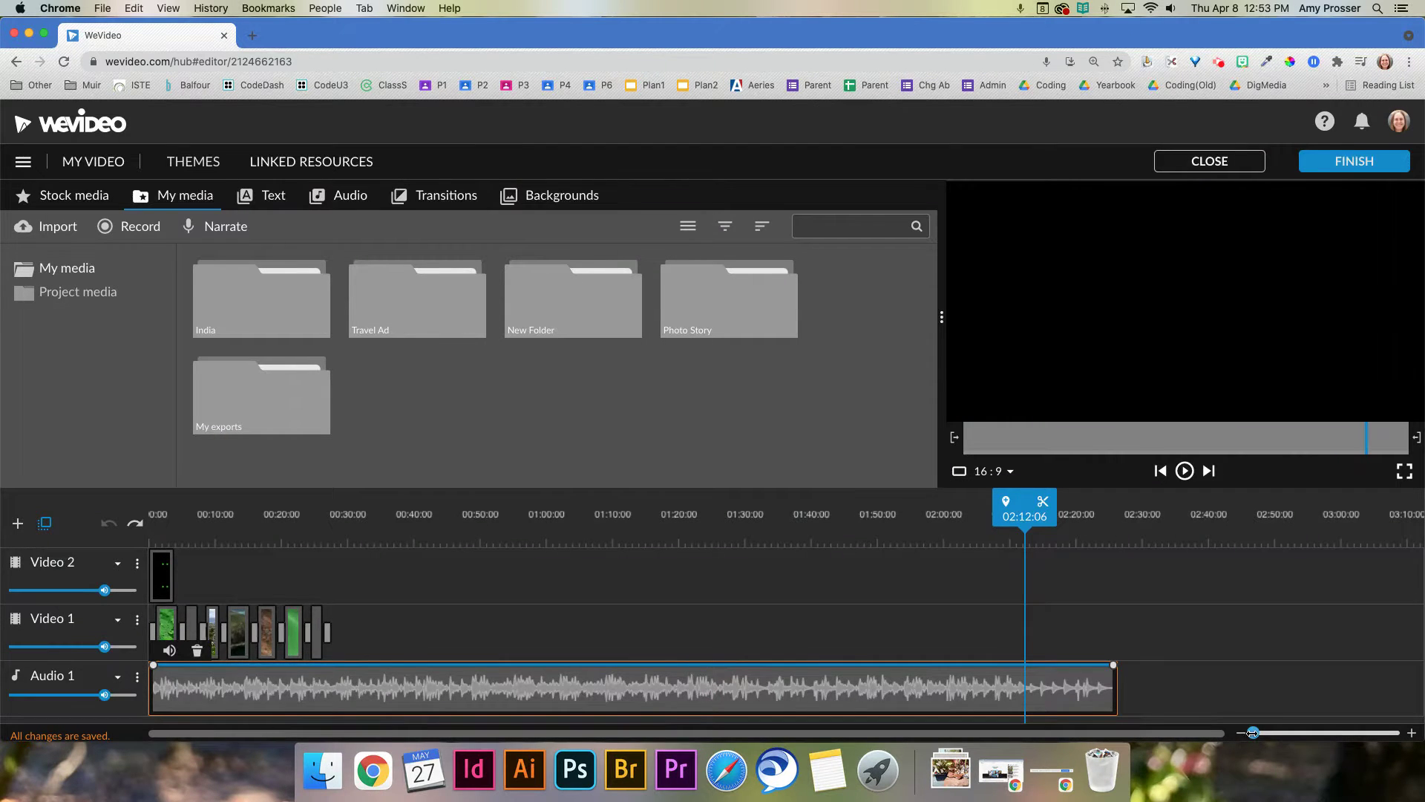
pyautogui.click(1217, 734)
pyautogui.moveTo(1118, 685); pyautogui.dragTo(328, 692)
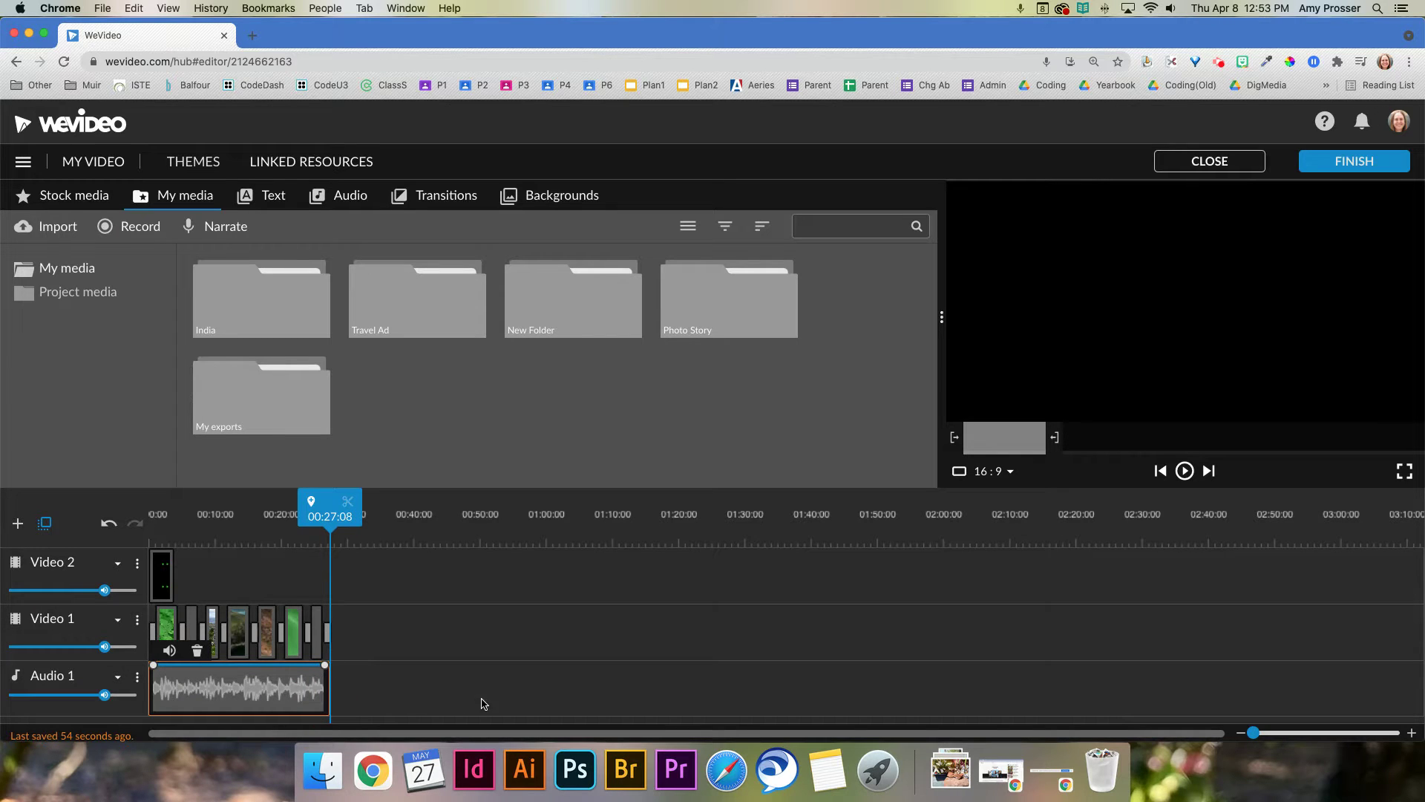
pyautogui.moveTo(1254, 734); pyautogui.dragTo(1281, 733)
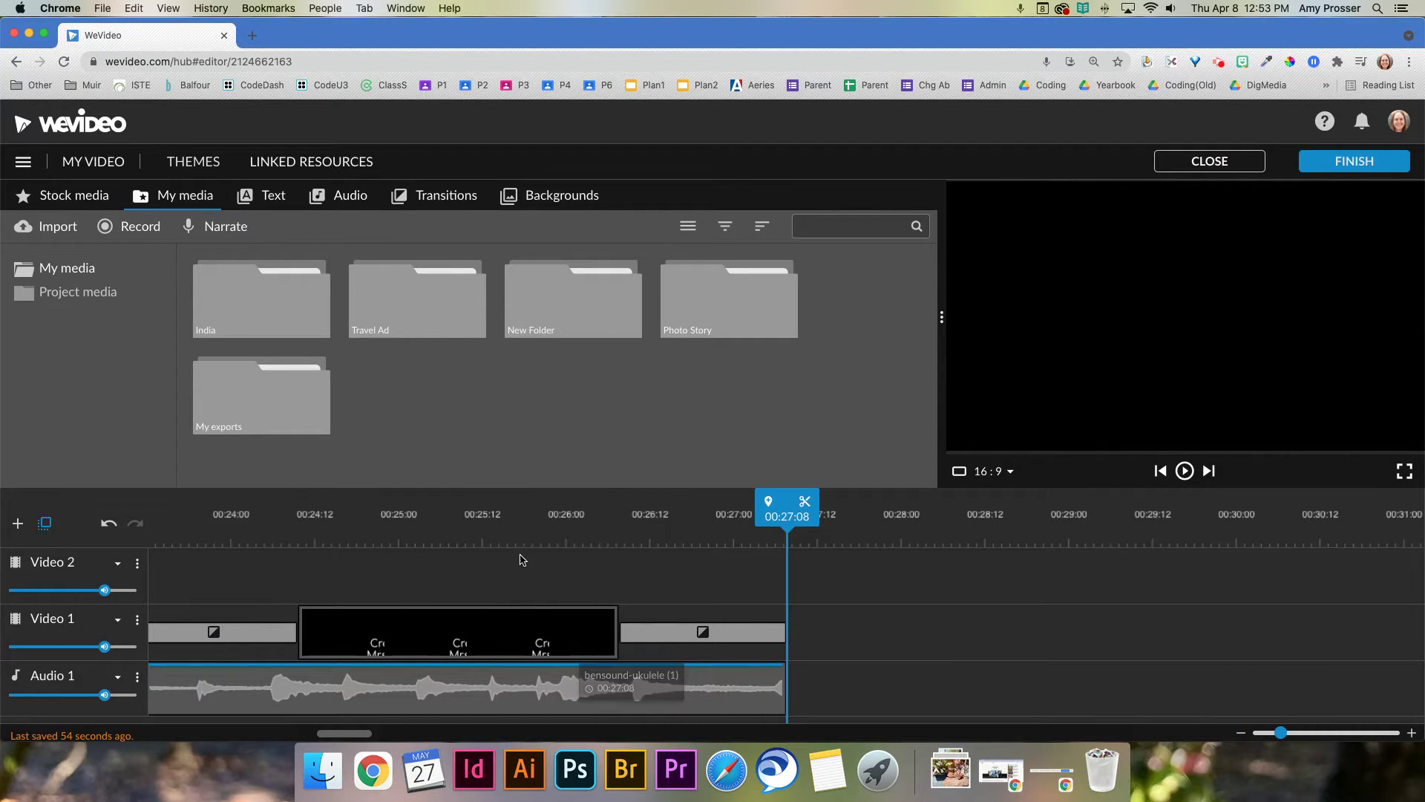
# Play the ending, then add a volume keyframe on the music track just before the video ends
pyautogui.click(471, 541)
pyautogui.click(488, 534)
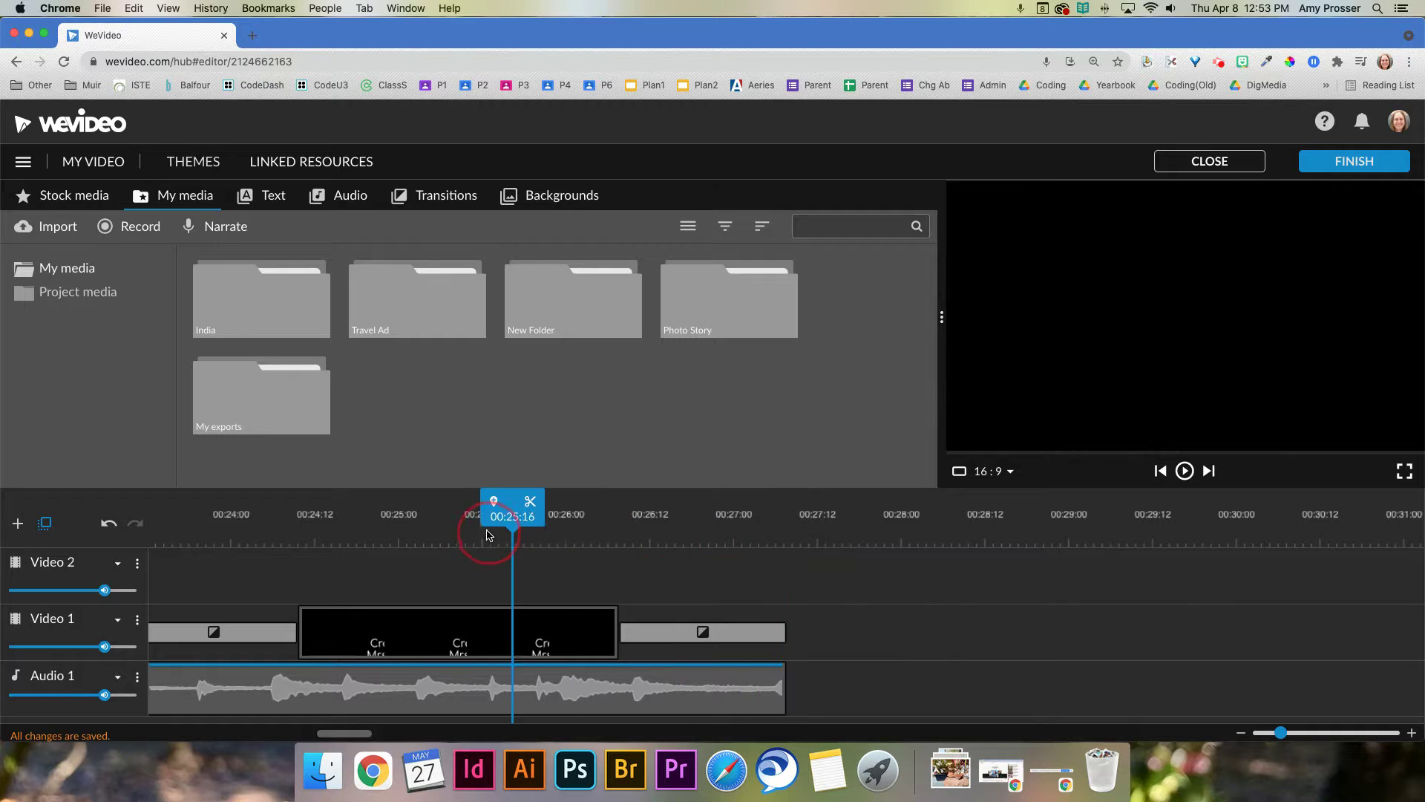
pyautogui.moveTo(487, 535); pyautogui.dragTo(249, 563)
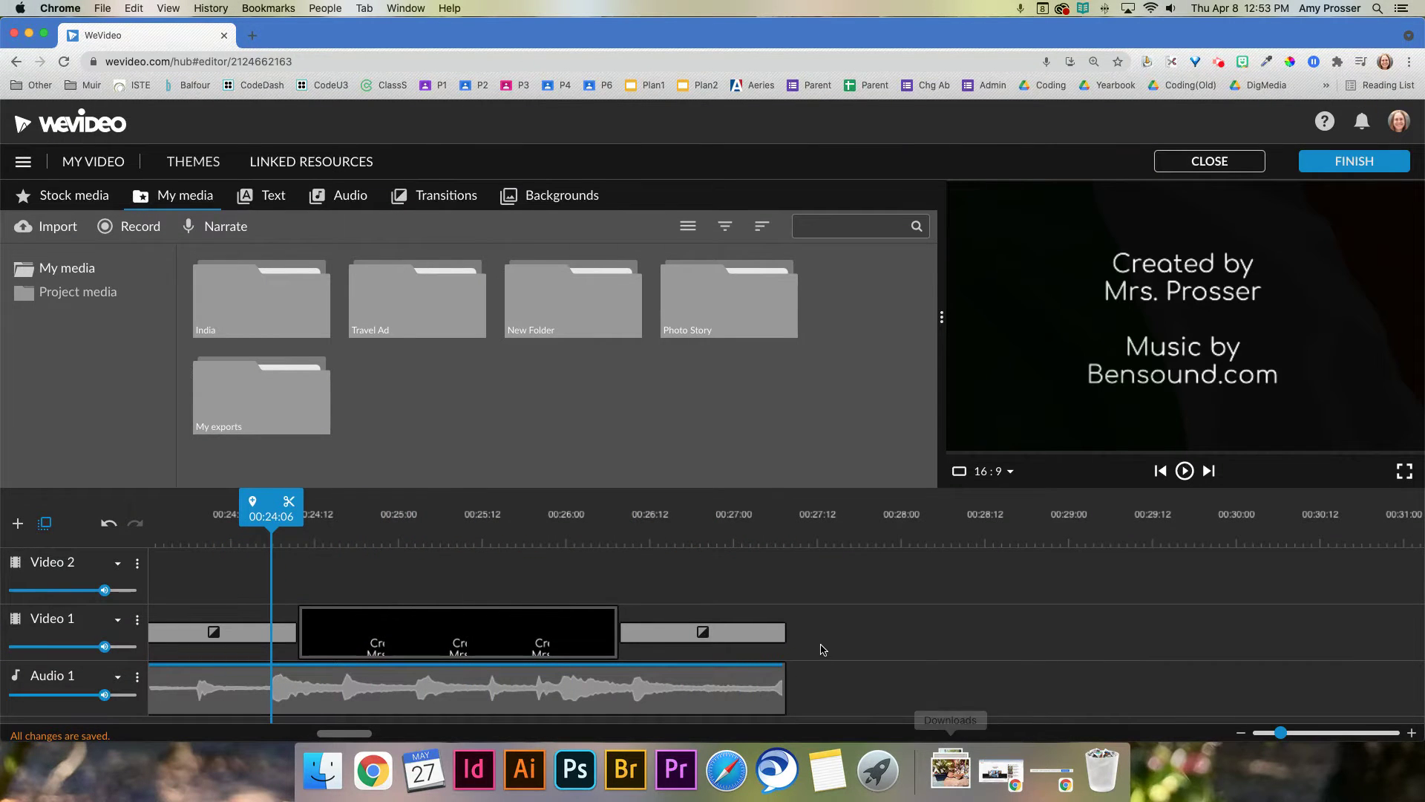
pyautogui.press('space')
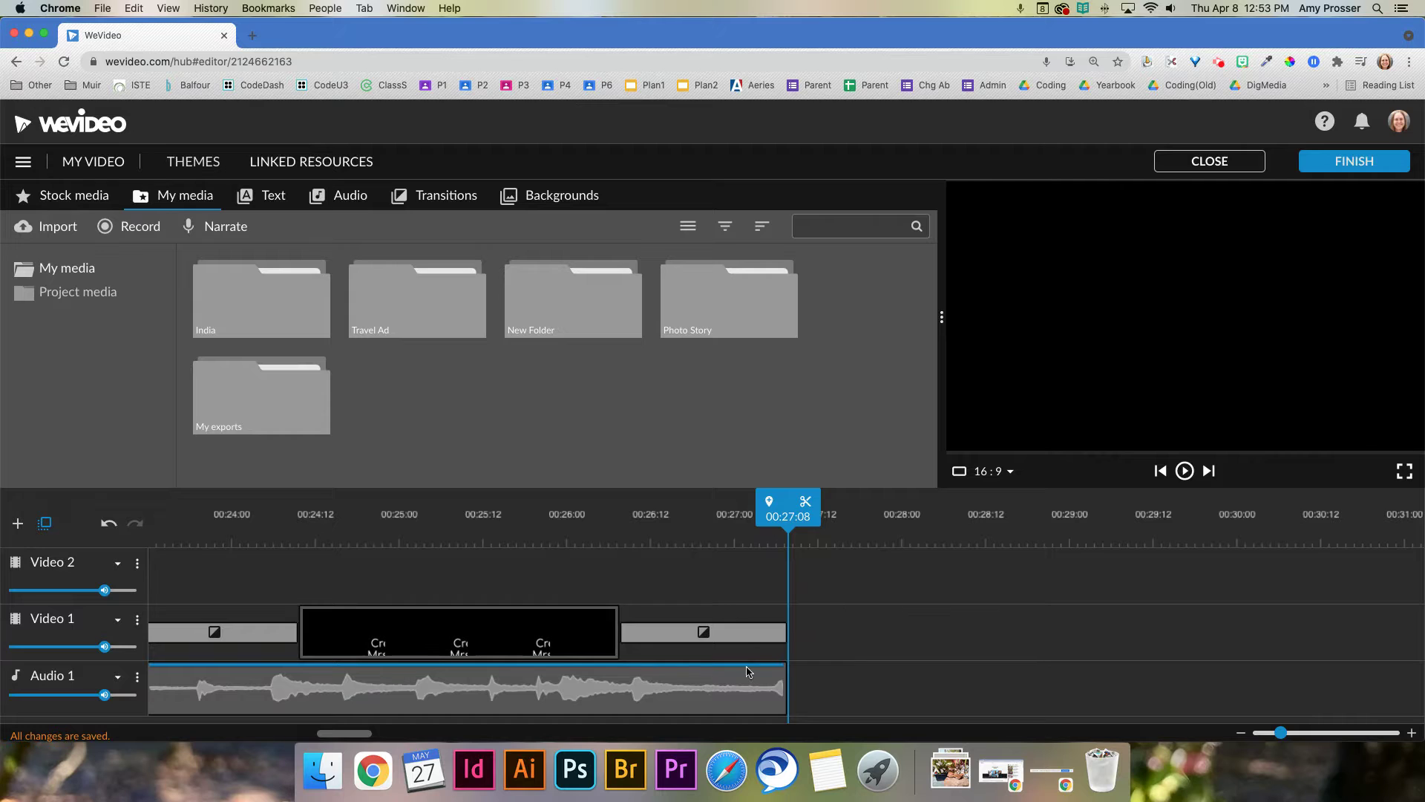
pyautogui.moveTo(770, 520); pyautogui.dragTo(407, 553)
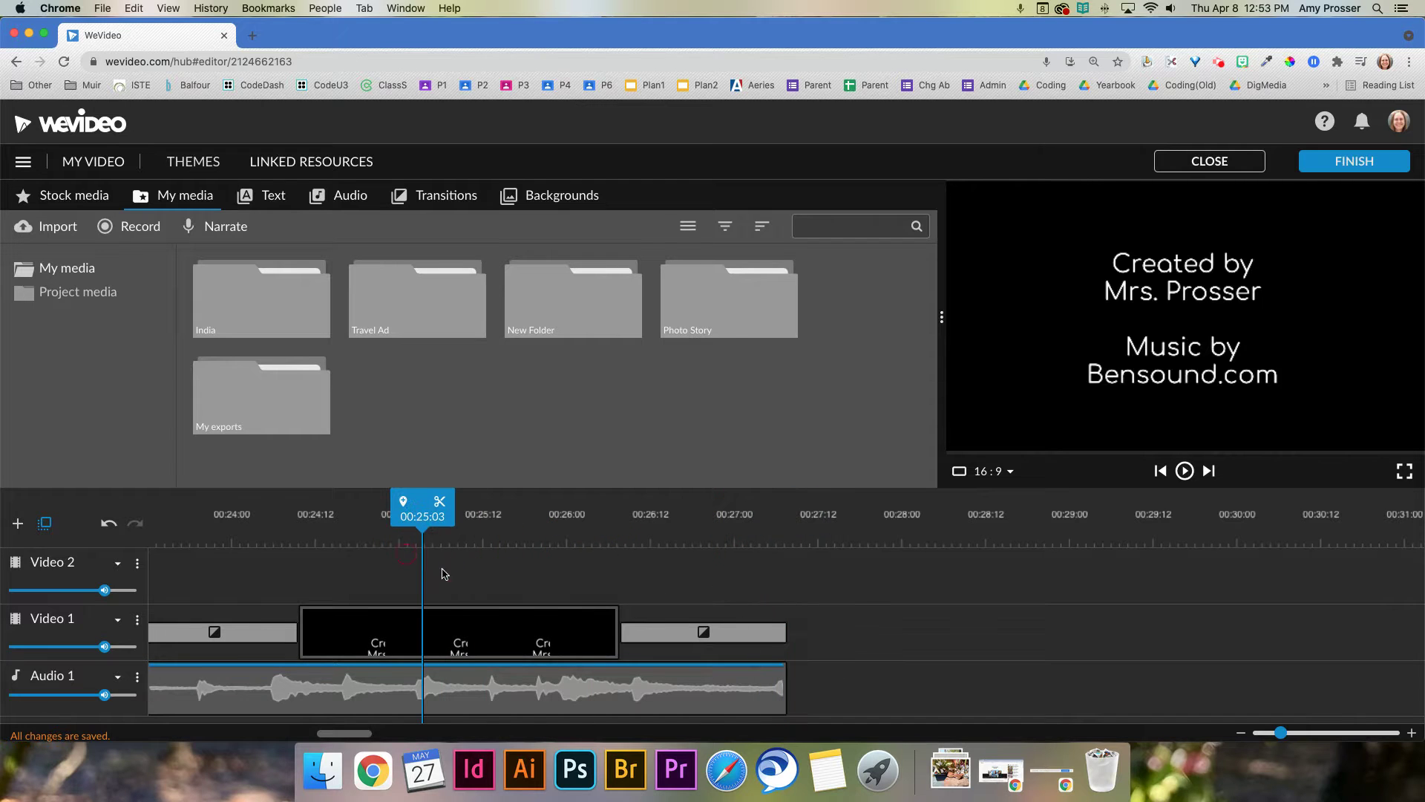
pyautogui.click(781, 675)
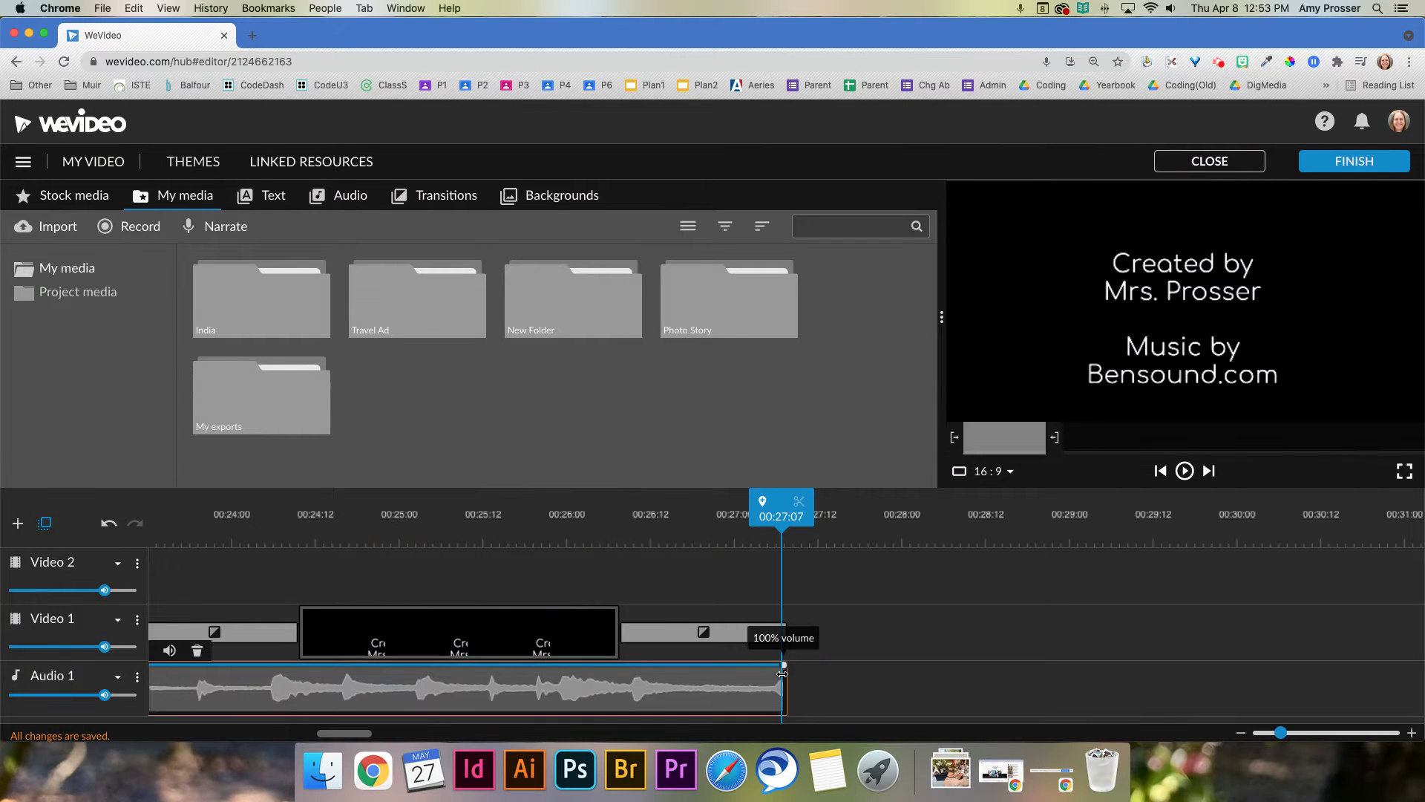
pyautogui.click(620, 664)
# Drop the music's end volume keyframe to 0%, move the fade start earlier, and preview it
pyautogui.moveTo(790, 669); pyautogui.dragTo(793, 718)
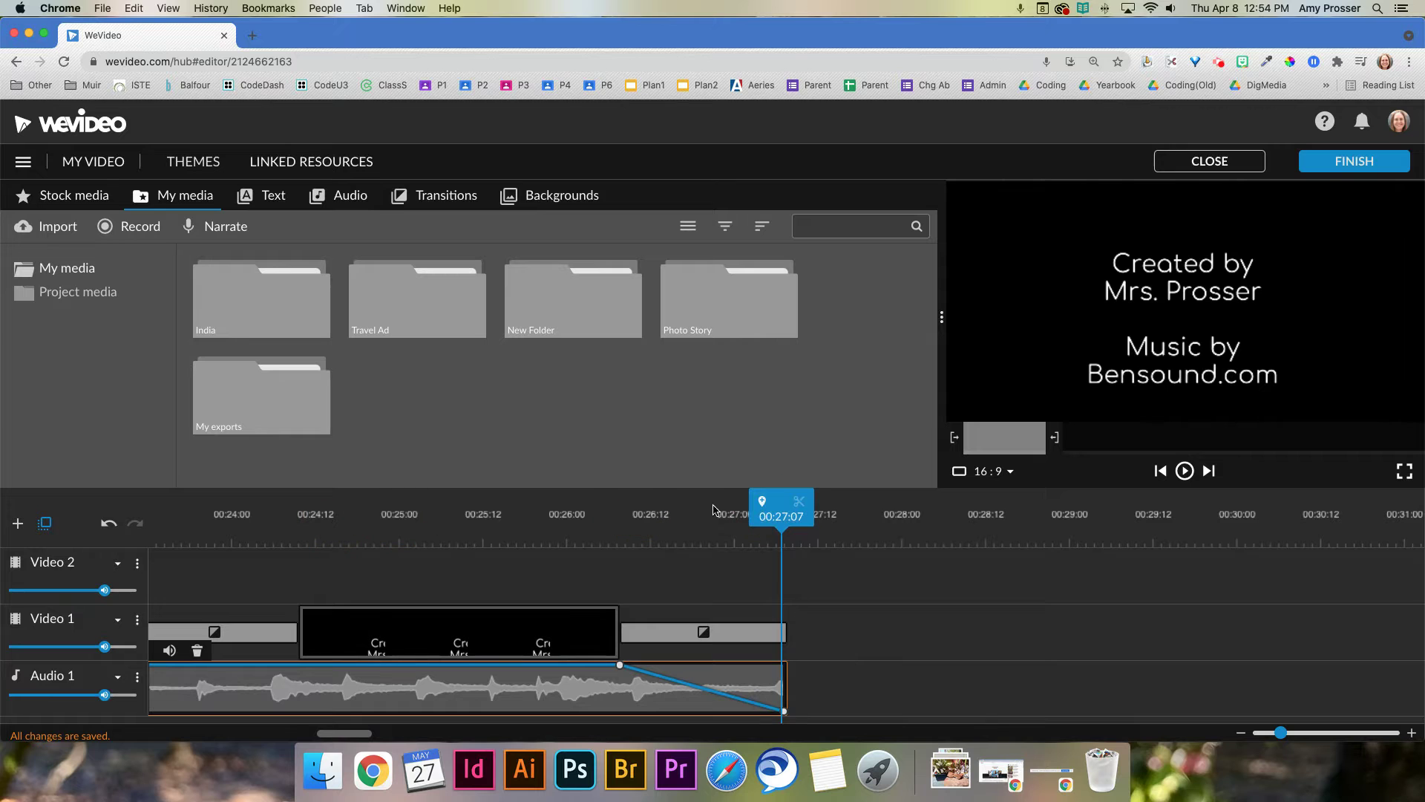
pyautogui.moveTo(712, 511); pyautogui.dragTo(408, 544)
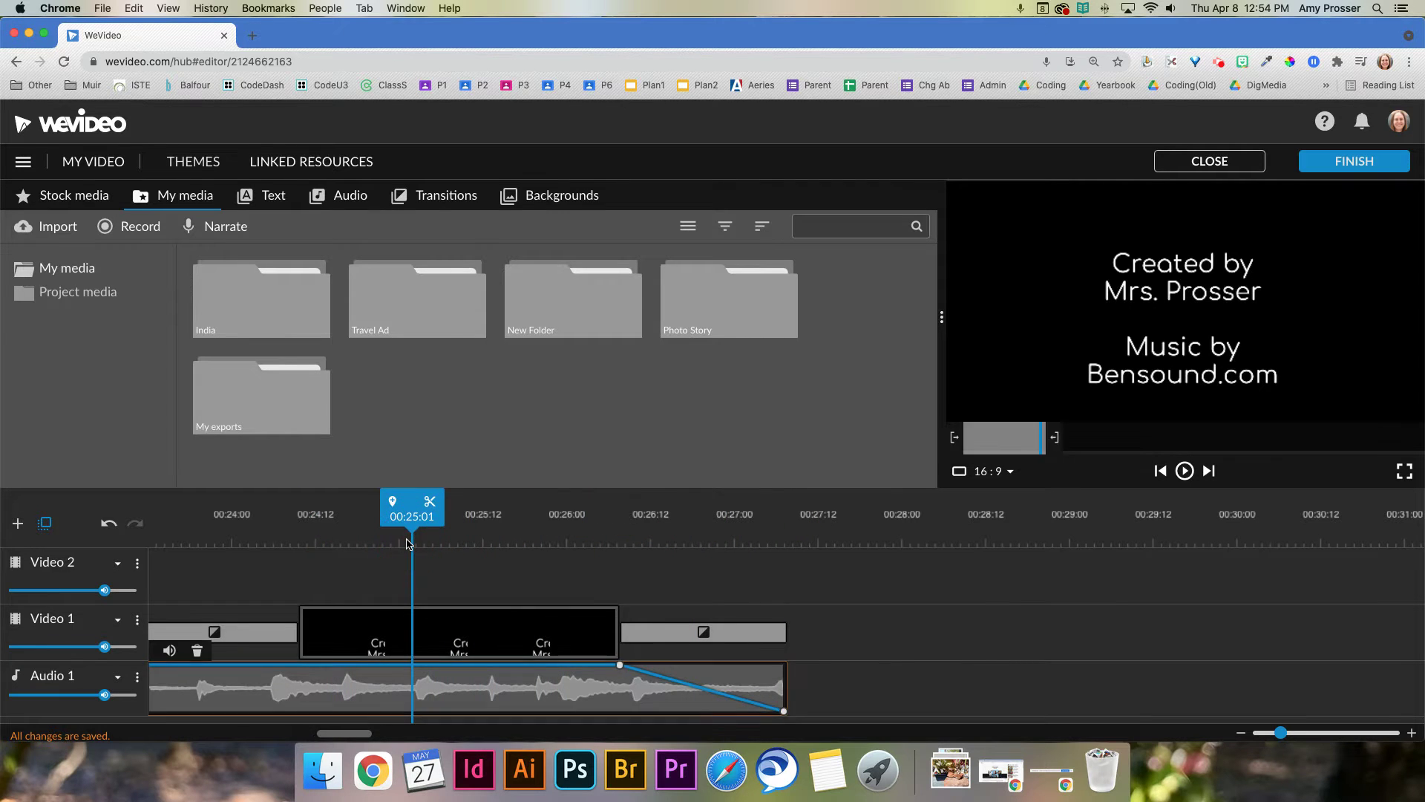
pyautogui.press('space')
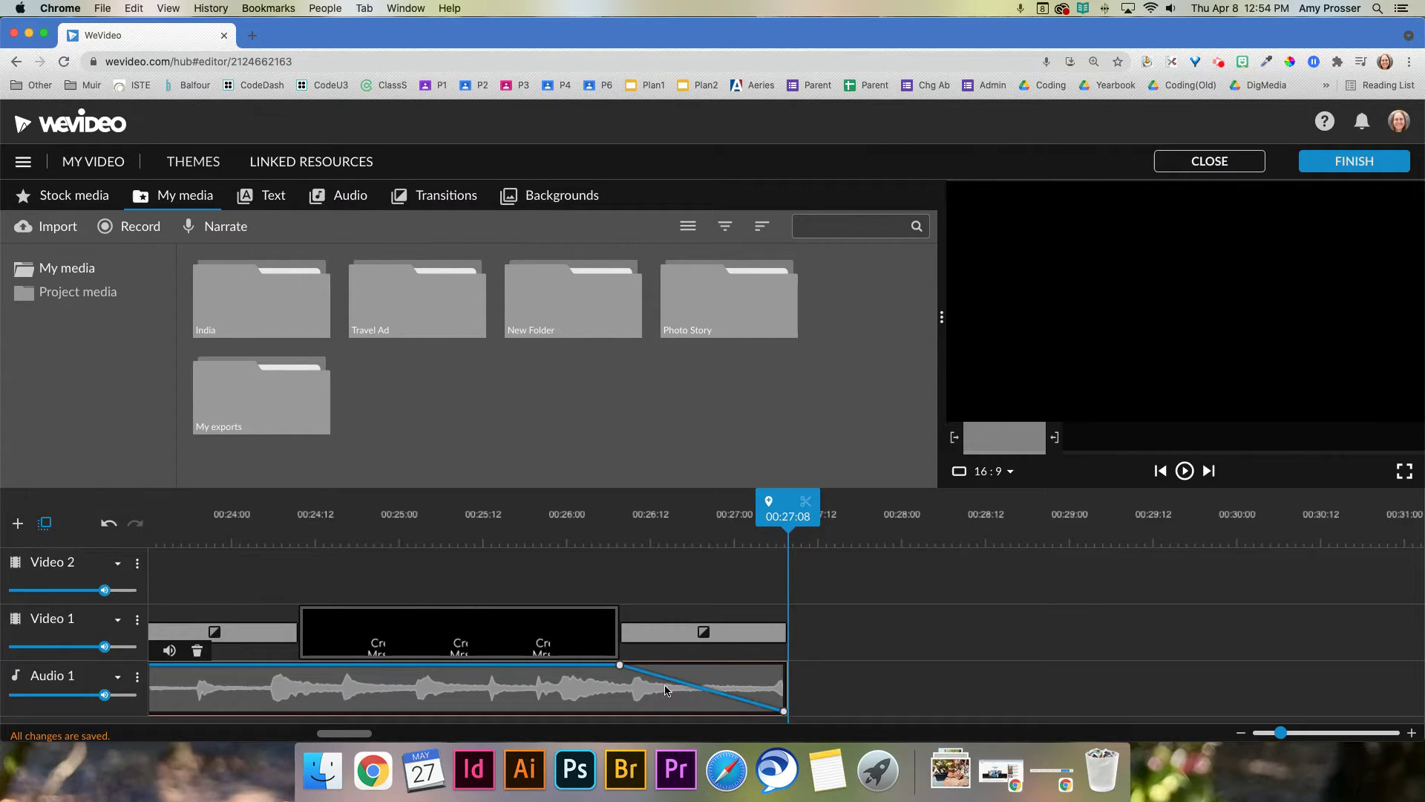
pyautogui.moveTo(615, 664); pyautogui.dragTo(297, 664)
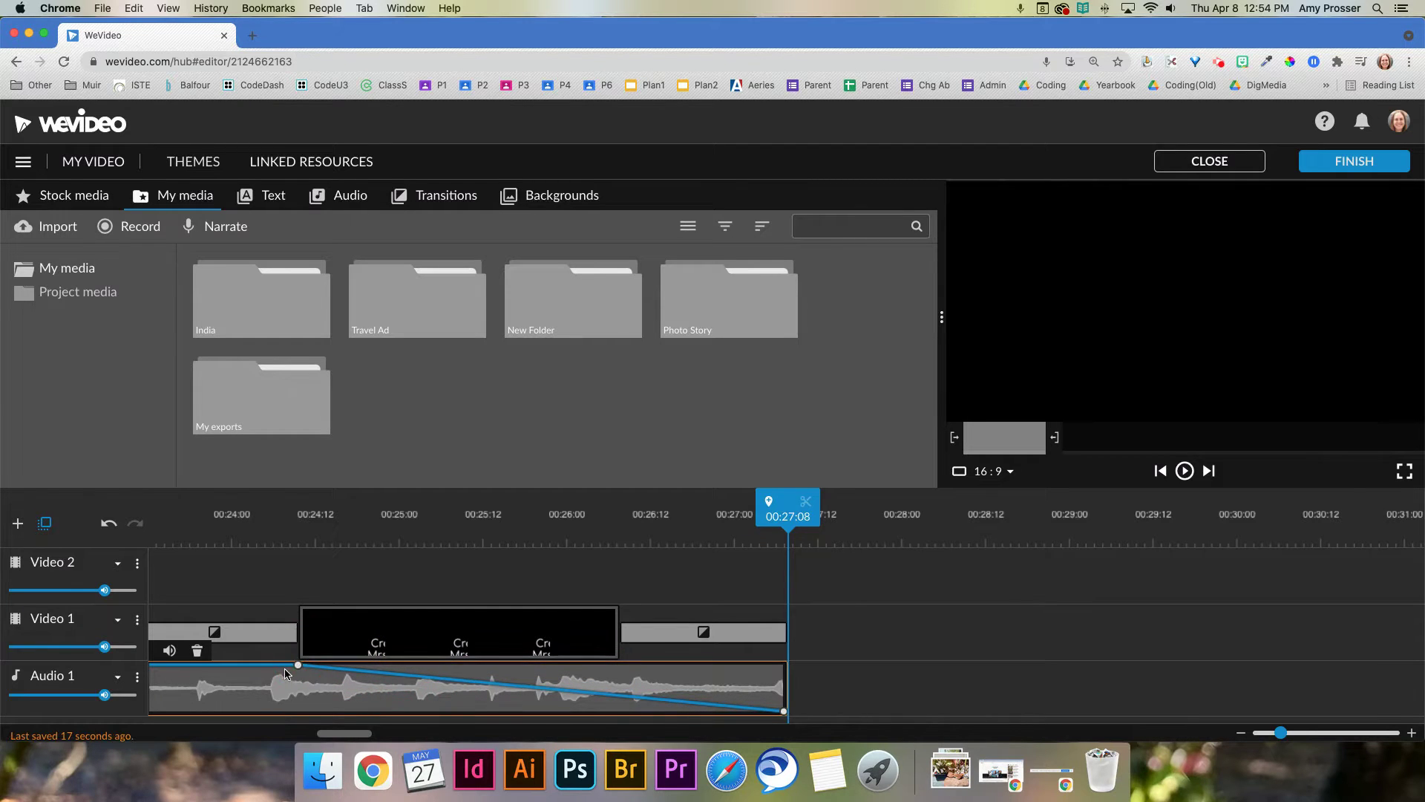
pyautogui.click(293, 560)
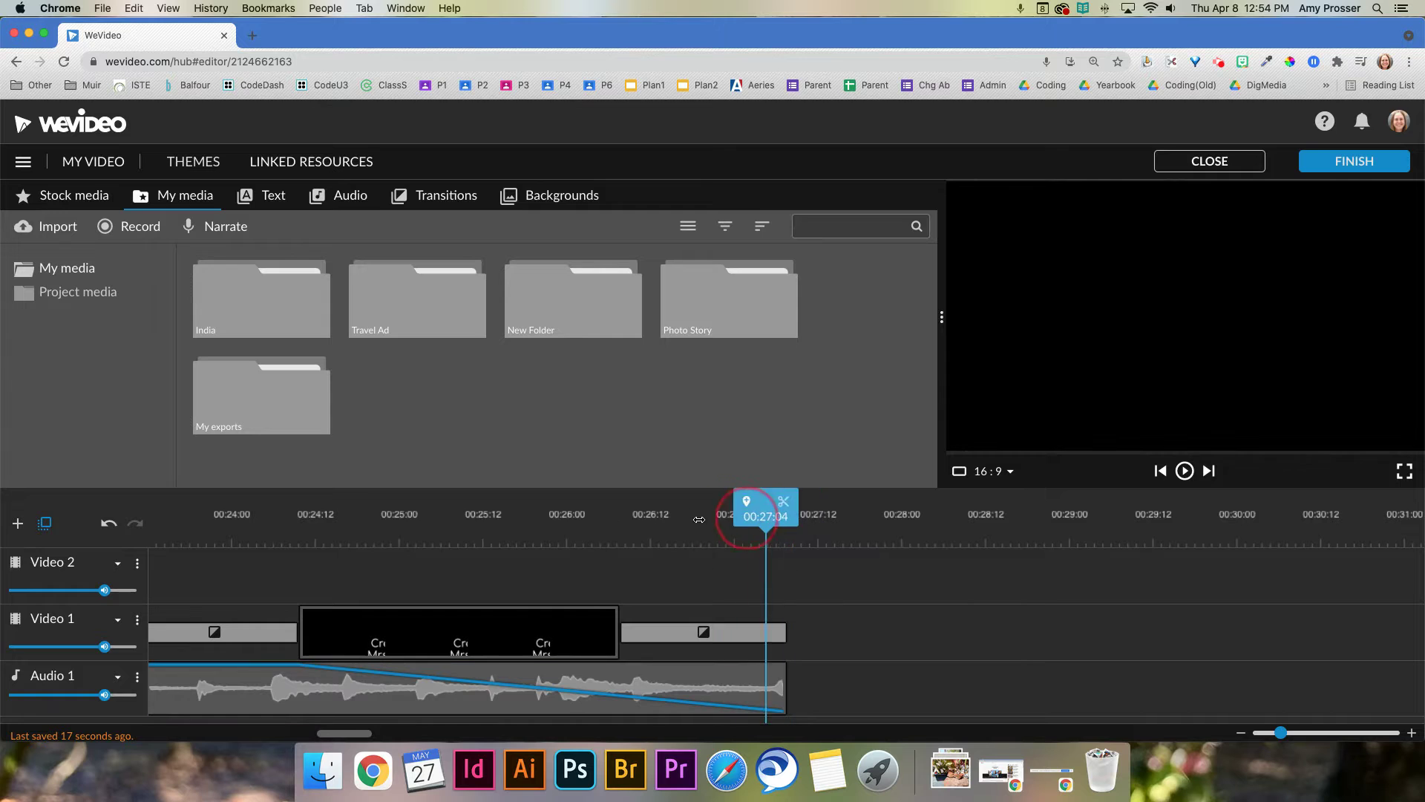
pyautogui.click(279, 539)
pyautogui.press('space')
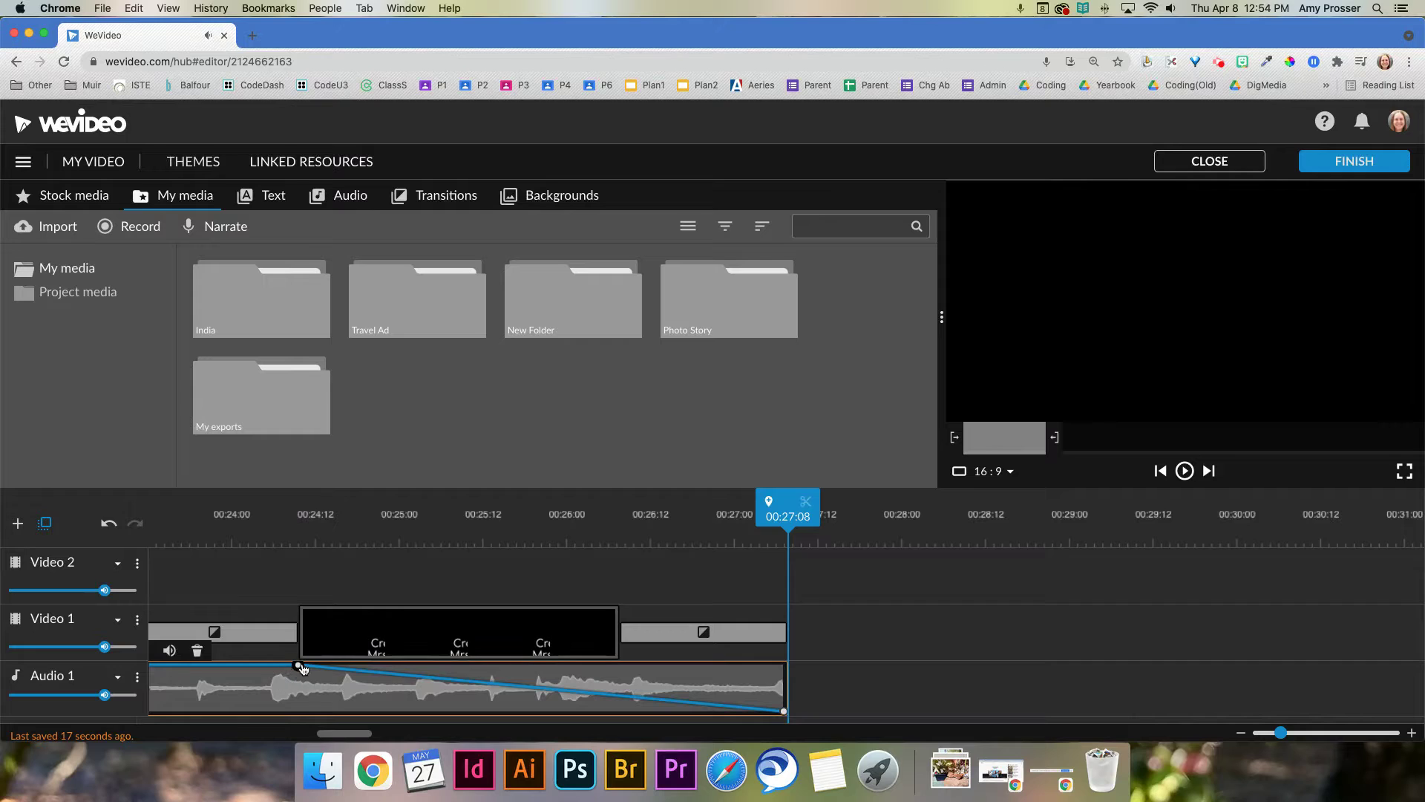
# Move the fade start to about 00:25:12, delete the extra keyframe, and keep the end silent
pyautogui.click(783, 711)
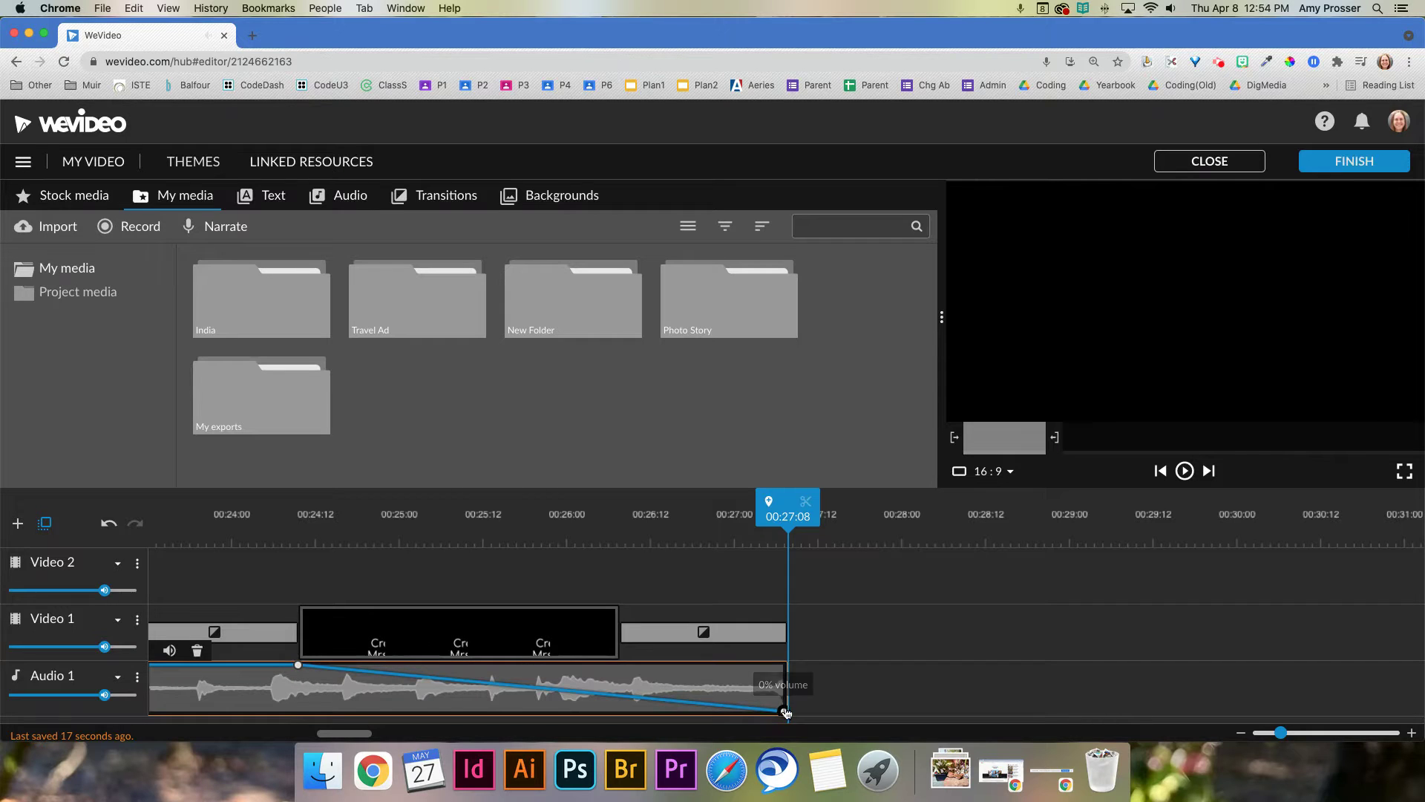
pyautogui.click(298, 665)
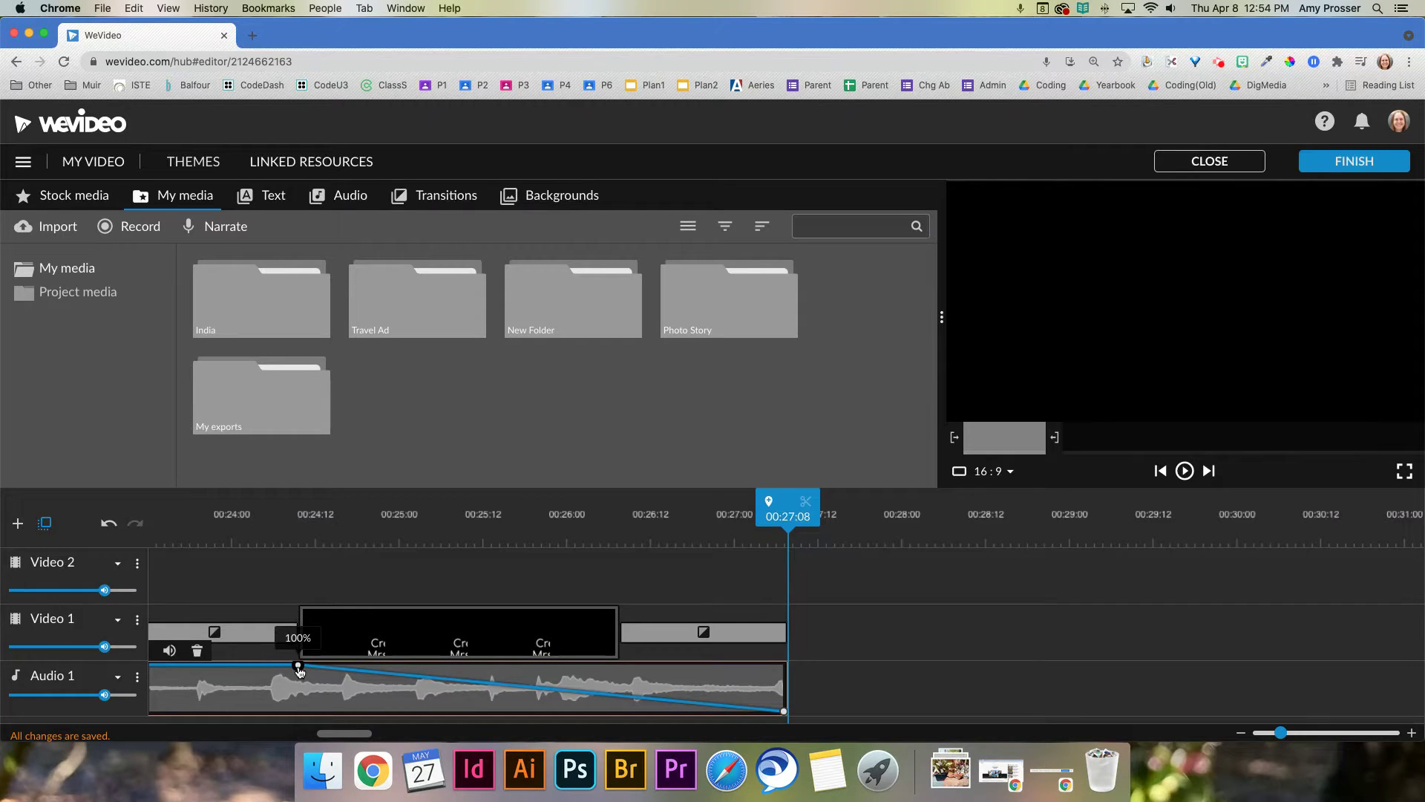
pyautogui.moveTo(301, 670); pyautogui.dragTo(659, 667)
pyautogui.click(594, 665)
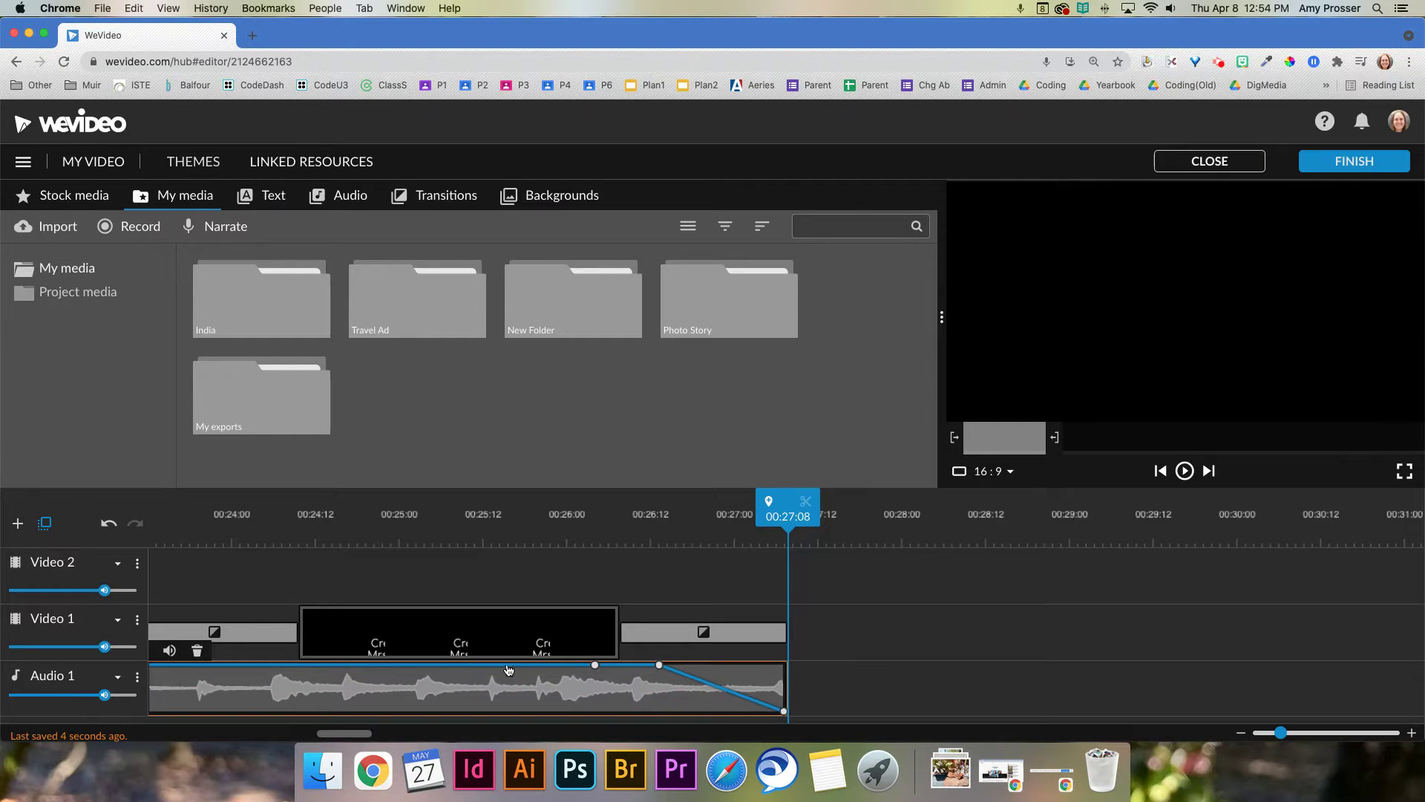
pyautogui.moveTo(508, 668)
pyautogui.mouseDown()
pyautogui.moveTo(658, 674)
pyautogui.moveTo(656, 661)
pyautogui.moveTo(497, 665)
pyautogui.mouseUp()
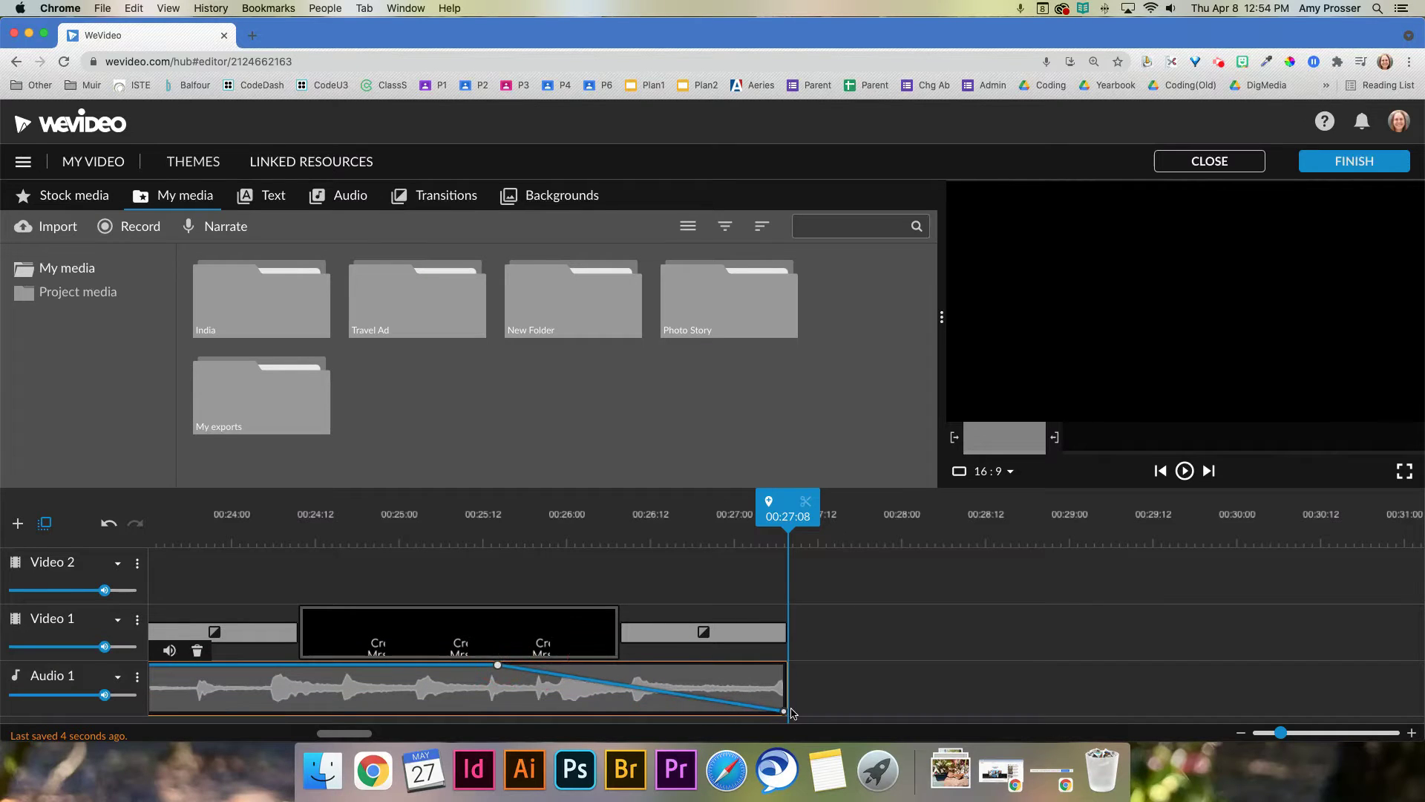
pyautogui.moveTo(783, 714)
pyautogui.mouseDown()
pyautogui.moveTo(786, 692)
pyautogui.moveTo(789, 717)
pyautogui.moveTo(781, 707)
pyautogui.mouseUp()
pyautogui.moveTo(783, 714)
pyautogui.moveTo(315, 733); pyautogui.dragTo(164, 733)
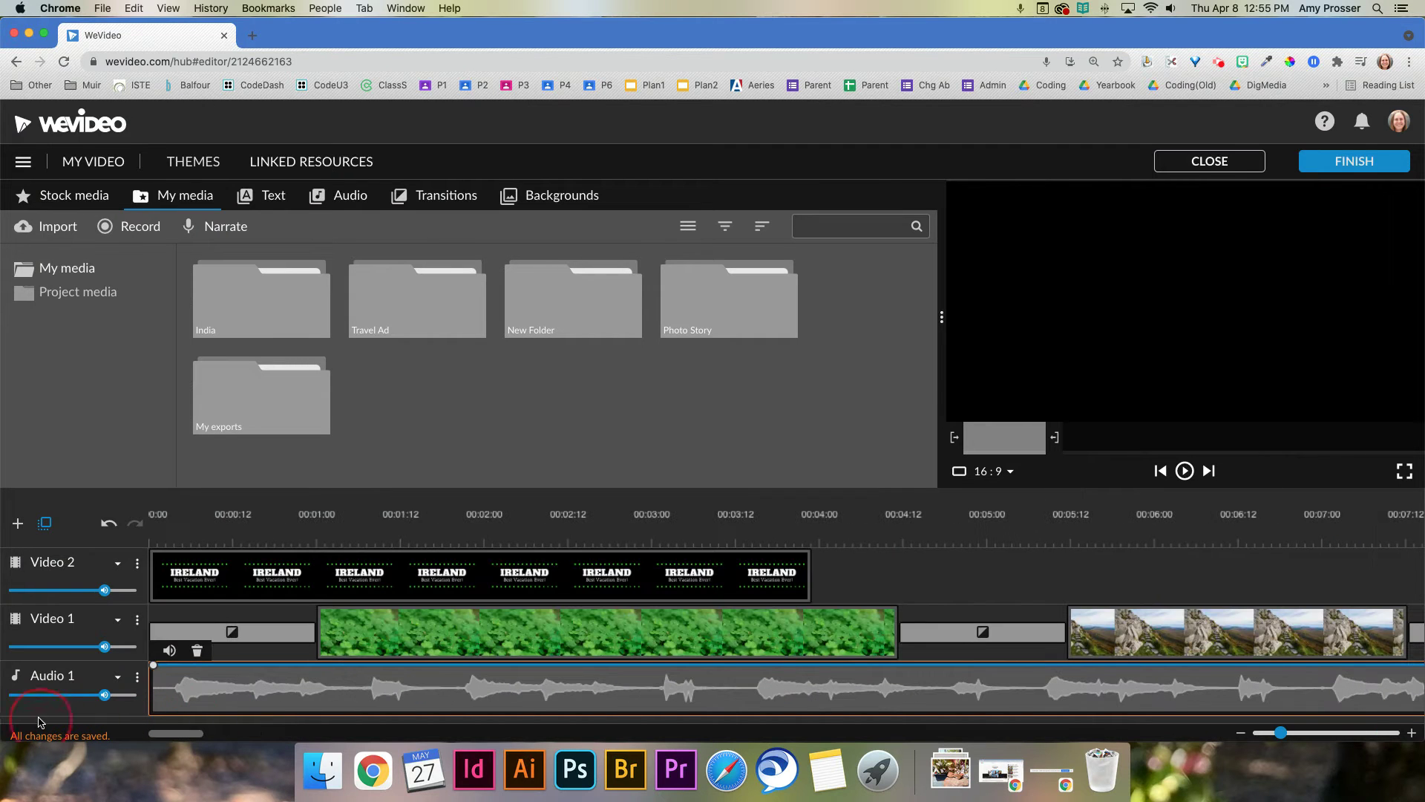
# Add a volume keyframe near the music's start and drop the opening volume to silence
pyautogui.click(147, 533)
pyautogui.press('space')
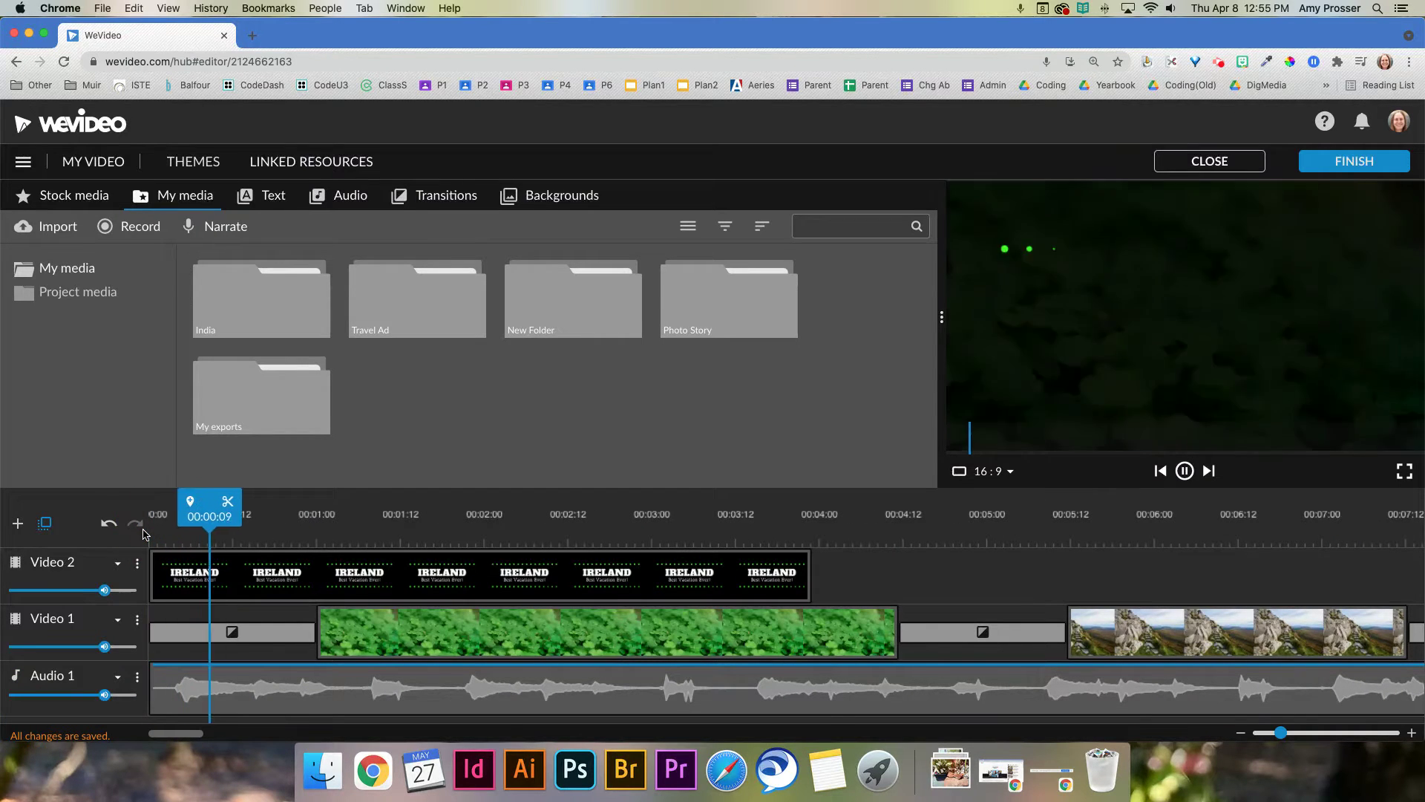
pyautogui.click(297, 705)
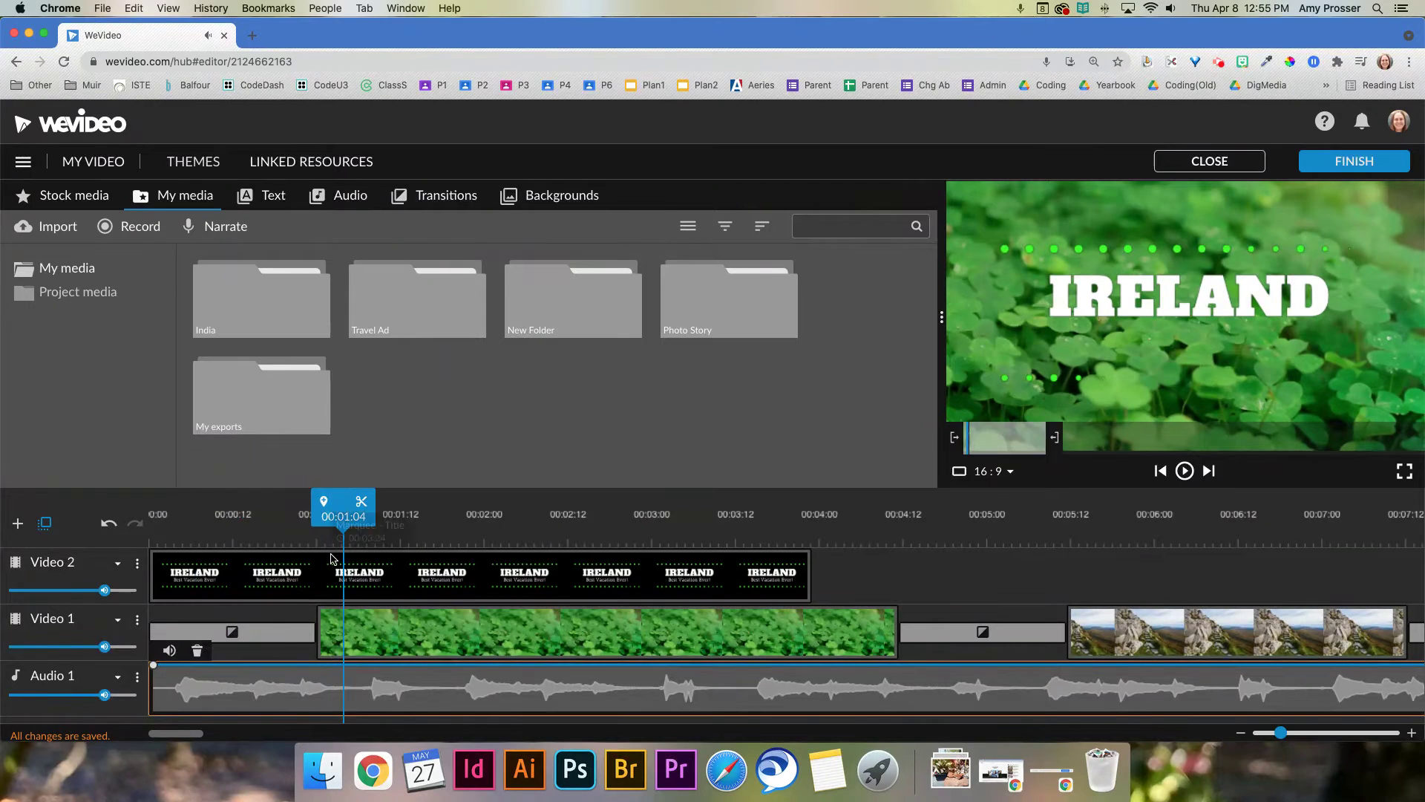
pyautogui.click(231, 665)
pyautogui.moveTo(151, 665); pyautogui.dragTo(153, 712)
pyautogui.click(158, 530)
pyautogui.press('space')
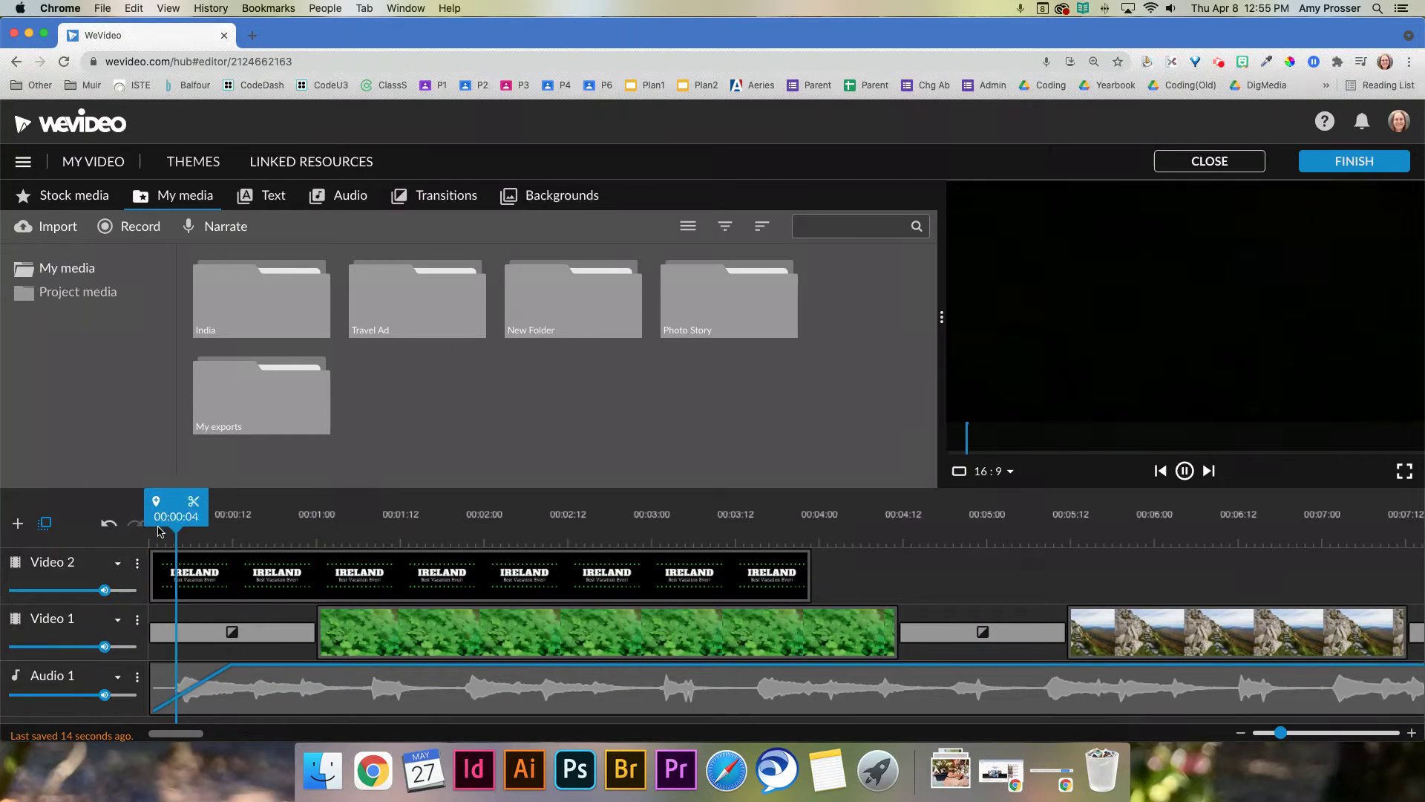
# Lengthen the fade-in ramp, replay the opening, then restore the start volume to full
pyautogui.moveTo(231, 666)
pyautogui.moveTo(231, 665); pyautogui.dragTo(279, 666)
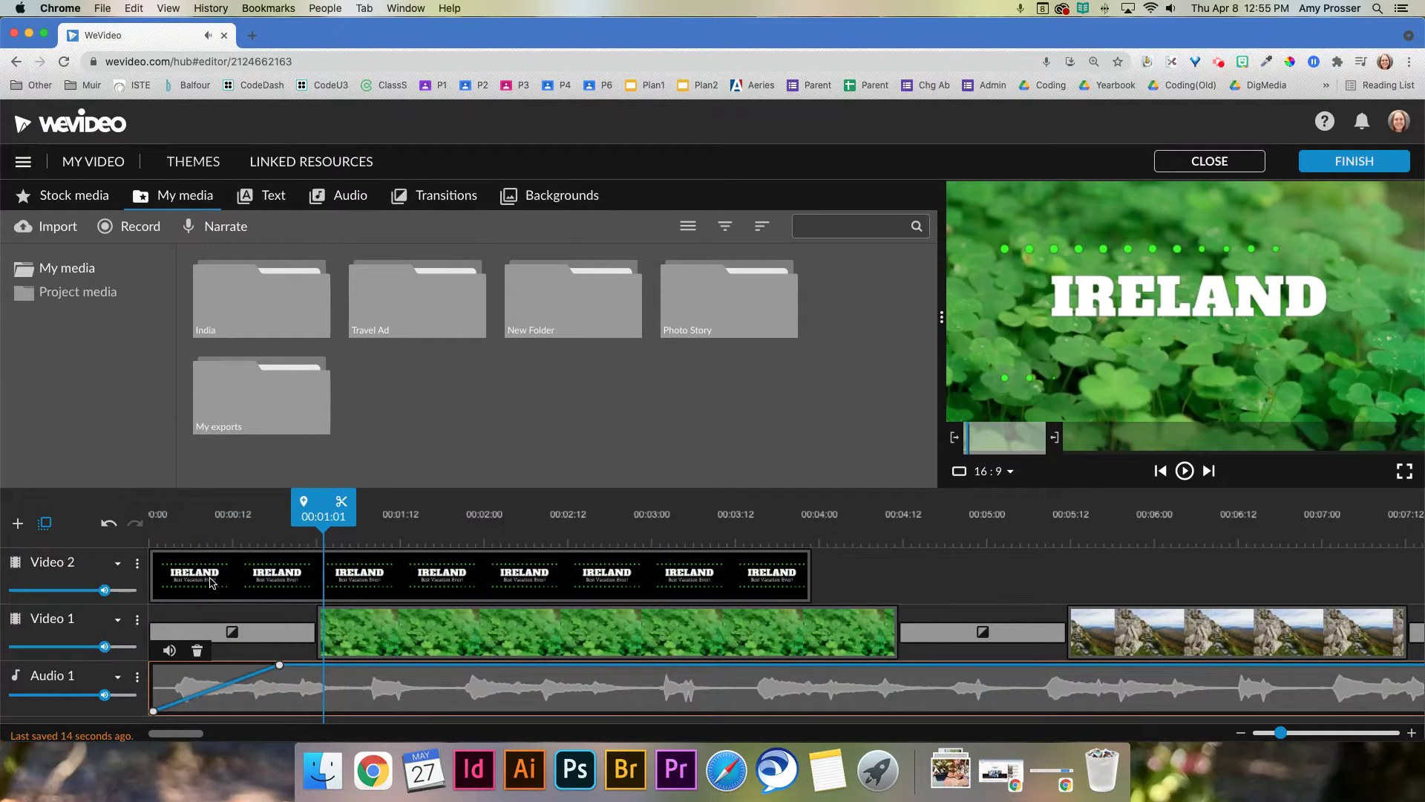
pyautogui.click(156, 525)
pyautogui.press('space')
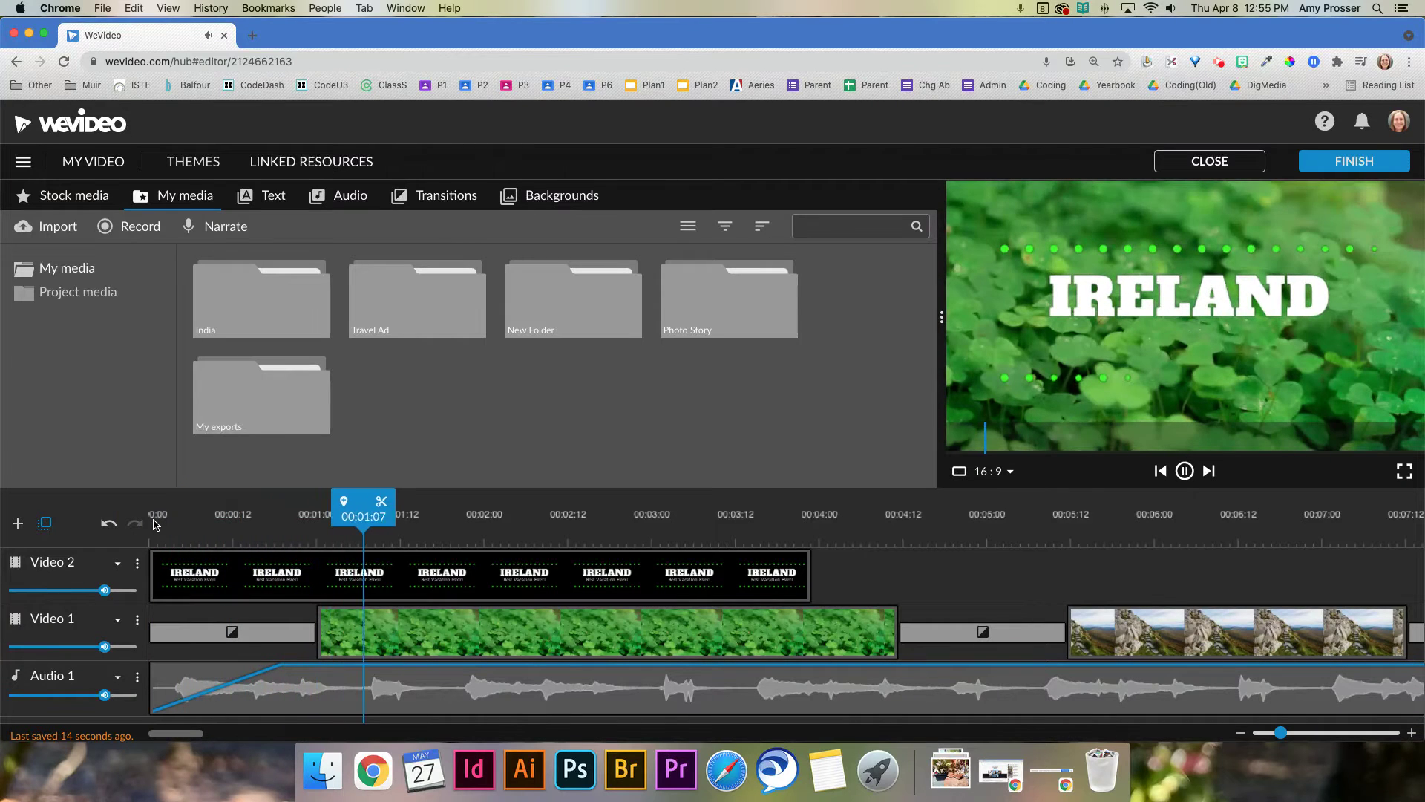
pyautogui.click(153, 713)
pyautogui.moveTo(153, 712); pyautogui.dragTo(126, 652)
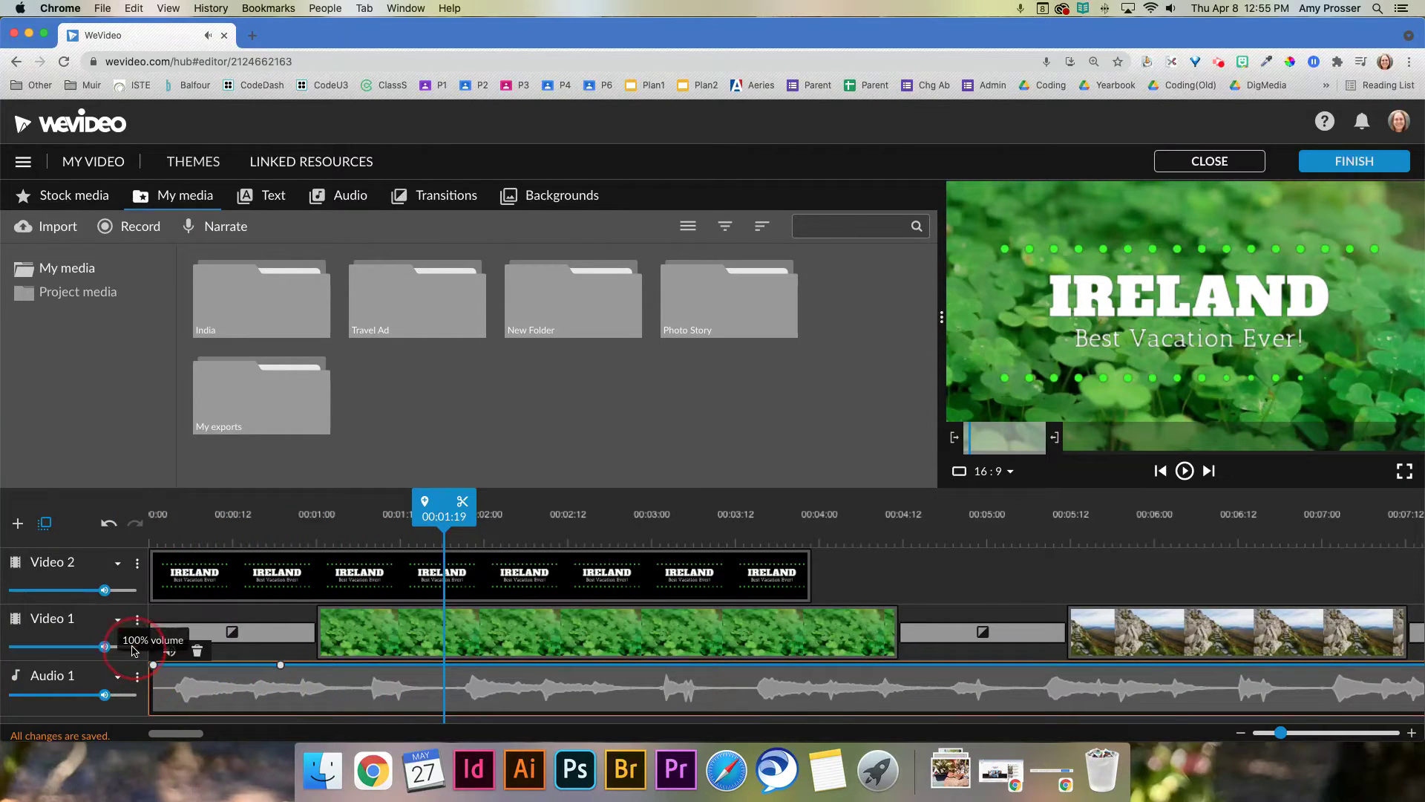
# Drop the music's 00:00 volume back to silence and shorten the fade-in ramp
pyautogui.click(167, 531)
pyautogui.press('space')
pyautogui.press('space')
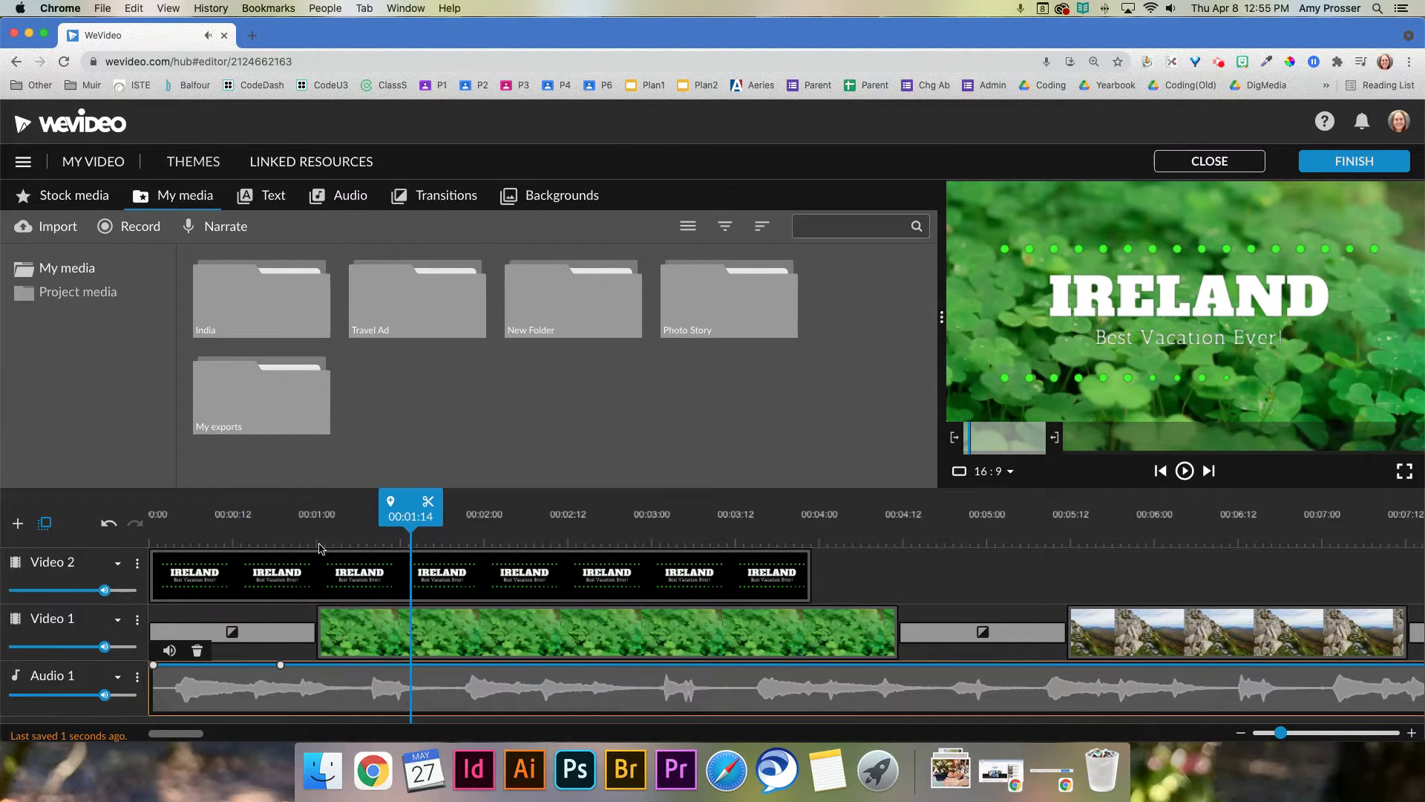
pyautogui.moveTo(153, 665); pyautogui.dragTo(153, 711)
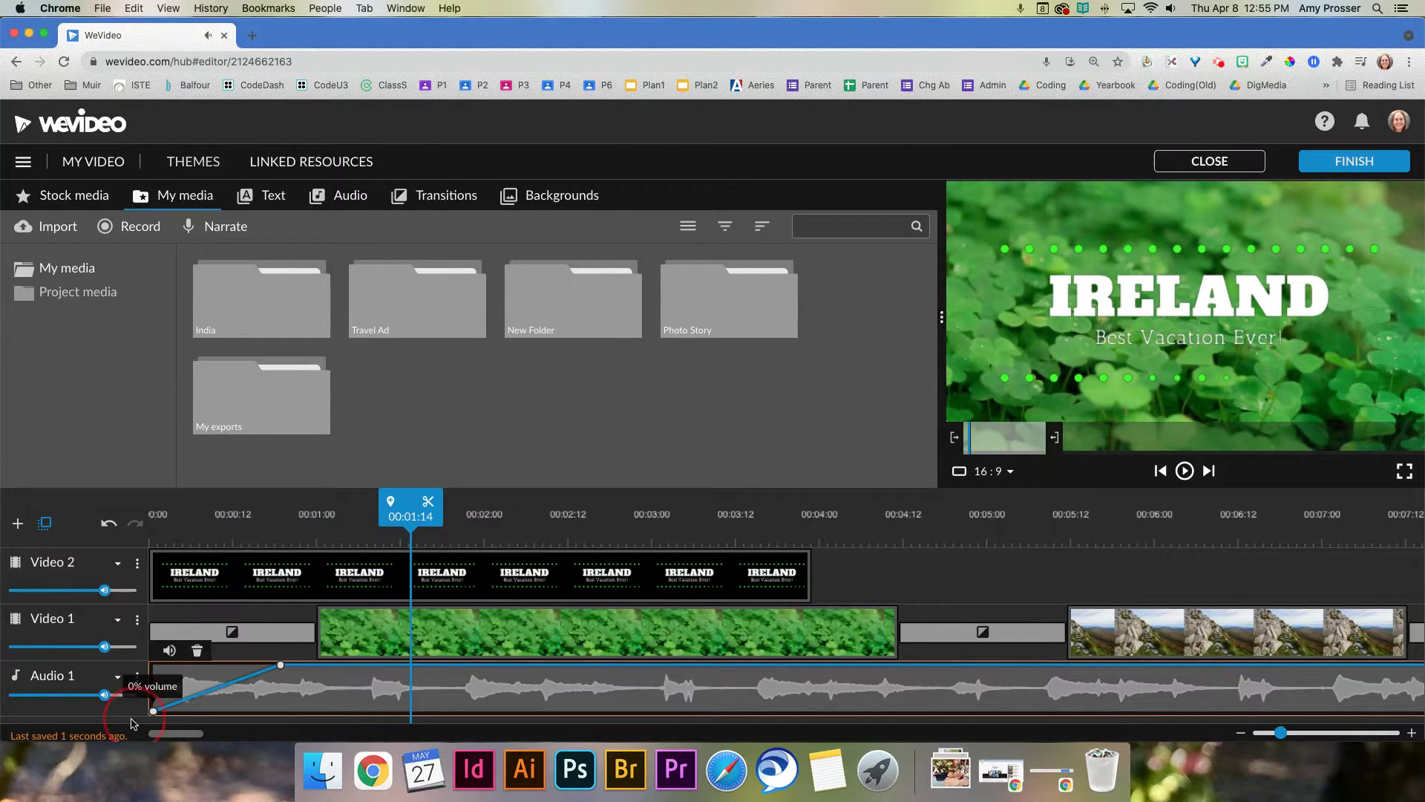
pyautogui.moveTo(280, 666); pyautogui.dragTo(192, 664)
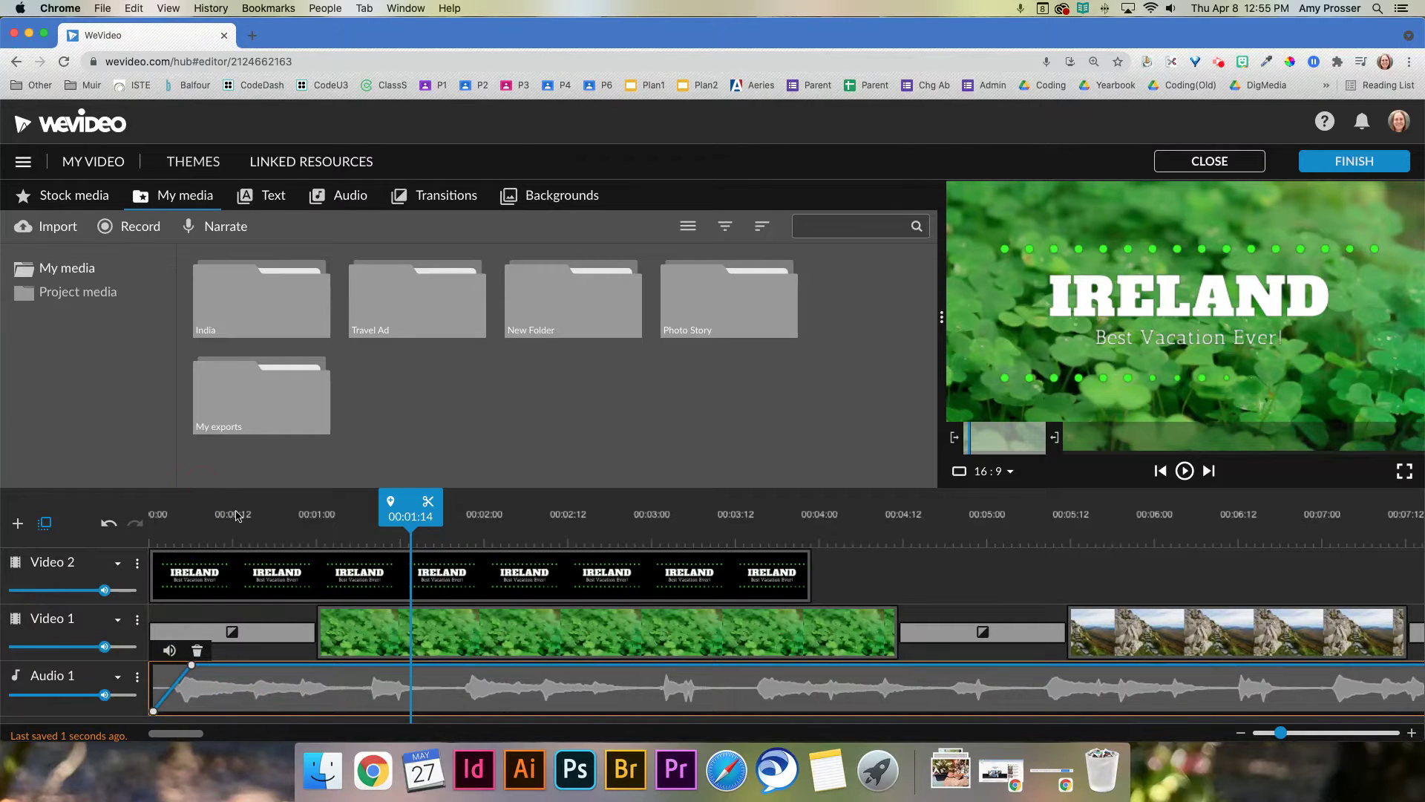
pyautogui.moveTo(176, 734)
pyautogui.mouseDown()
pyautogui.moveTo(405, 732)
pyautogui.moveTo(171, 733)
pyautogui.mouseUp()
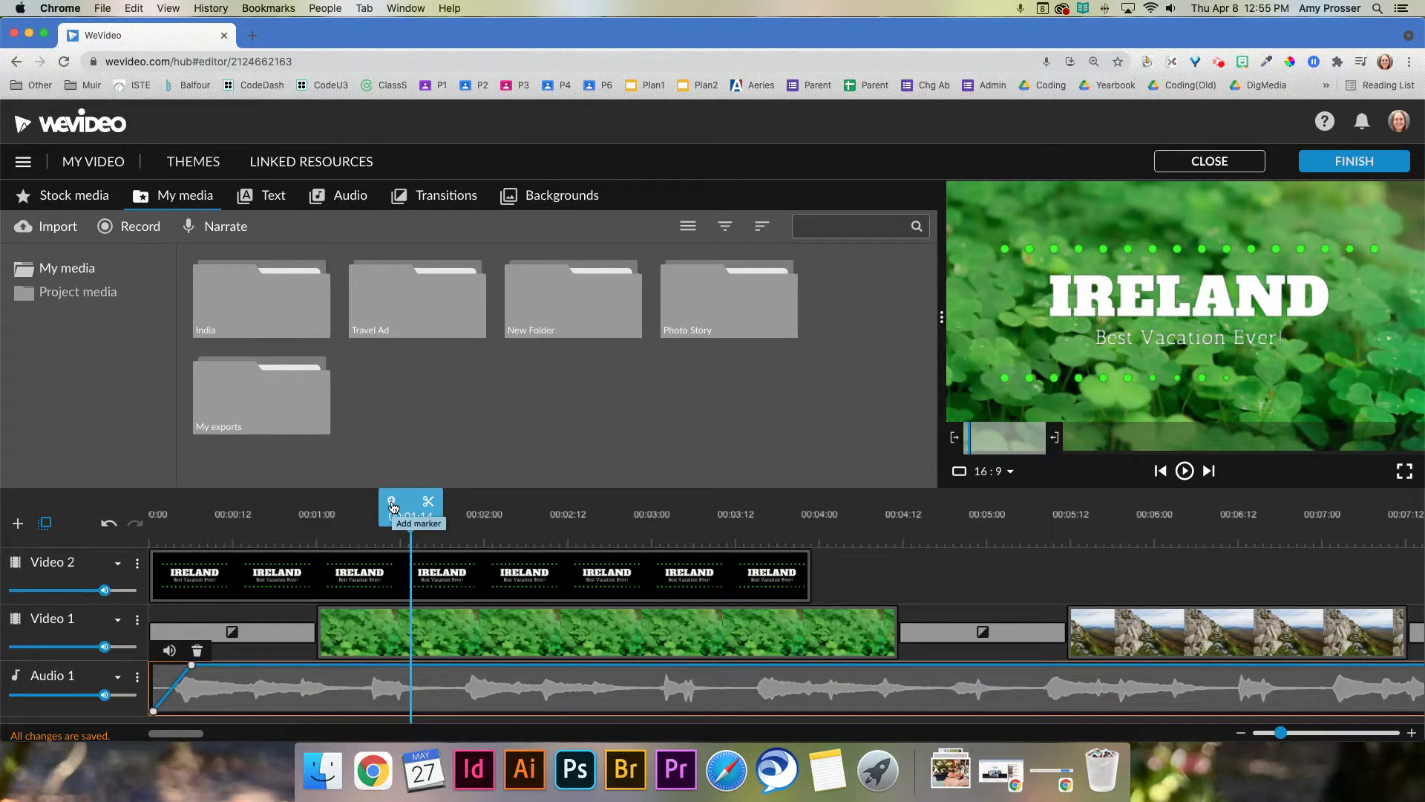
# Rewind to 00:00 and zoom the timeline out until every clip, title to black clip, is visible
pyautogui.moveTo(394, 507); pyautogui.dragTo(133, 507)
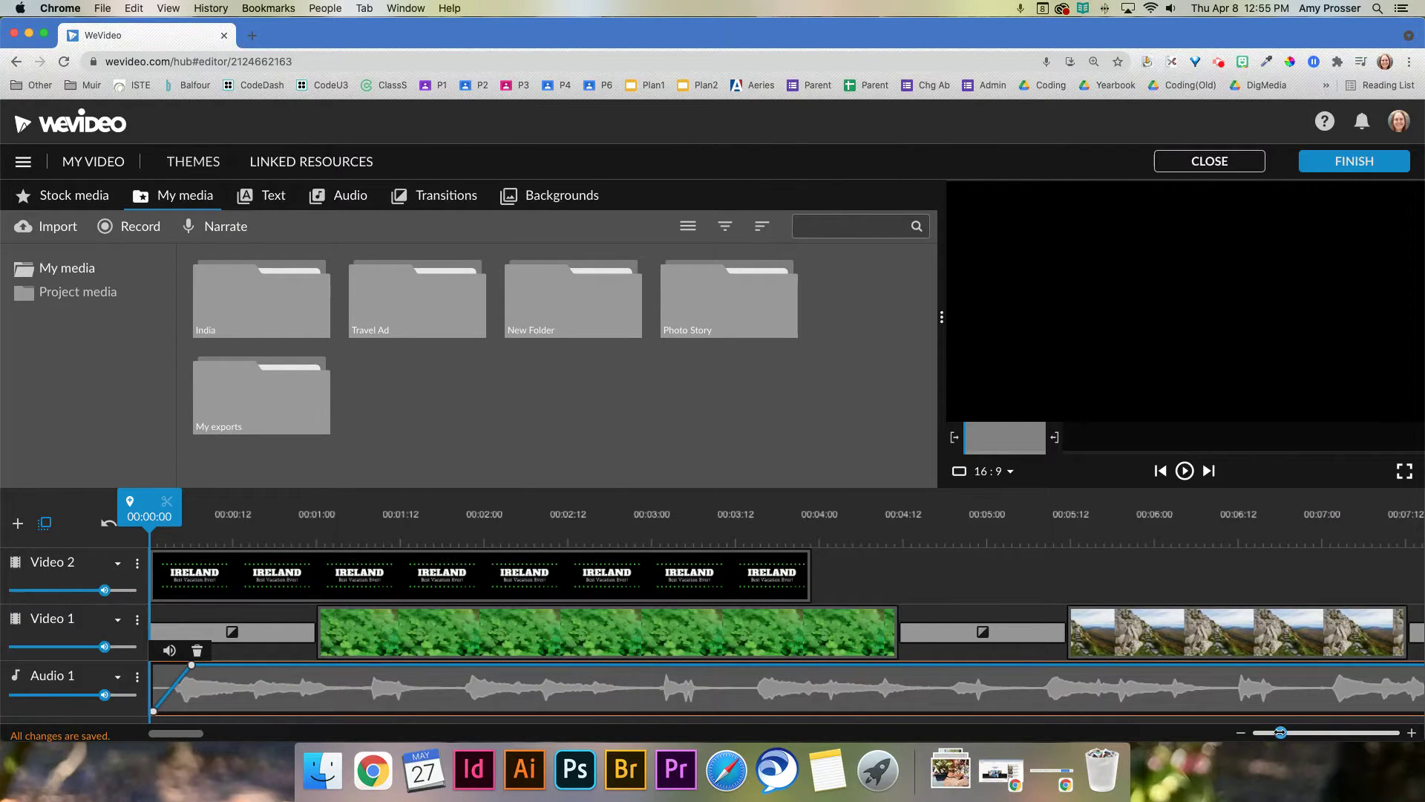
pyautogui.moveTo(1281, 733); pyautogui.dragTo(1255, 734)
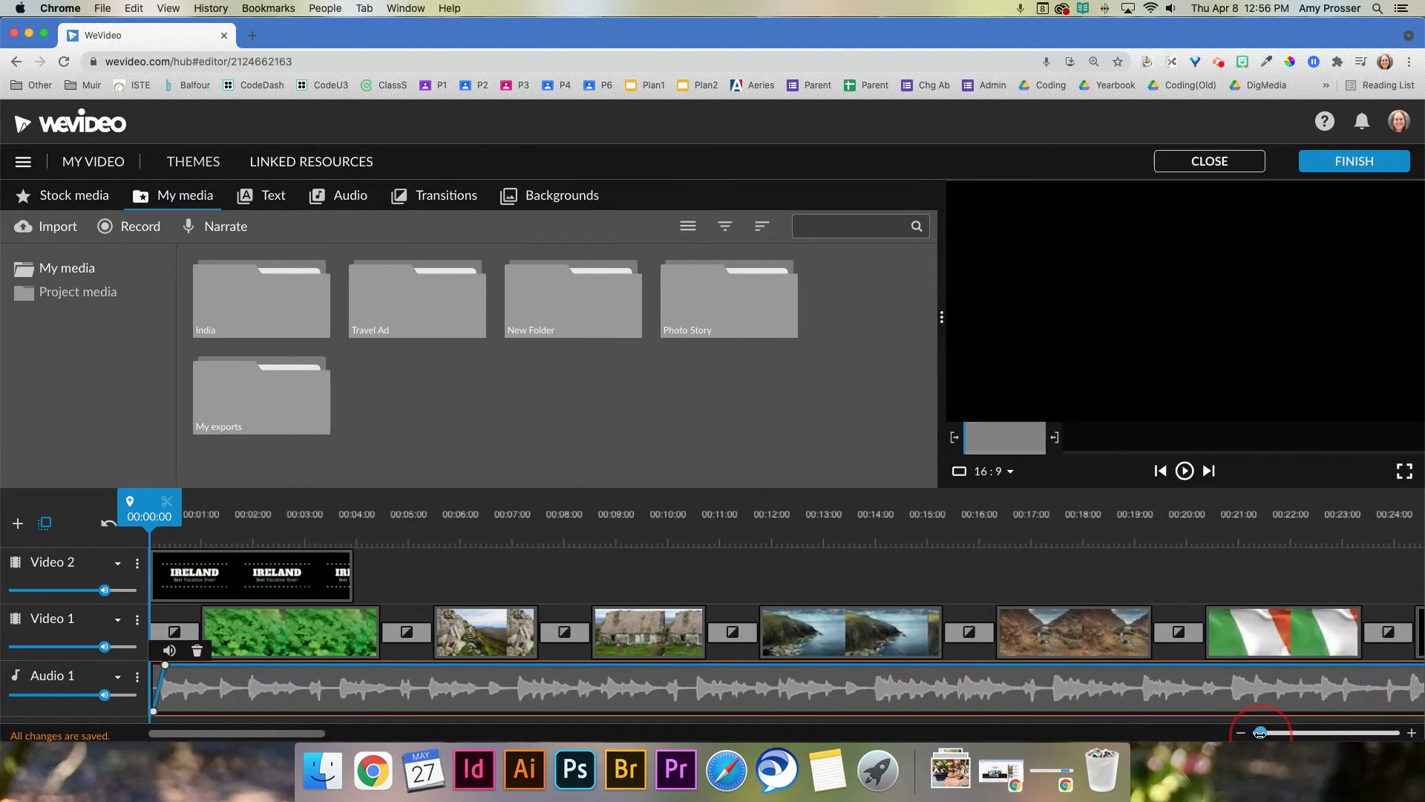
pyautogui.moveTo(1260, 732); pyautogui.dragTo(1257, 734)
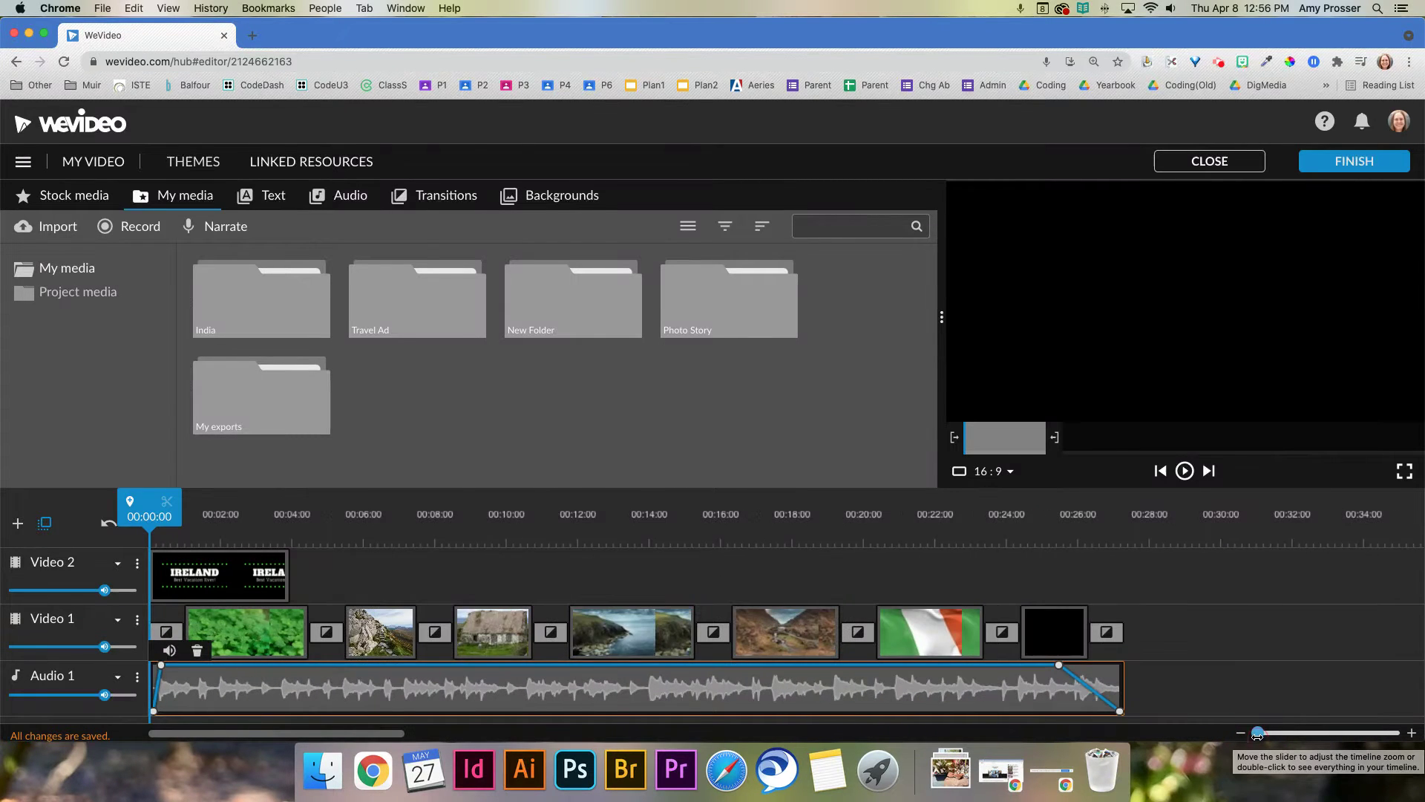
pyautogui.click(230, 232)
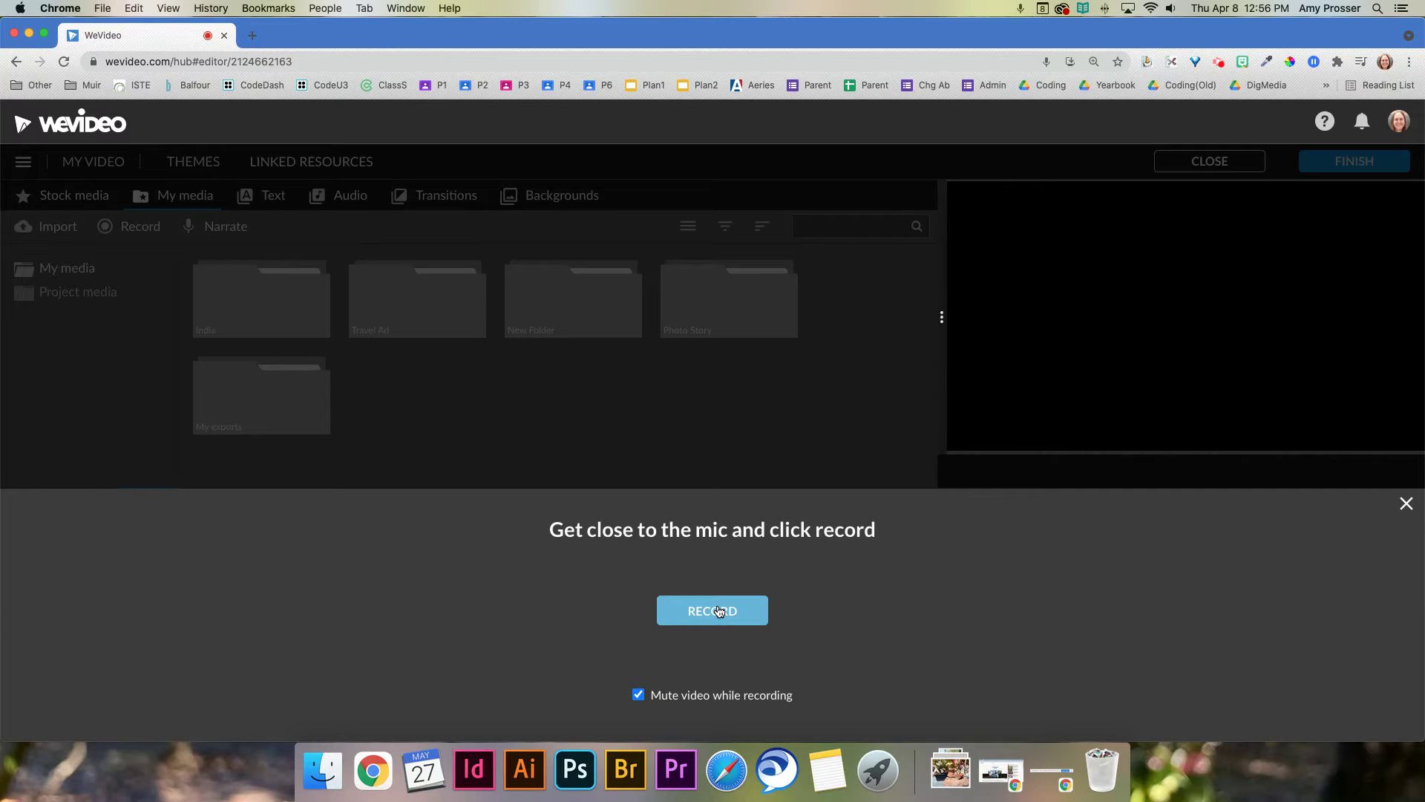
# Widen the preview and record a 27-second voice narration
pyautogui.moveTo(942, 314); pyautogui.dragTo(681, 318)
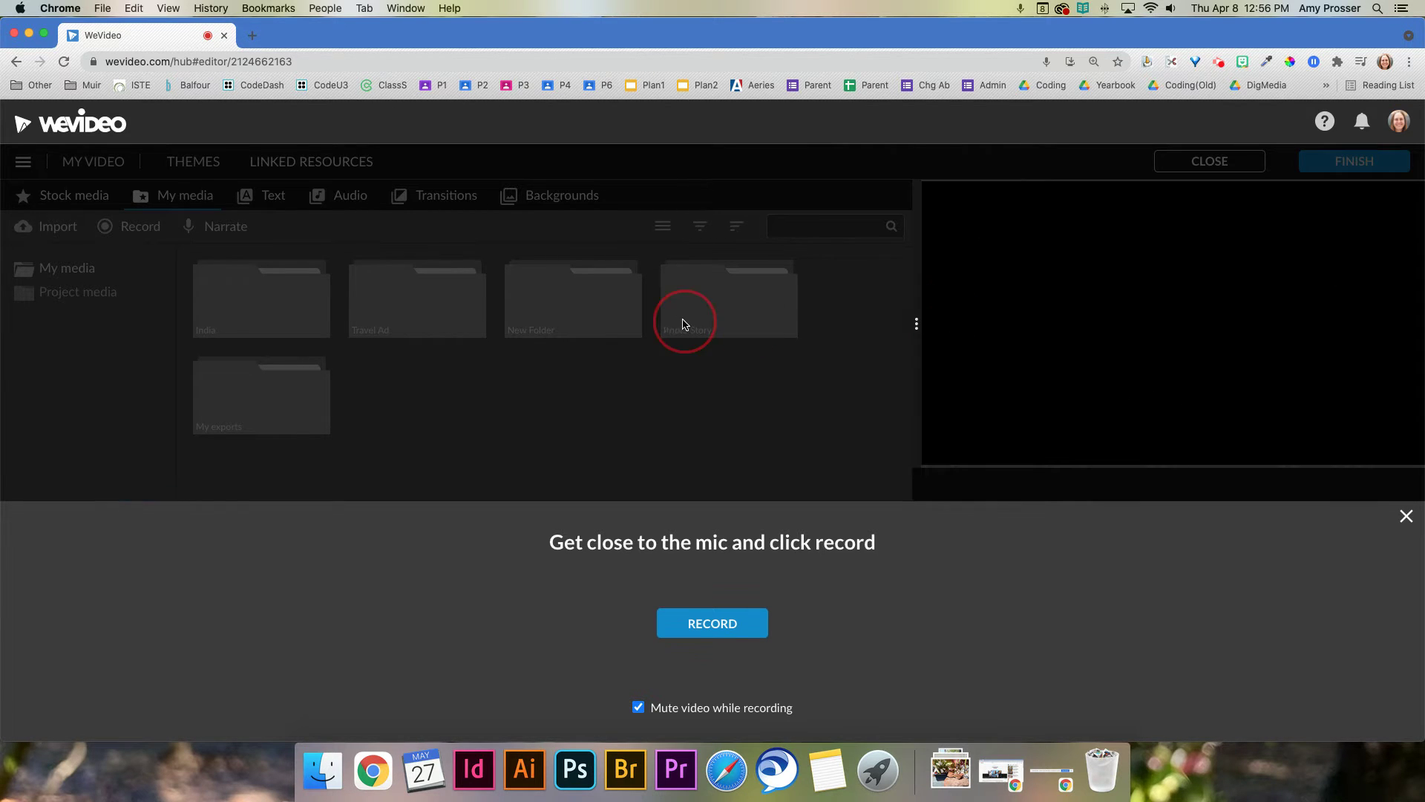
pyautogui.click(736, 631)
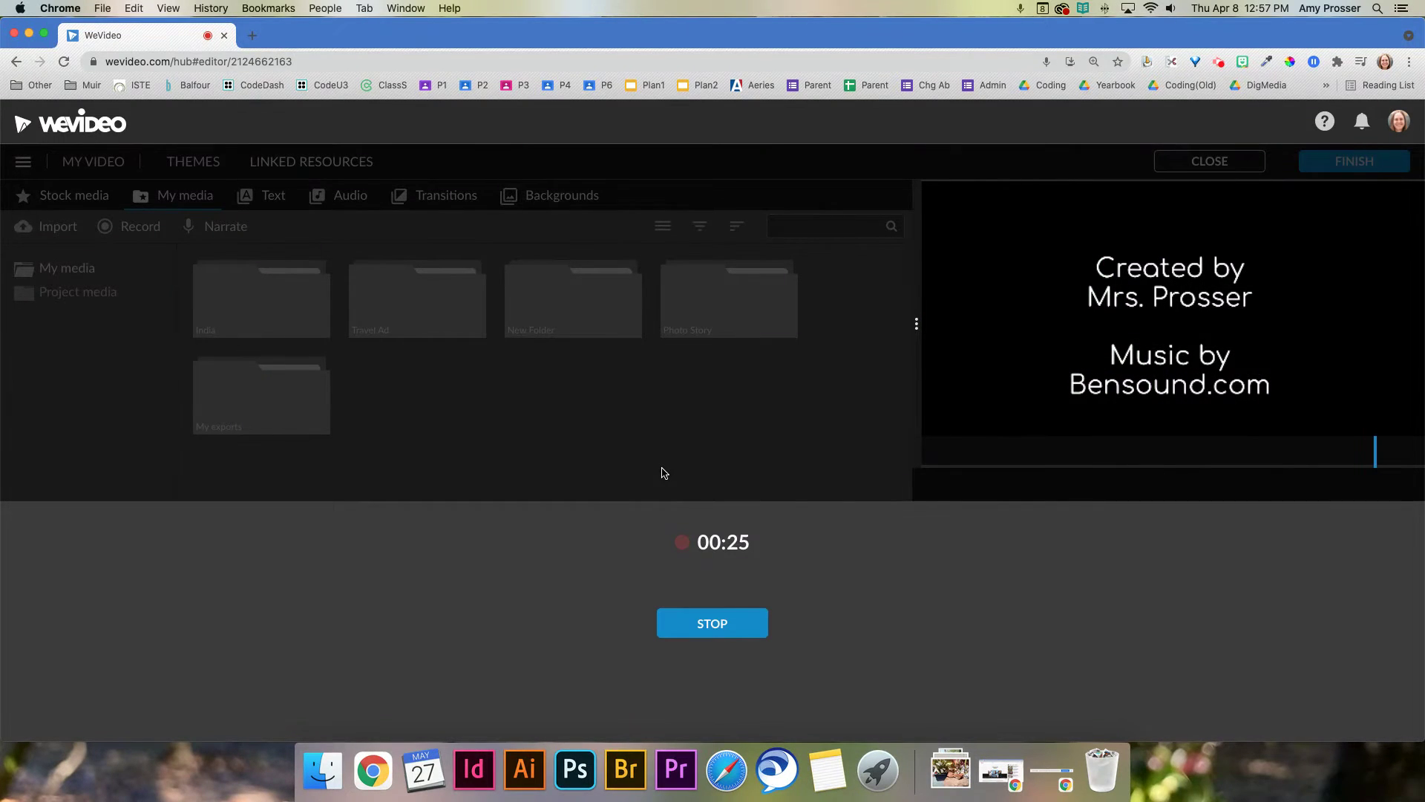
pyautogui.click(710, 633)
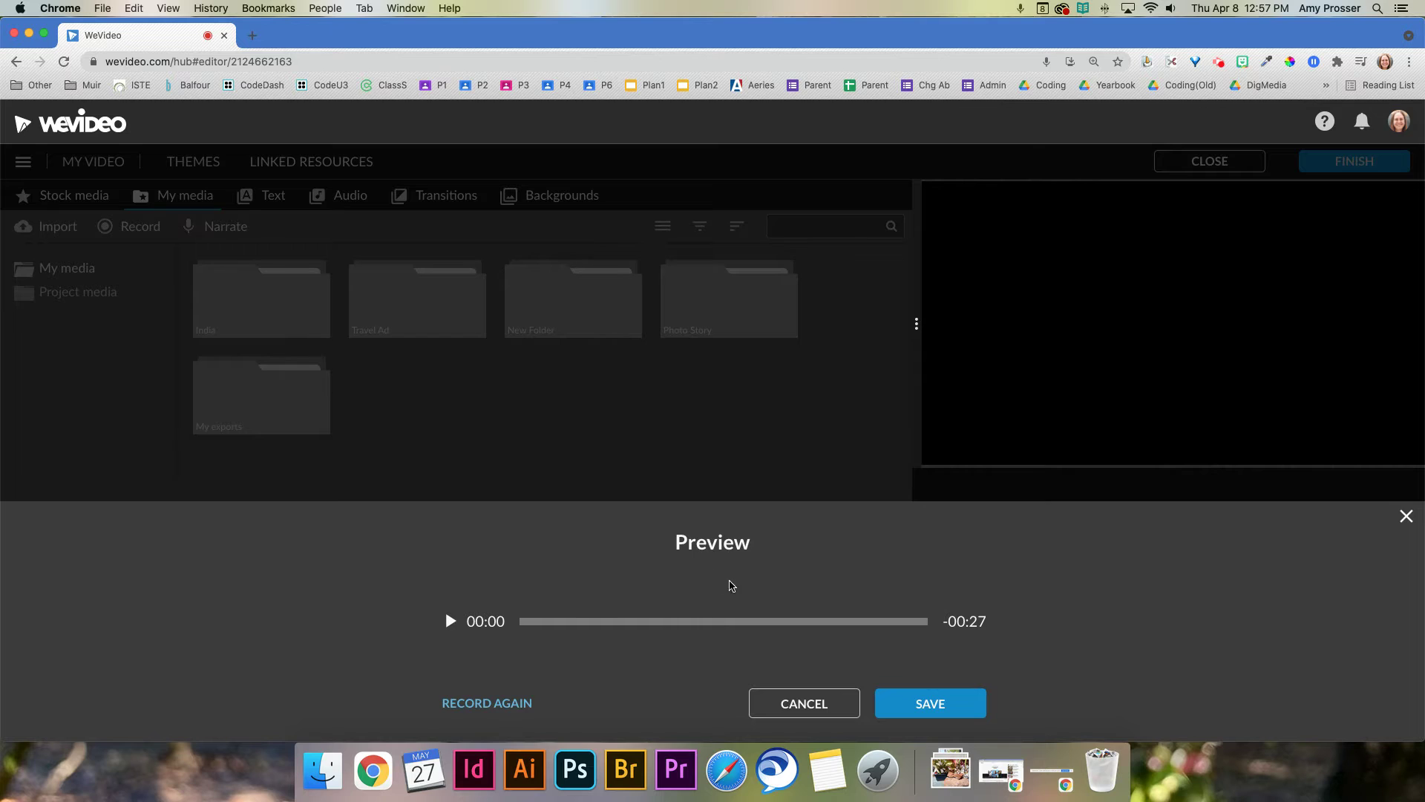
# Save the recorded narration into the project as the Voiceover 1 clip
pyautogui.click(927, 710)
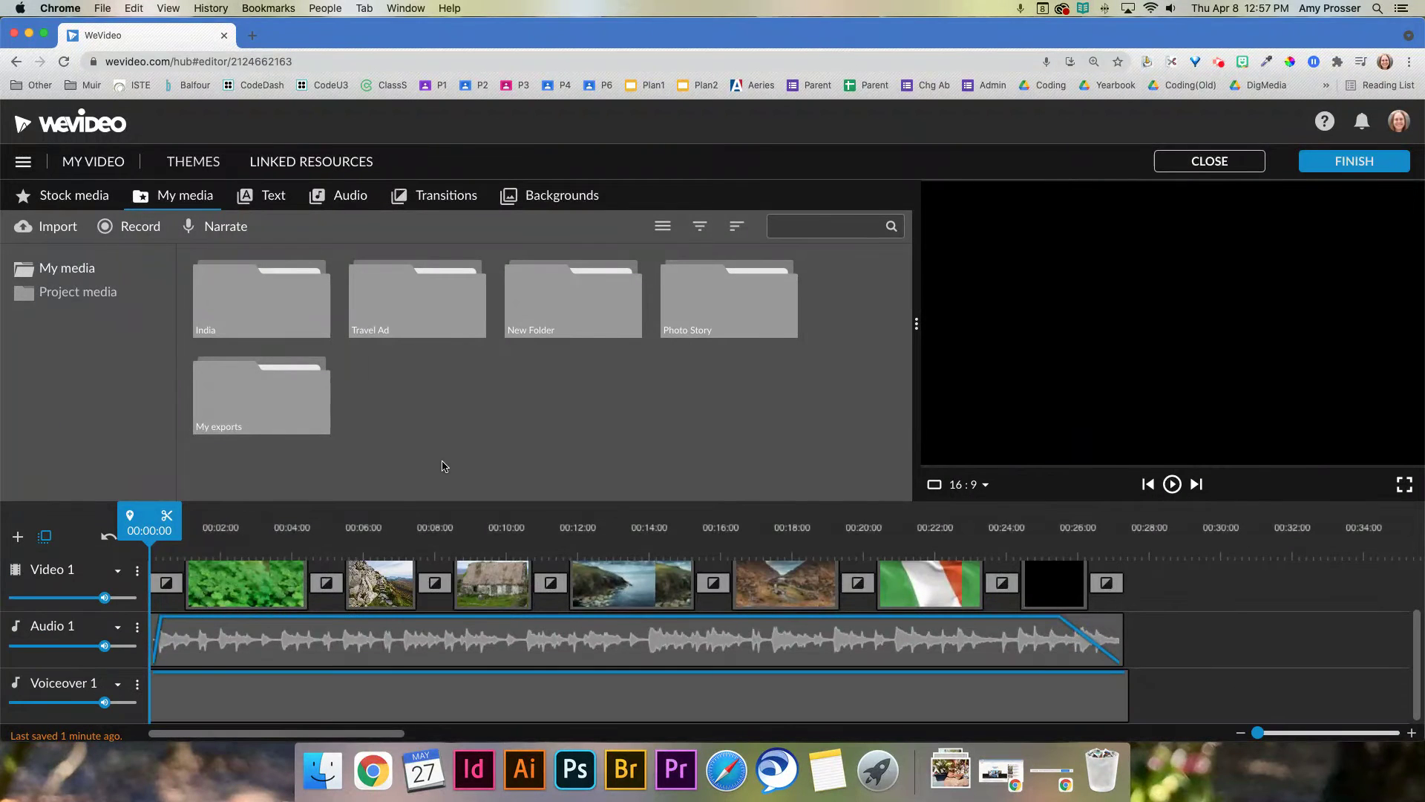
pyautogui.scroll(1, 215, 652)
pyautogui.scroll(-1, 223, 638)
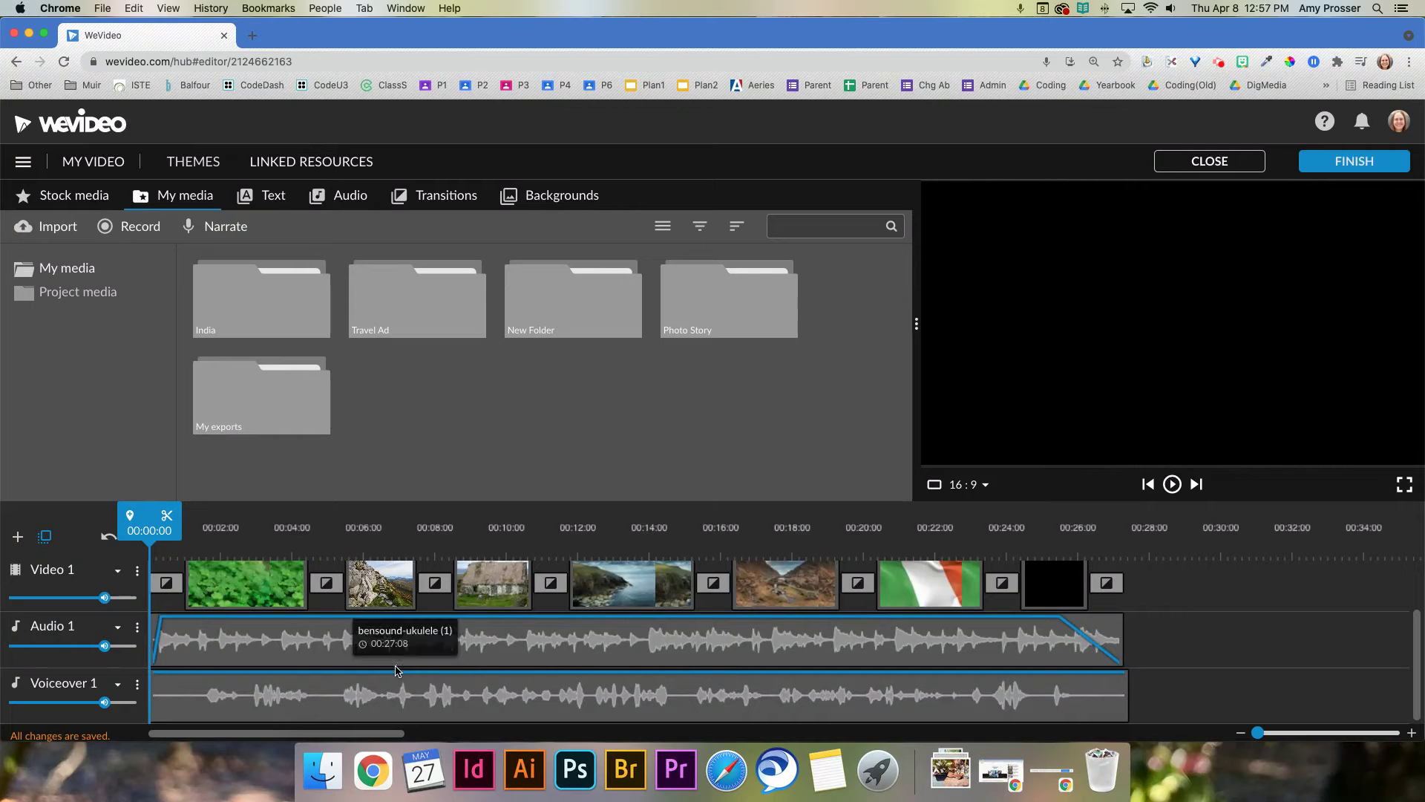
pyautogui.click(683, 679)
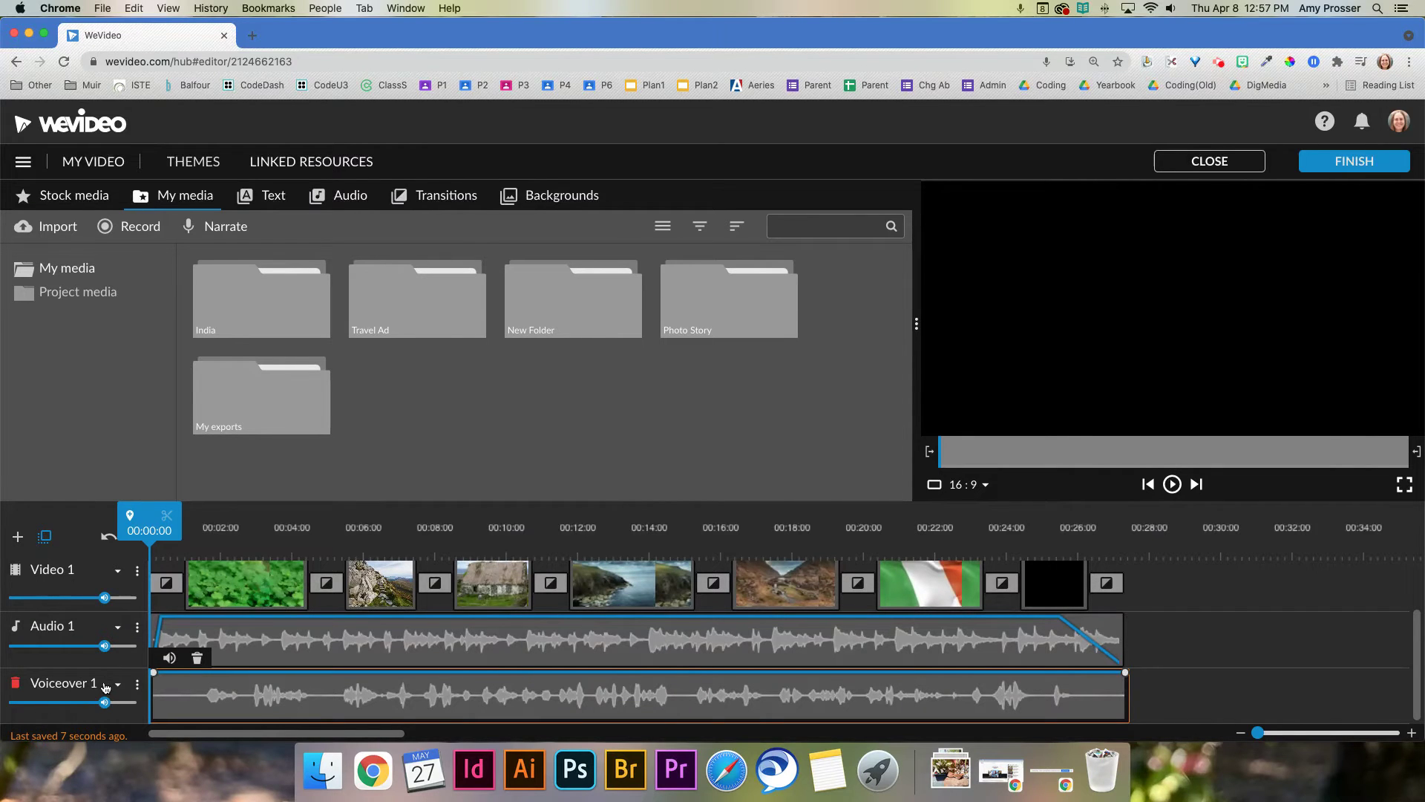
# Lower the Audio 1 track volume to 68% while playing back
pyautogui.moveTo(100, 644)
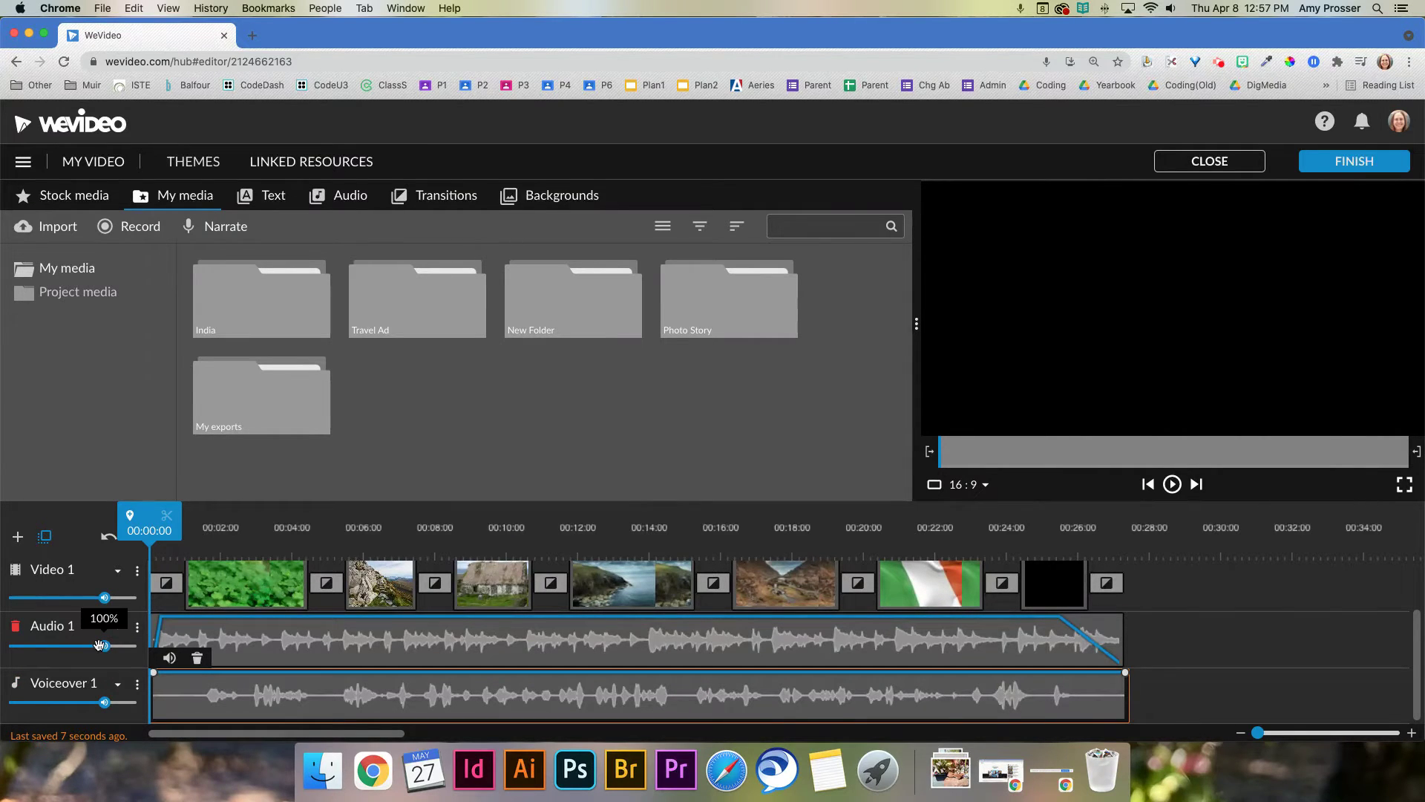
pyautogui.moveTo(104, 645)
pyautogui.mouseDown()
pyautogui.moveTo(60, 646)
pyautogui.moveTo(104, 645)
pyautogui.mouseUp()
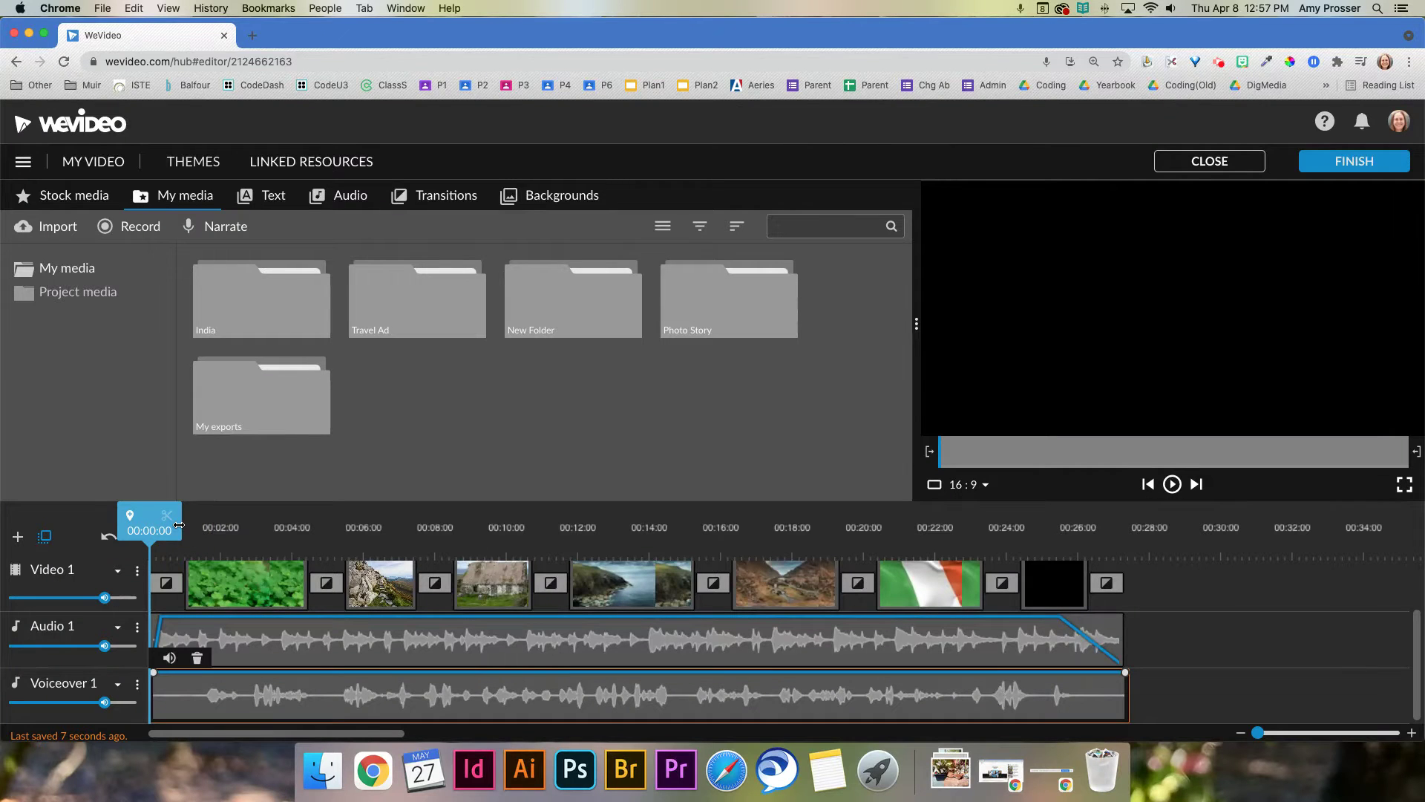
pyautogui.press('space')
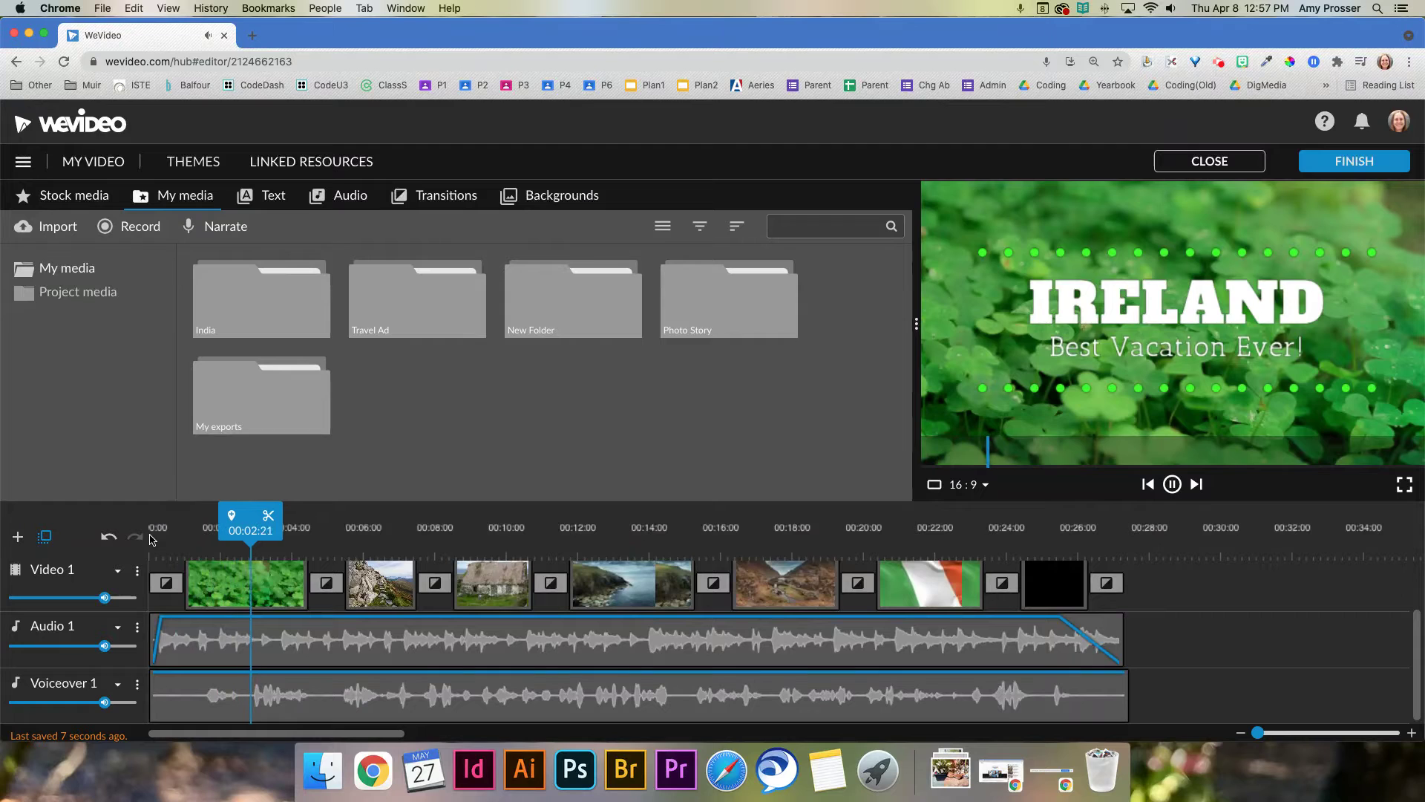
pyautogui.press('space')
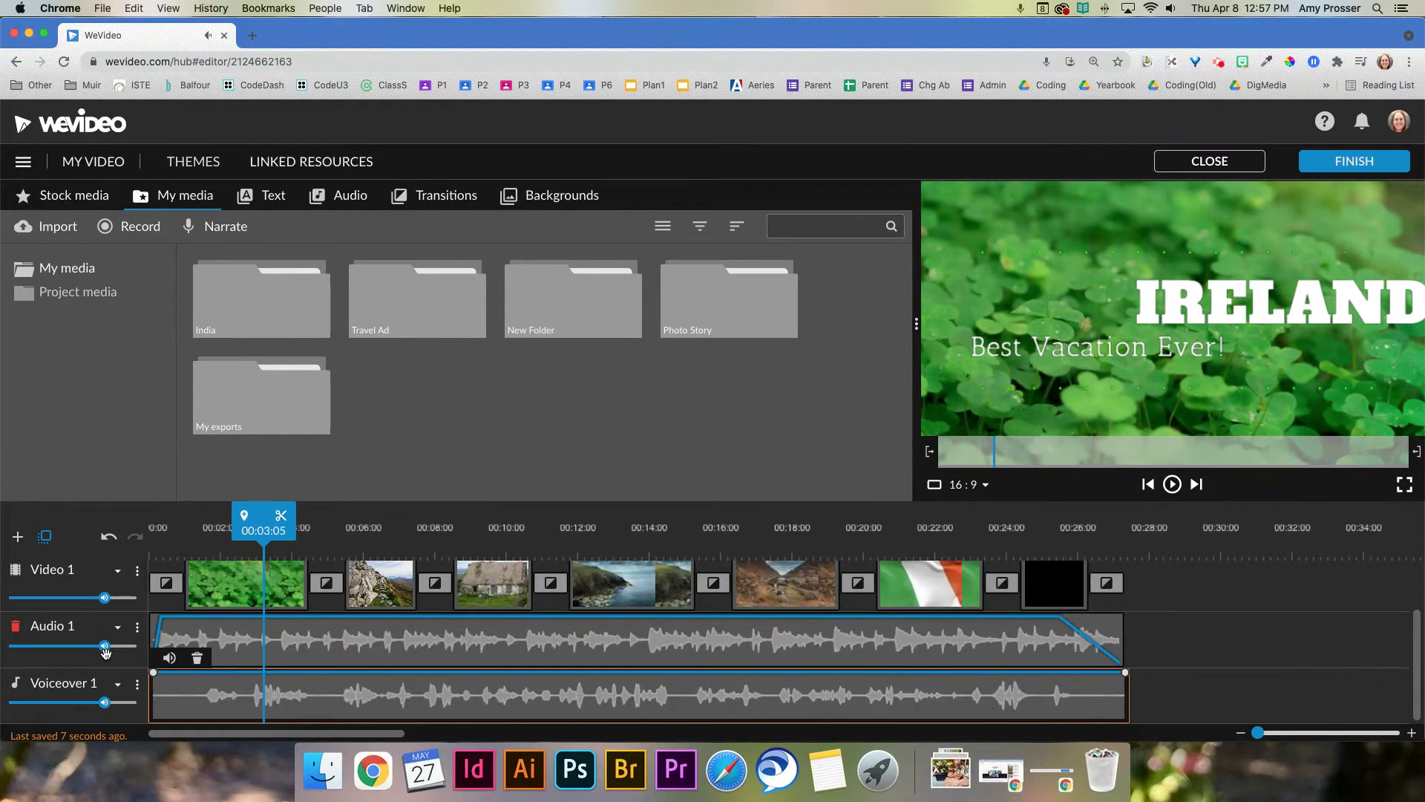
pyautogui.moveTo(104, 646); pyautogui.dragTo(76, 648)
pyautogui.moveTo(263, 530); pyautogui.dragTo(152, 547)
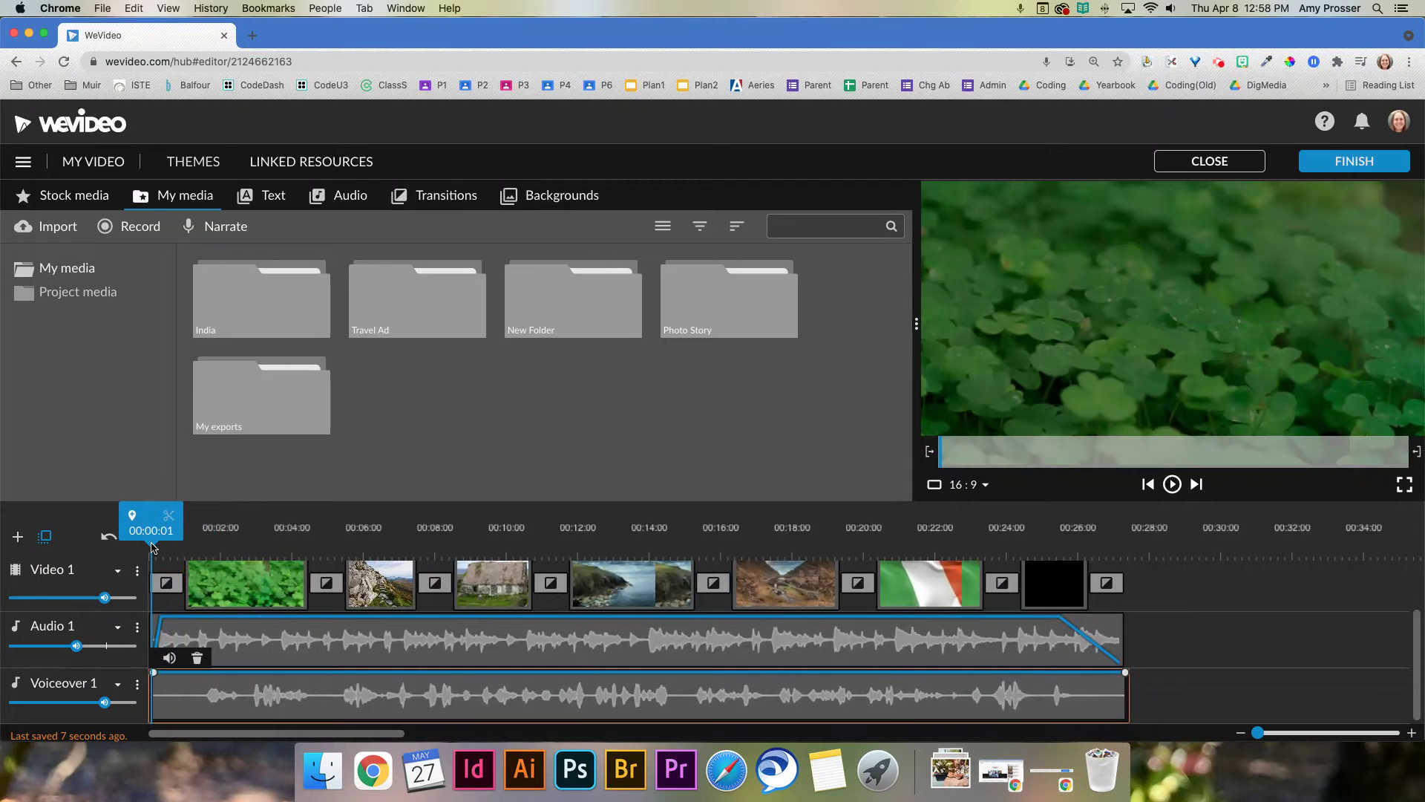
# Lower the background music further to about 46%, listening from the start
pyautogui.press('XF86AudioRaiseVolume')
pyautogui.press('space')
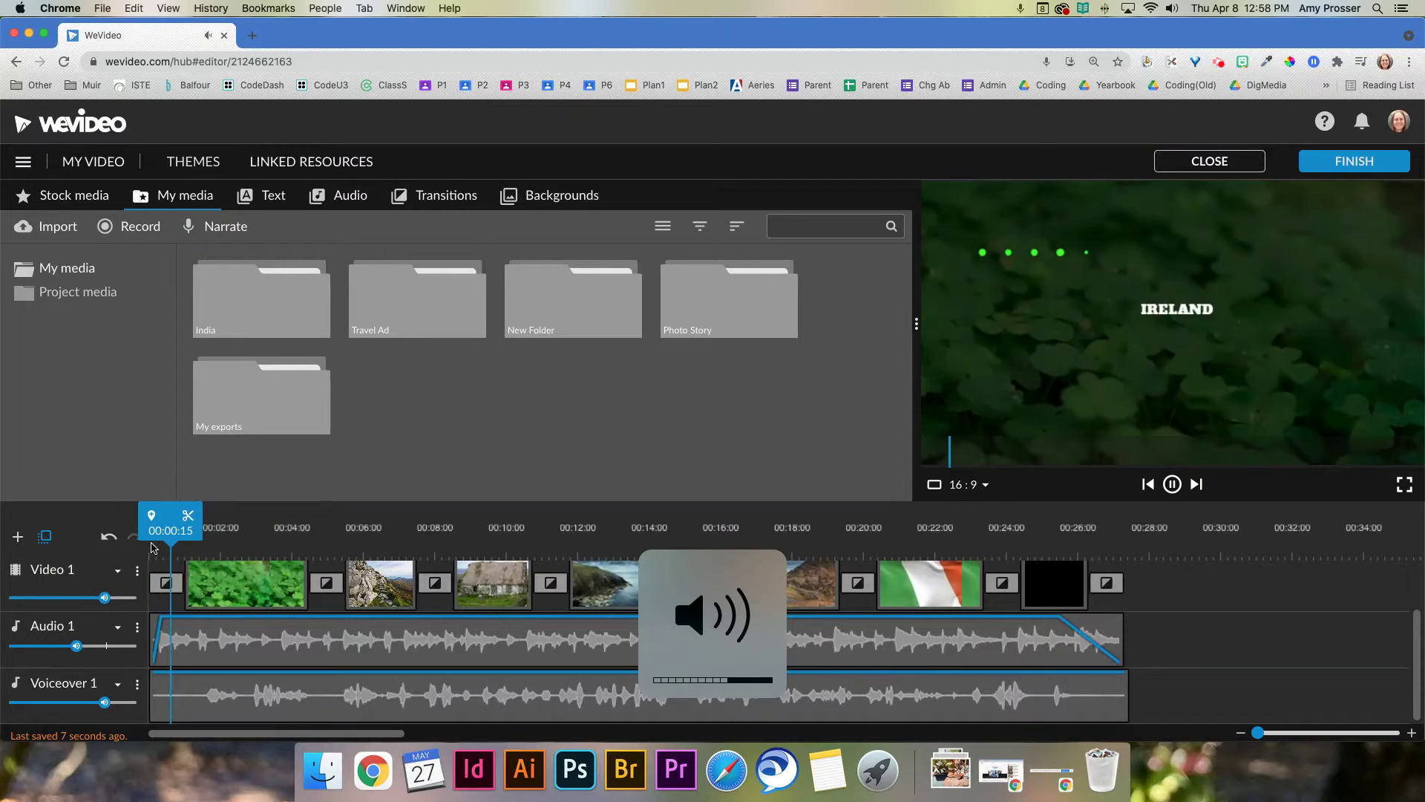
pyautogui.press('XF86AudioRaiseVolume')
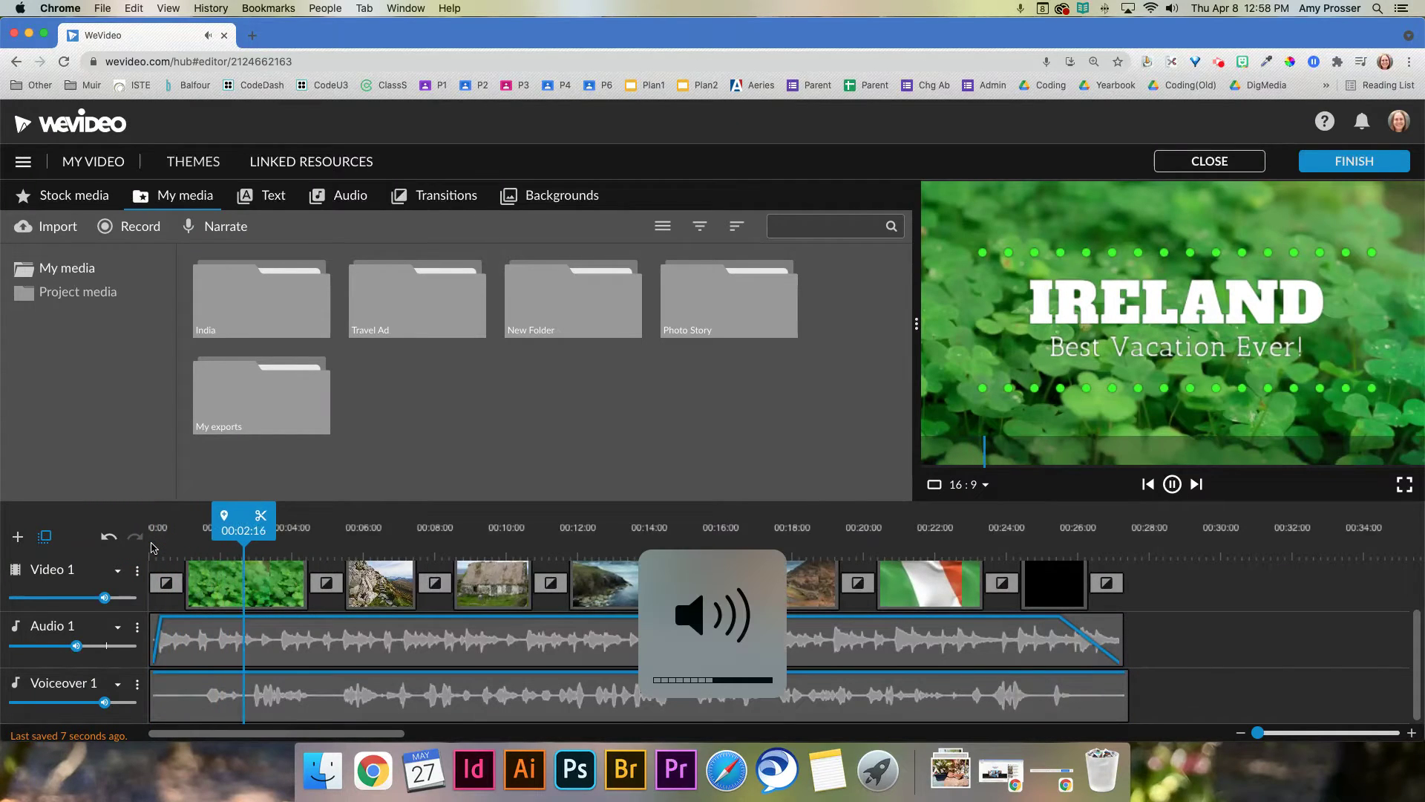
pyautogui.click(67, 647)
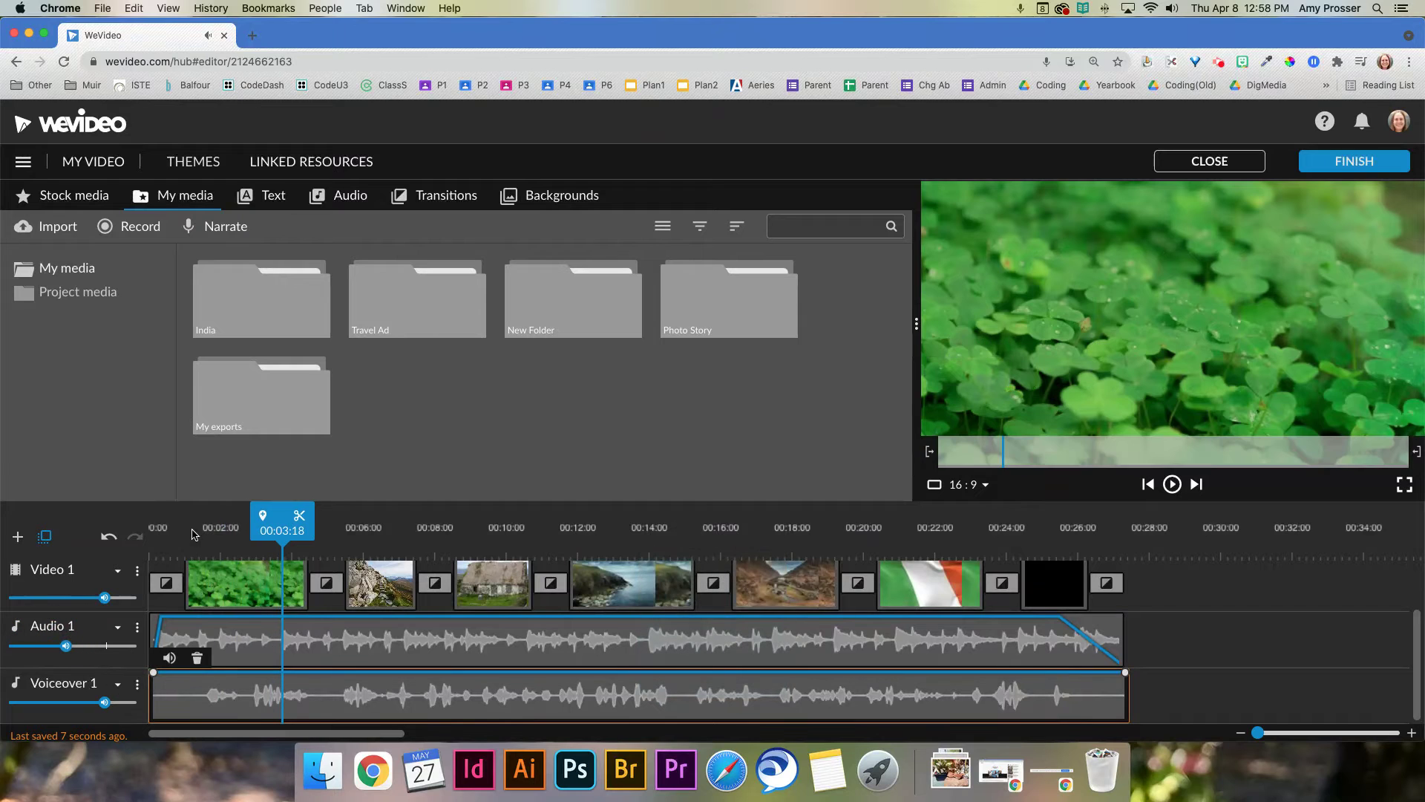
pyautogui.click(145, 528)
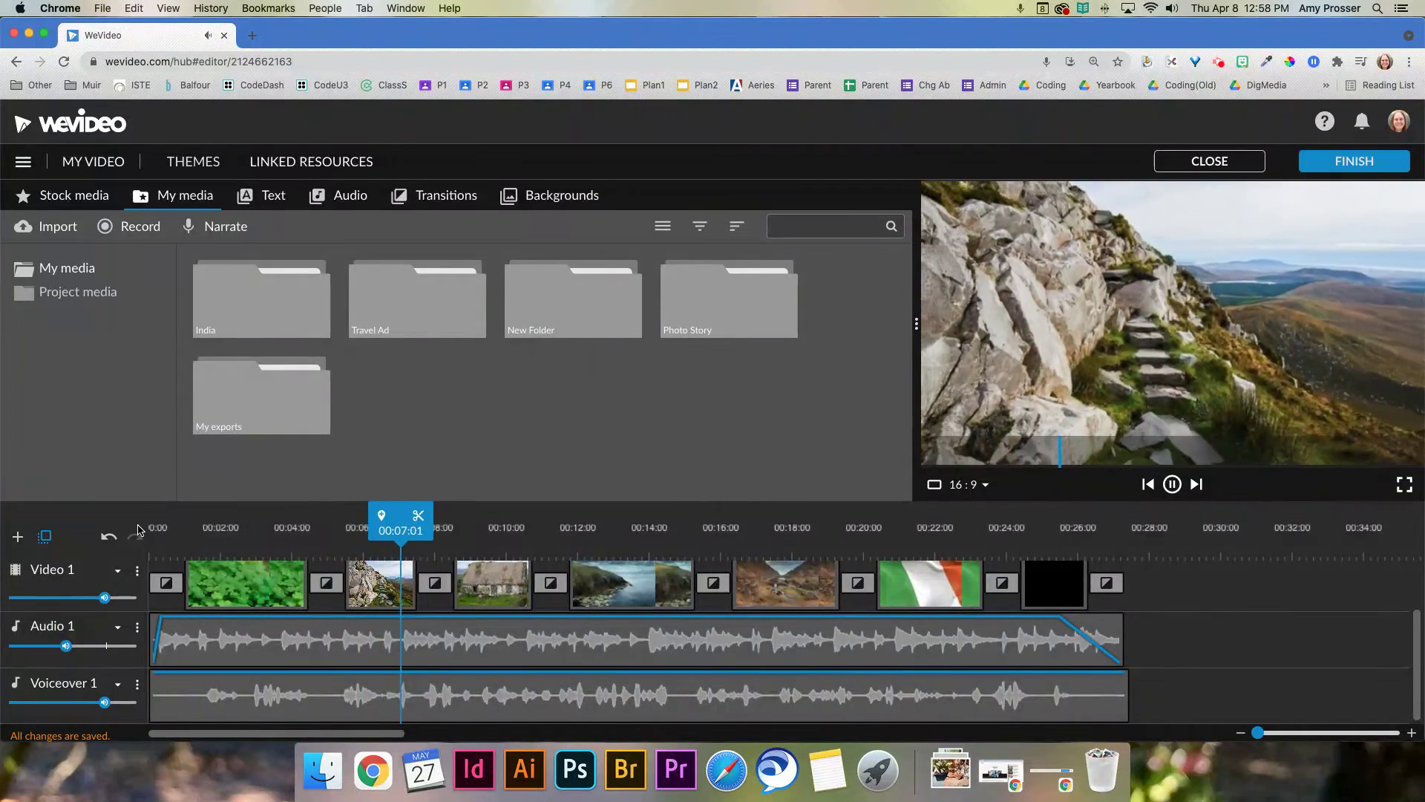
pyautogui.press('space')
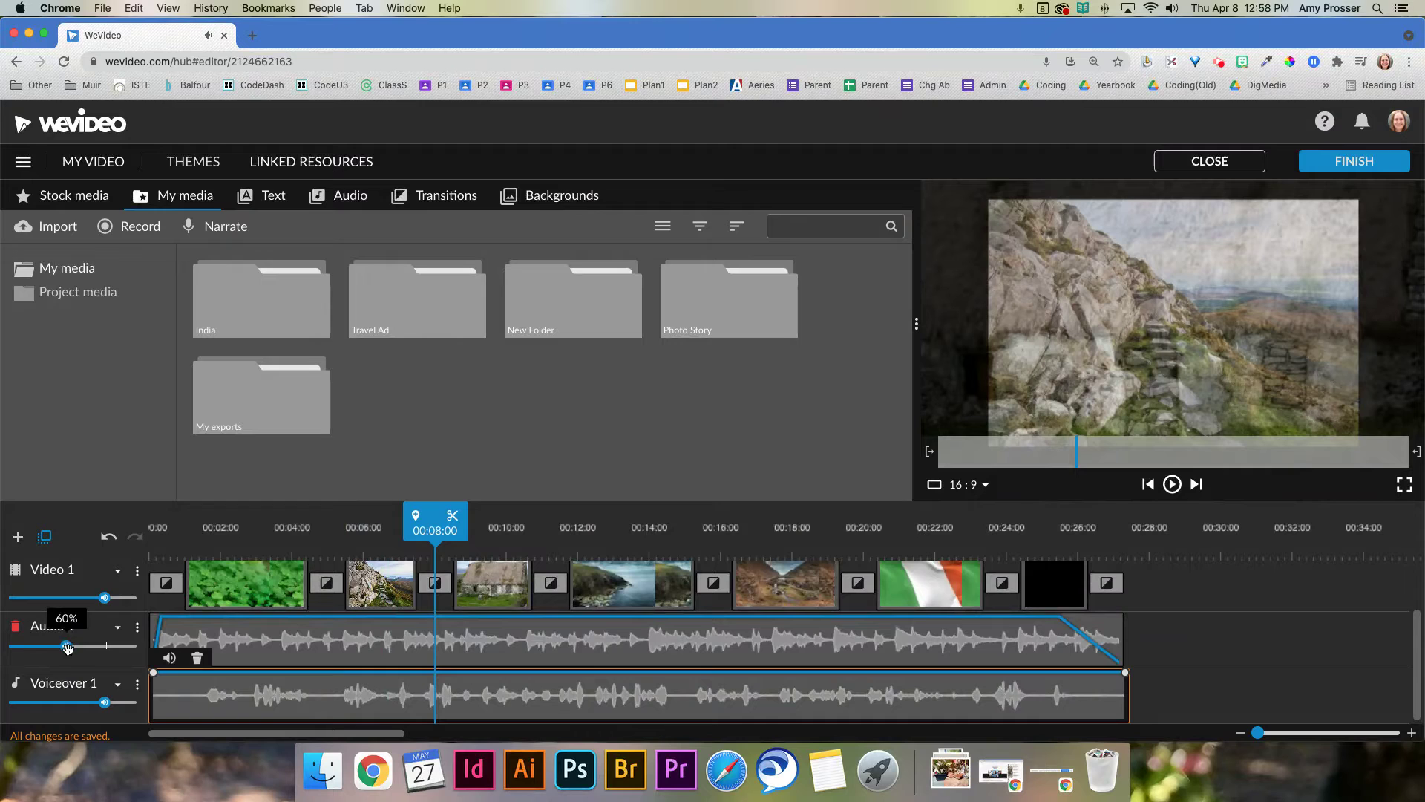
pyautogui.moveTo(66, 646); pyautogui.dragTo(55, 645)
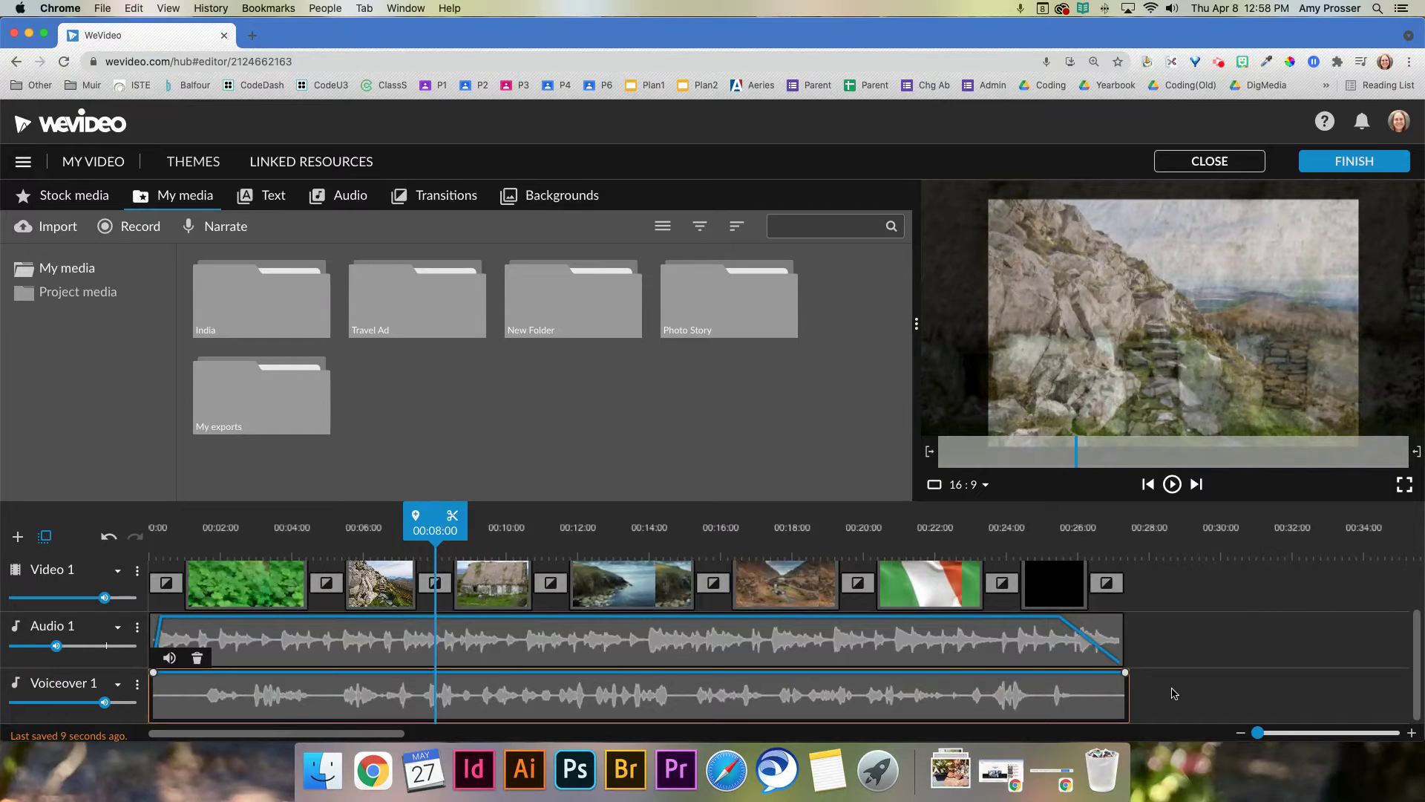
# Show the Video 2 track and move the playhead to the stone-steps image at 00:05:15
pyautogui.scroll(2, 427, 586)
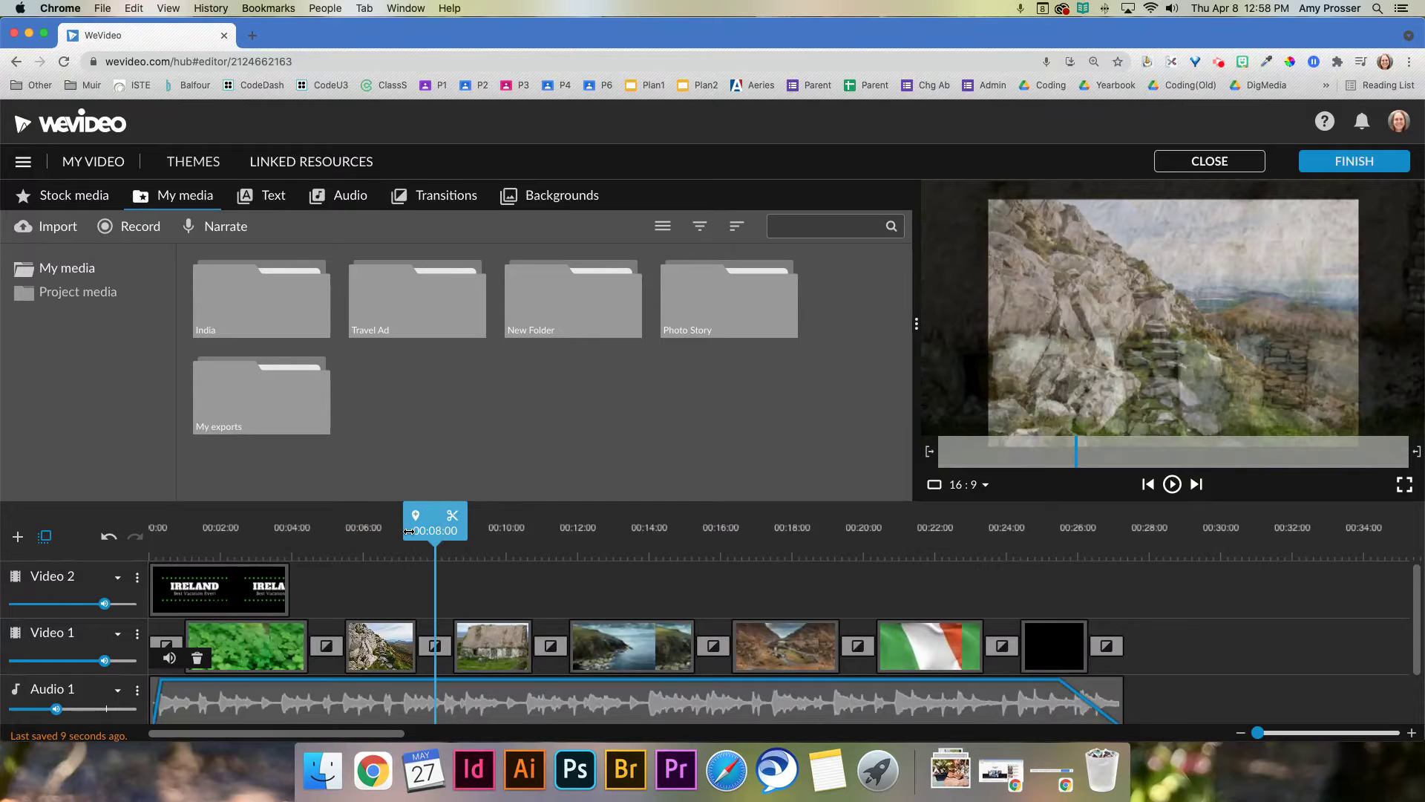
pyautogui.moveTo(451, 520); pyautogui.dragTo(347, 521)
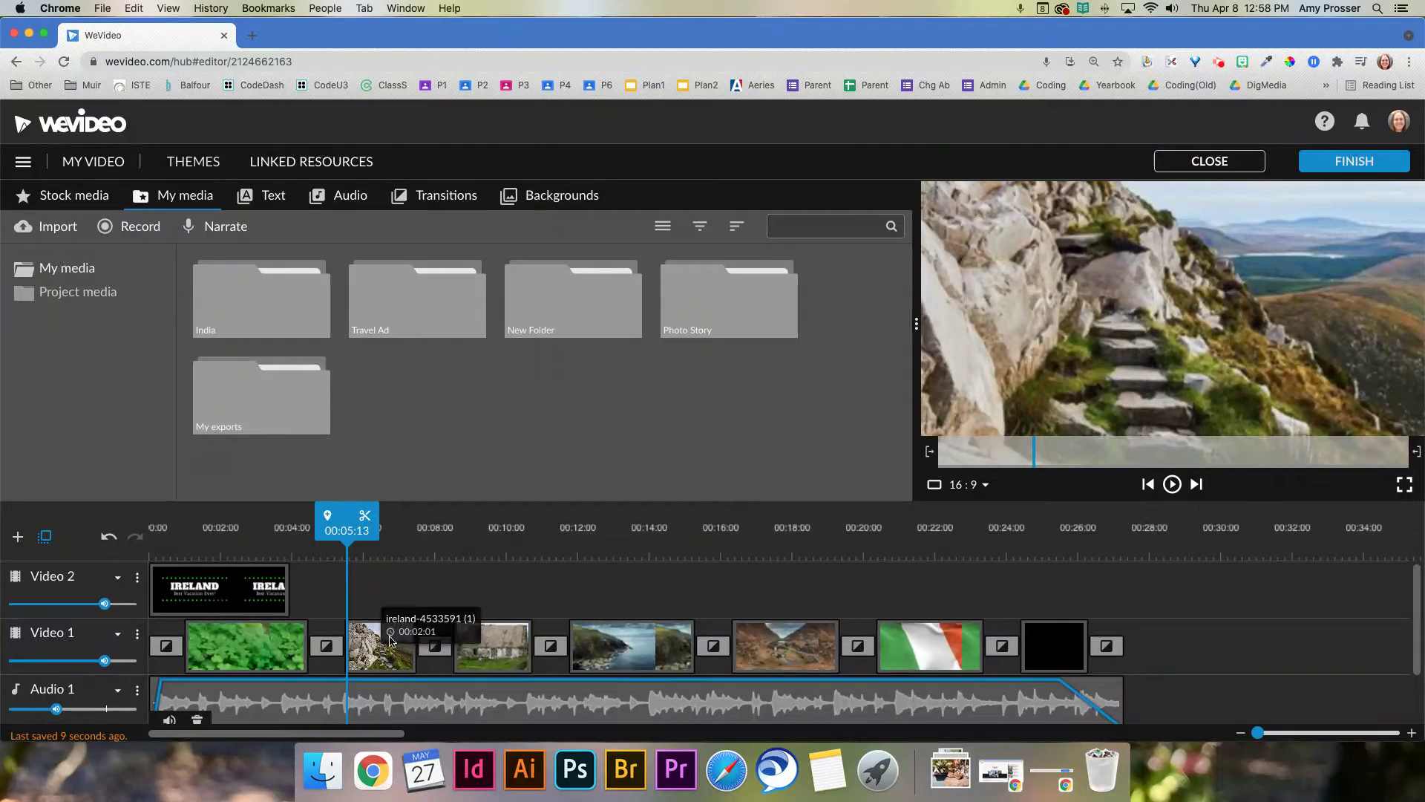
pyautogui.moveTo(347, 519)
pyautogui.mouseDown()
pyautogui.moveTo(331, 521)
pyautogui.moveTo(369, 521)
pyautogui.moveTo(351, 521)
pyautogui.mouseUp()
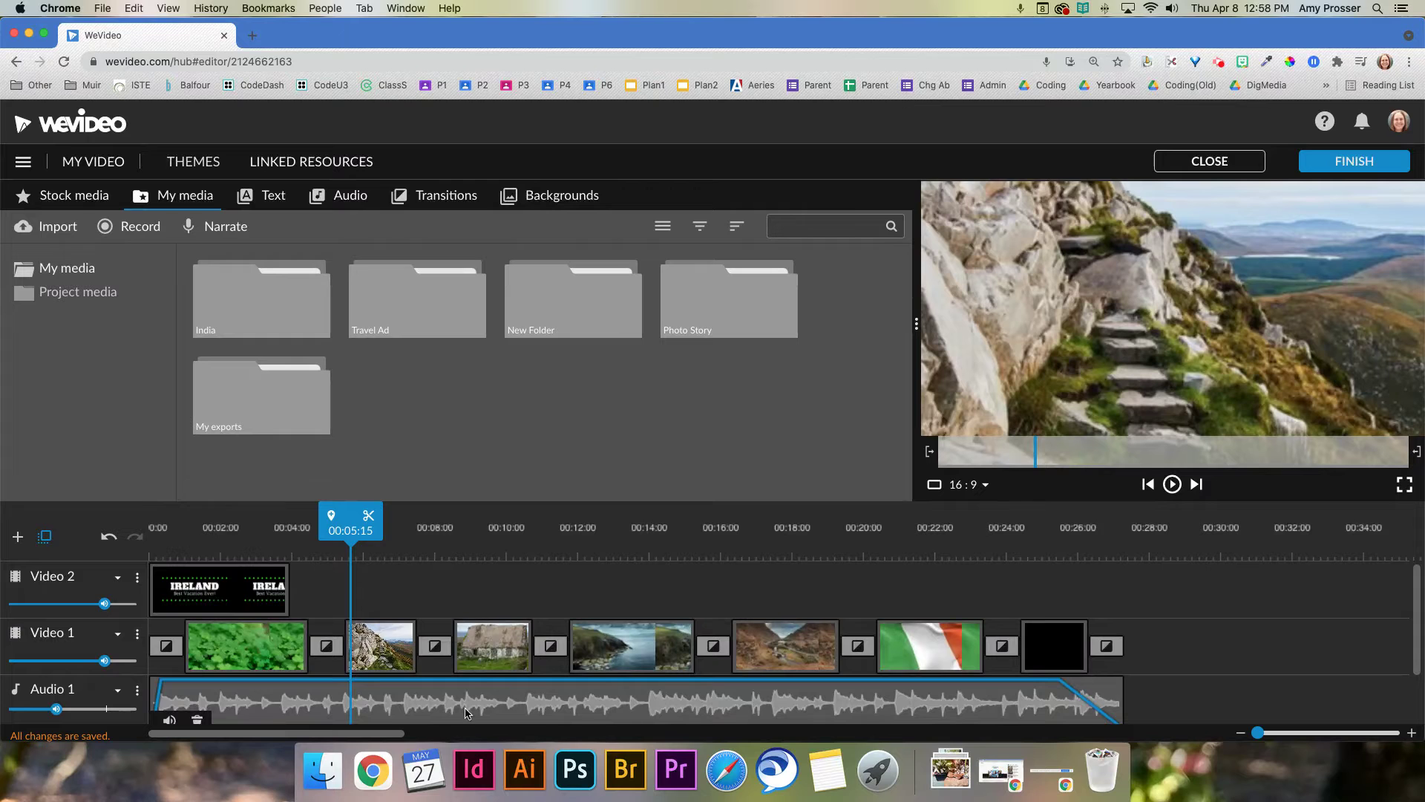
pyautogui.click(284, 191)
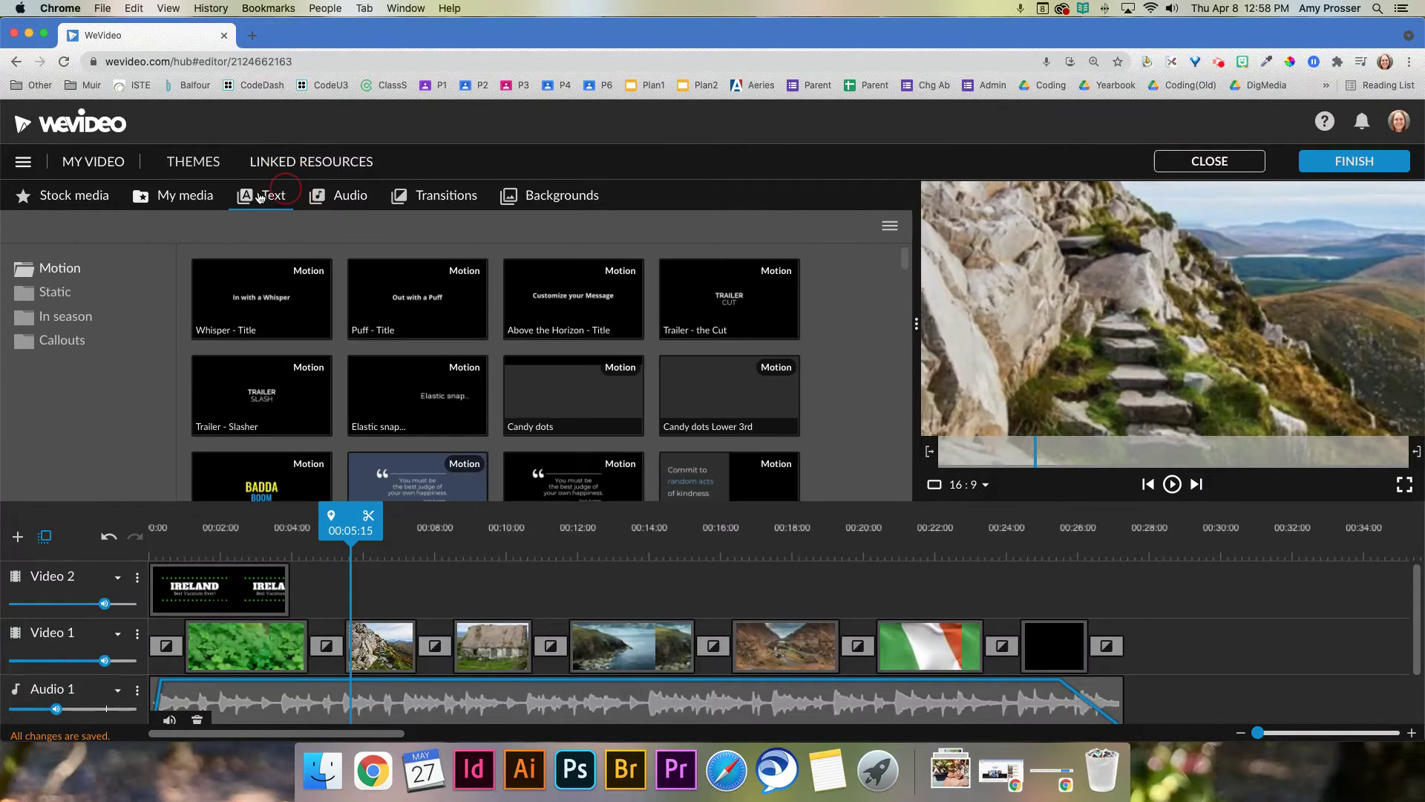
# Place a Static Subtitle on Video 2 at about 00:05, trimmed to the stone-steps image's length
pyautogui.click(58, 292)
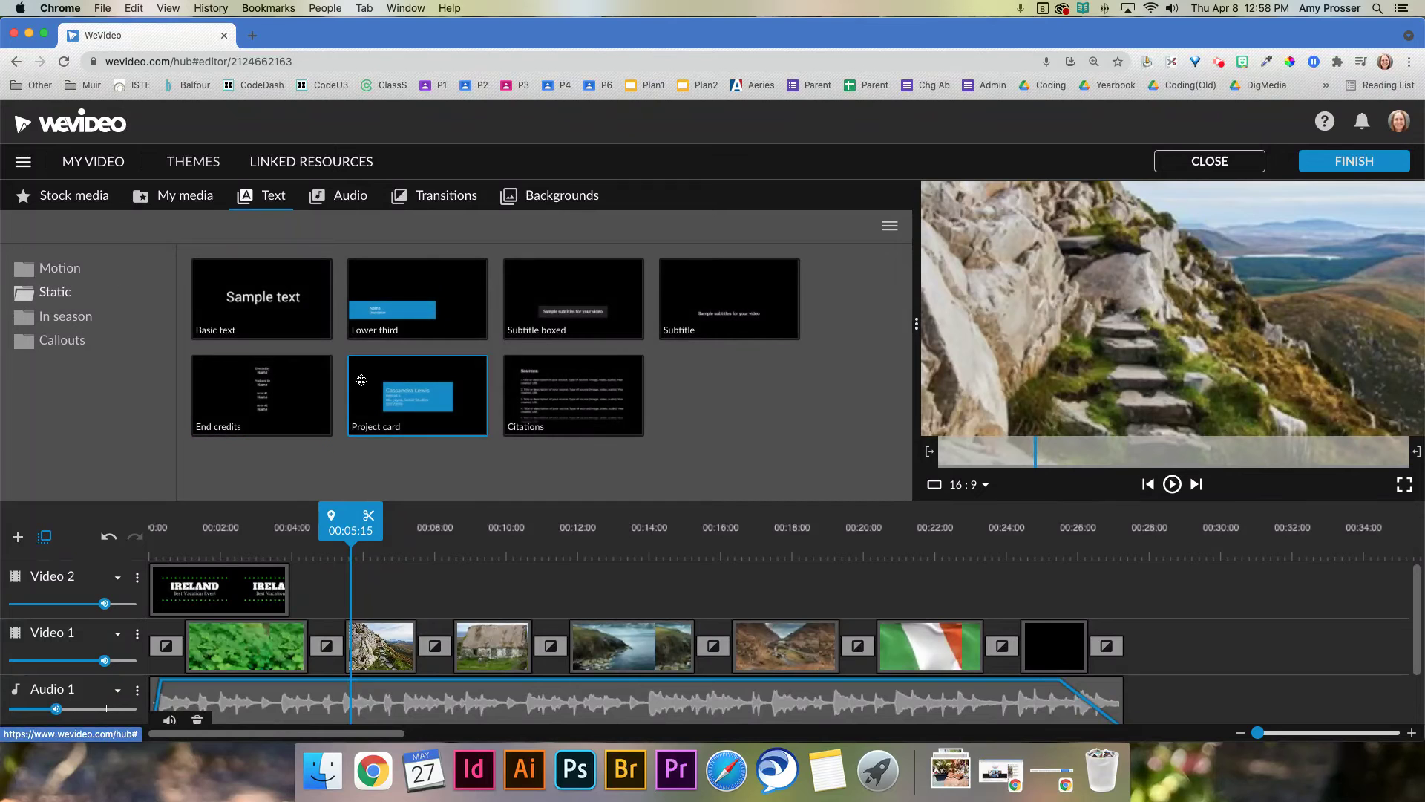
pyautogui.moveTo(706, 308); pyautogui.dragTo(375, 590)
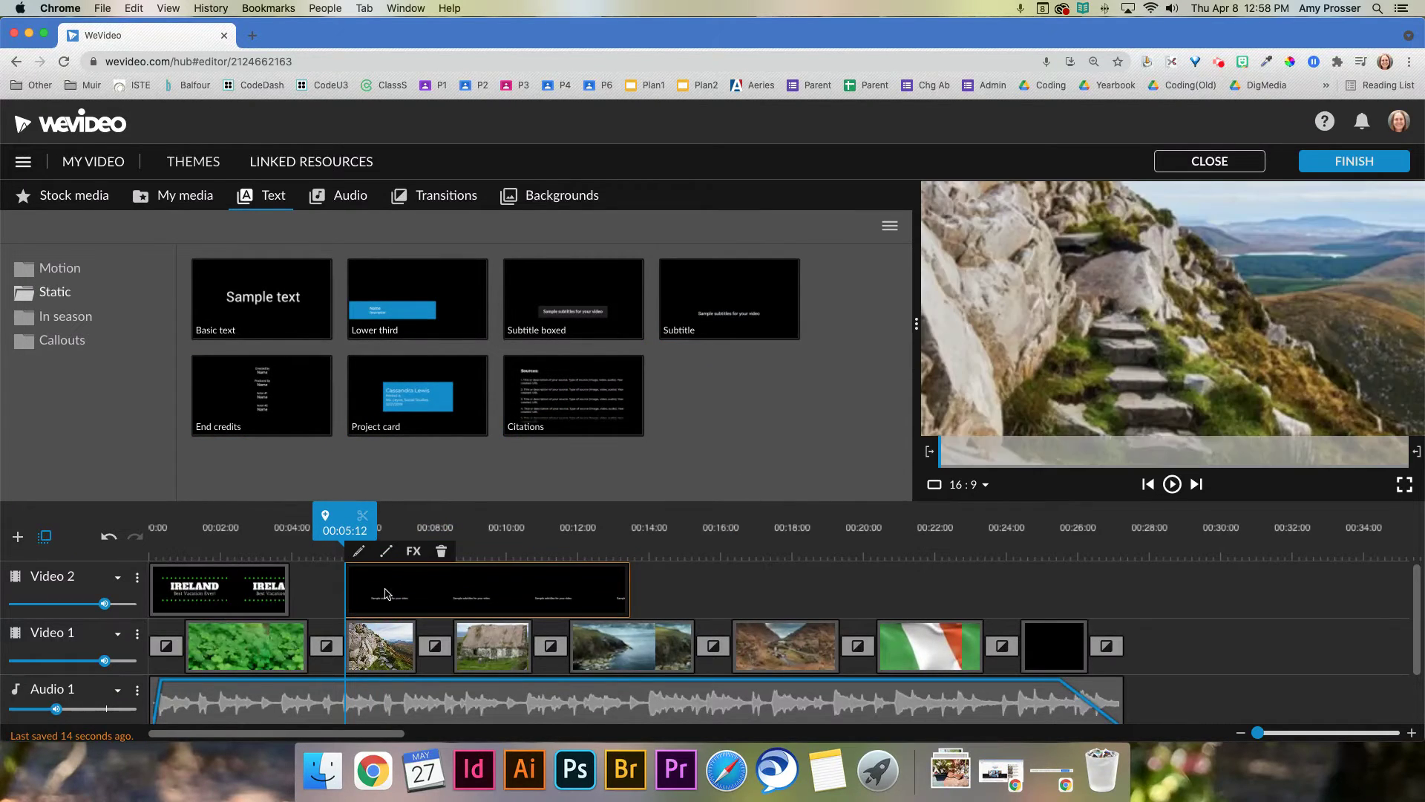
pyautogui.click(631, 586)
pyautogui.moveTo(631, 586); pyautogui.dragTo(417, 586)
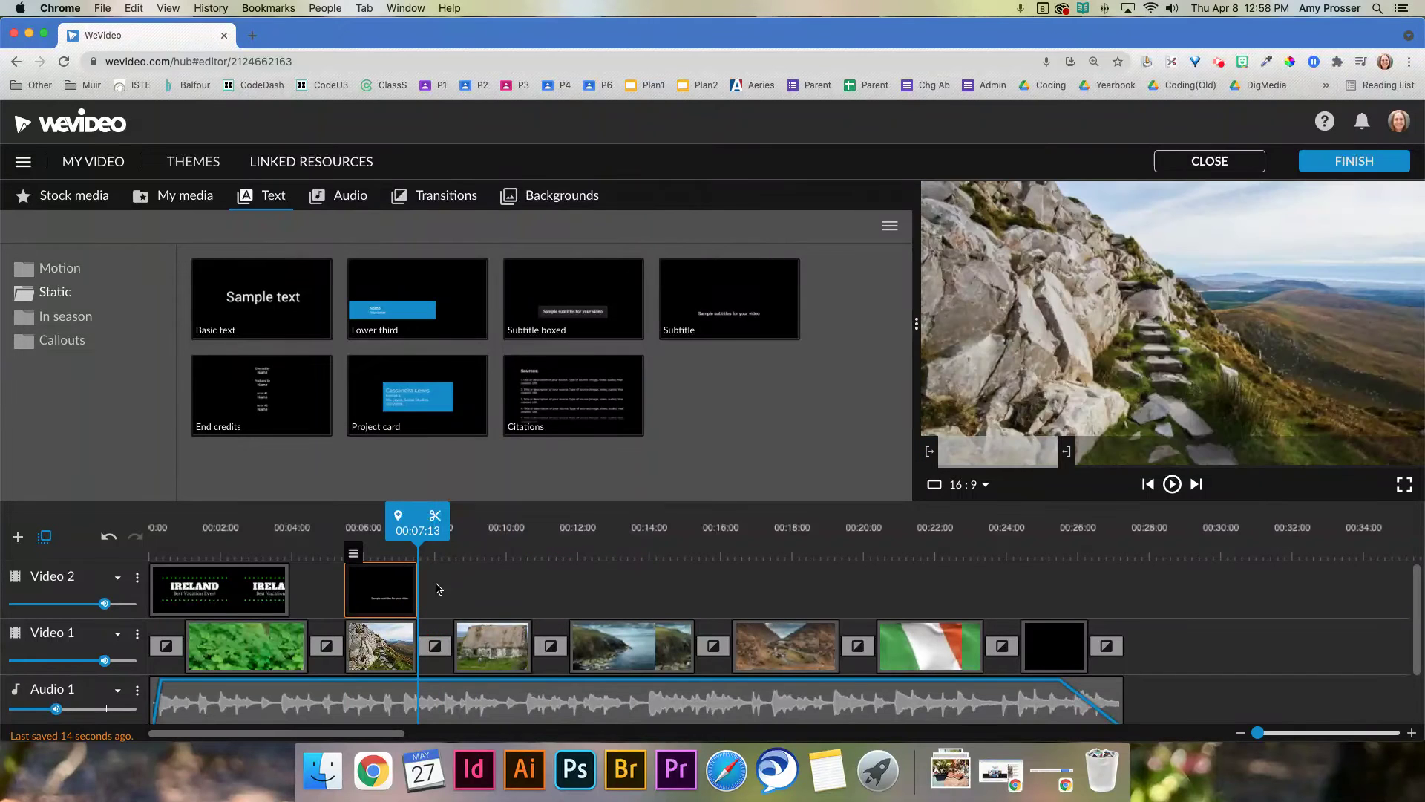
# Change the subtitle text to 'Climb the mountains' and raise its size to 78
pyautogui.doubleClick(415, 577)
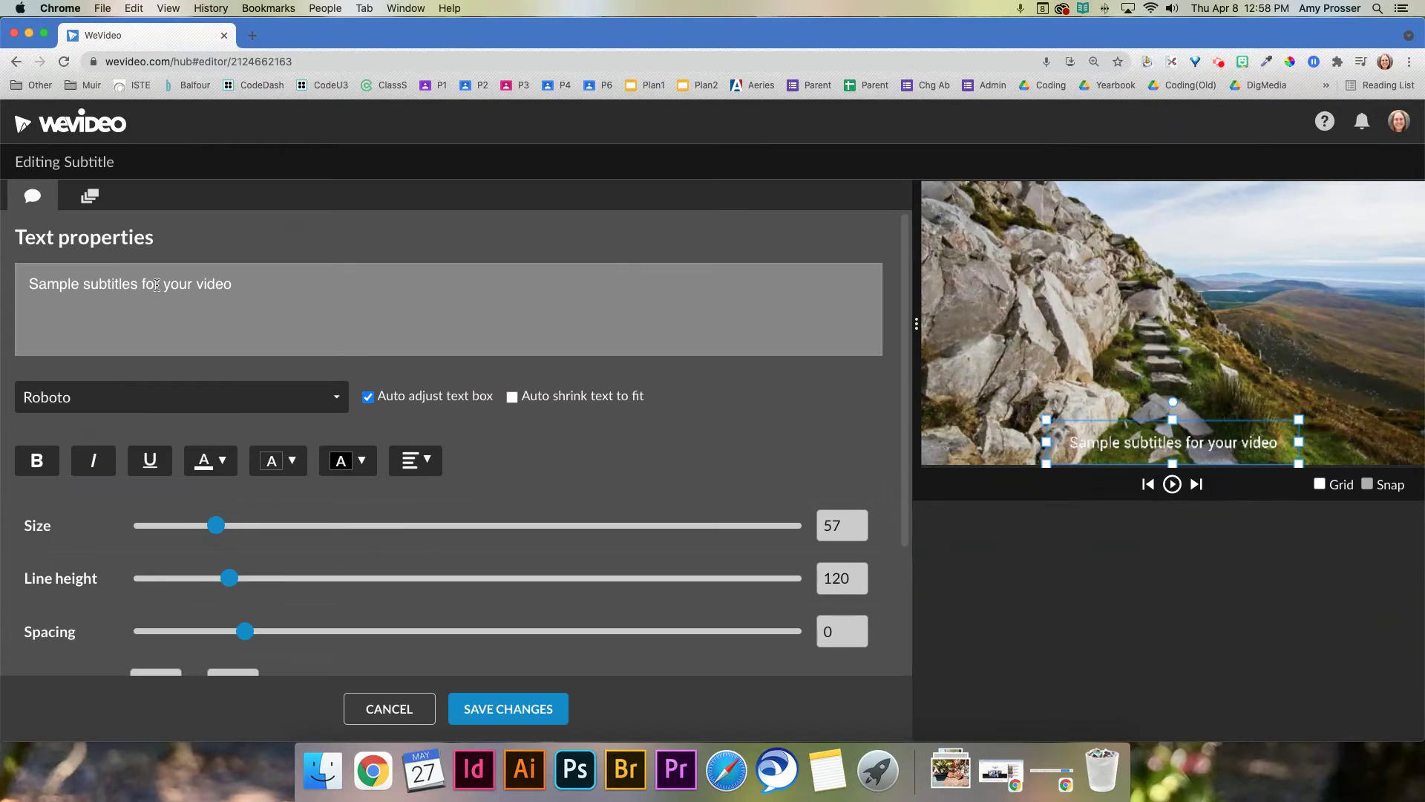
pyautogui.tripleClick(156, 285)
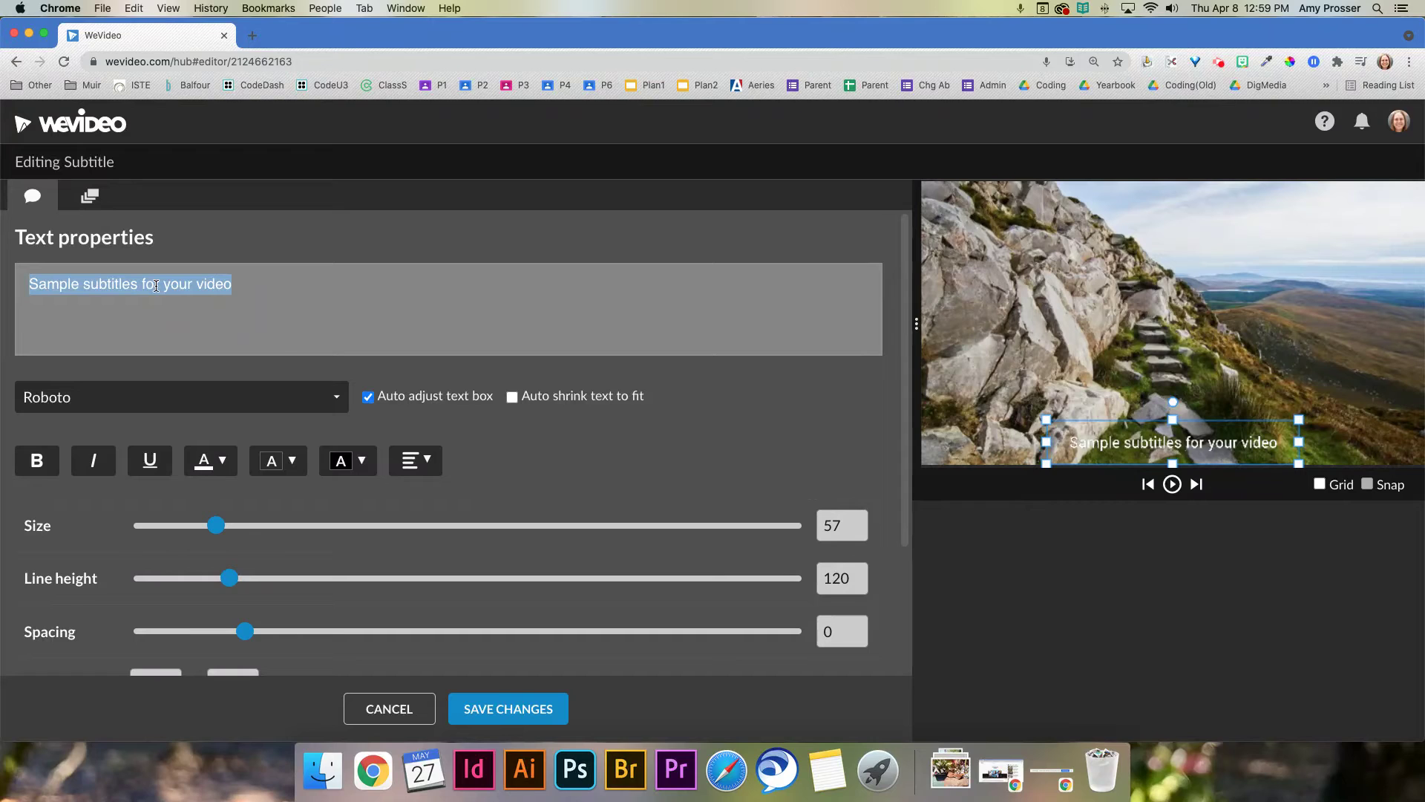
pyautogui.write('See the')
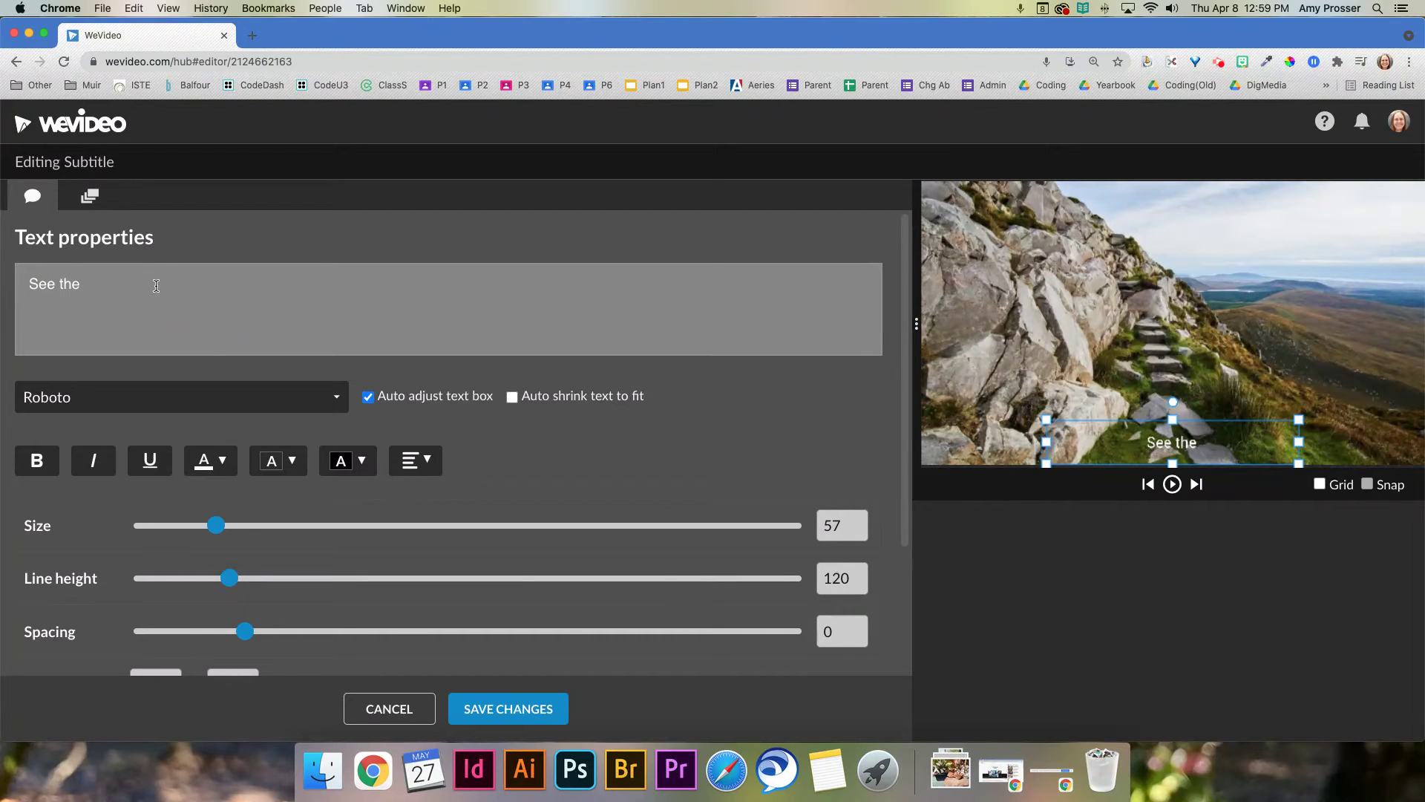
pyautogui.press('BackSpace')
pyautogui.write('moun')
pyautogui.press('BackSpace')
pyautogui.press('BackSpace')
pyautogui.press('BackSpace')
pyautogui.write('ounta')
pyautogui.press('super+a')
pyautogui.write('Climbi')
pyautogui.press('BackSpace')
pyautogui.write('the mi')
pyautogui.press('BackSpace')
pyautogui.write('ou')
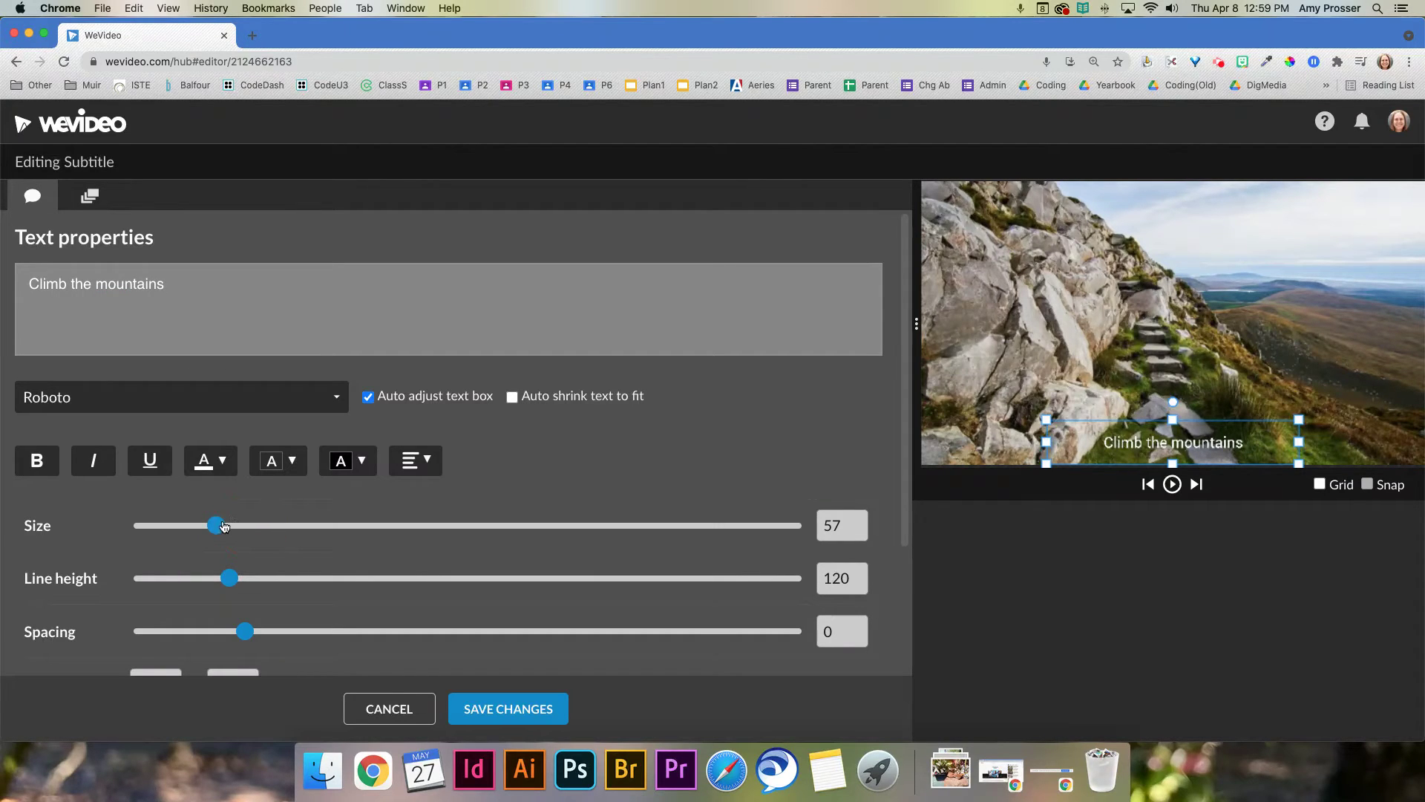
pyautogui.moveTo(224, 525)
pyautogui.mouseDown()
pyautogui.moveTo(278, 524)
pyautogui.moveTo(233, 528)
pyautogui.moveTo(248, 526)
pyautogui.mouseUp()
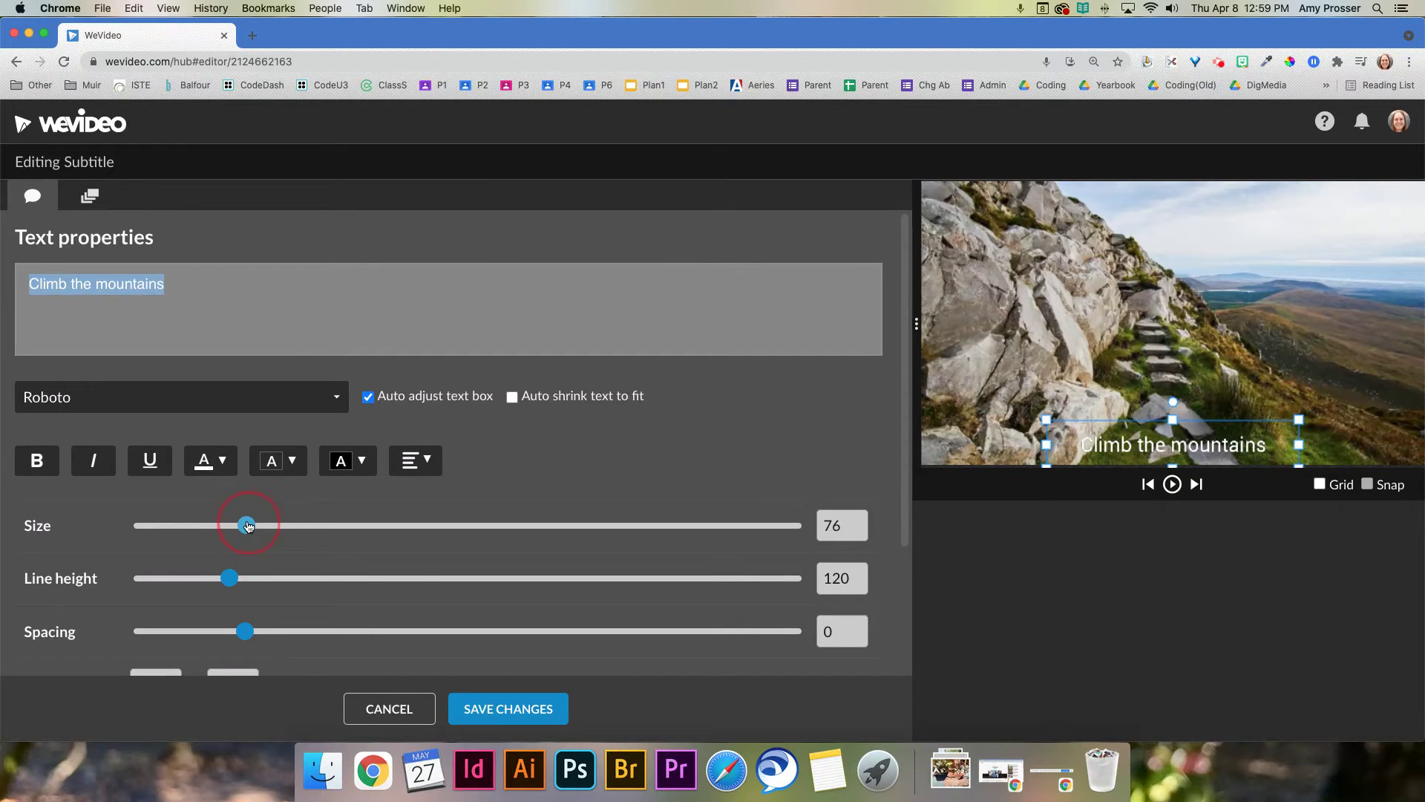
pyautogui.moveTo(249, 526); pyautogui.dragTo(249, 525)
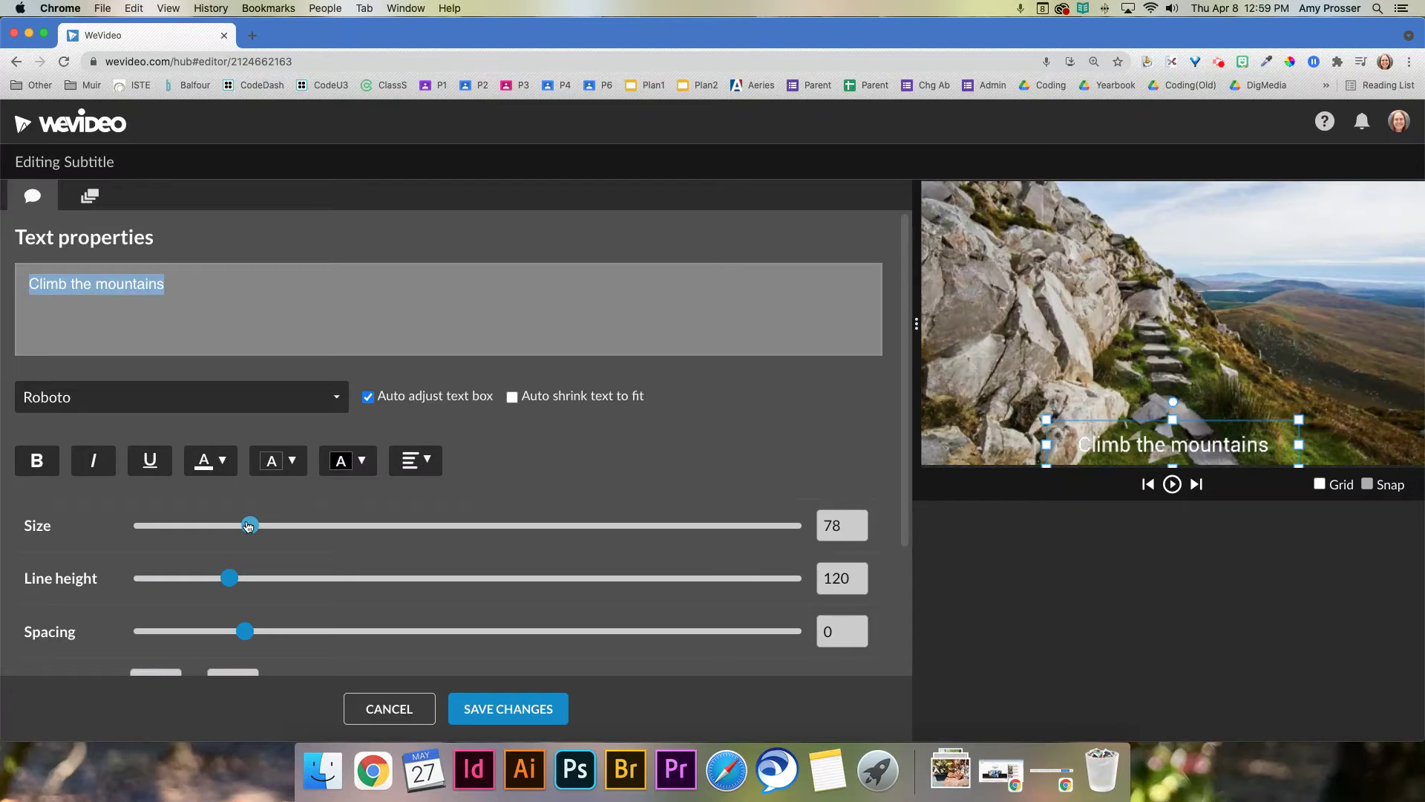
pyautogui.click(289, 467)
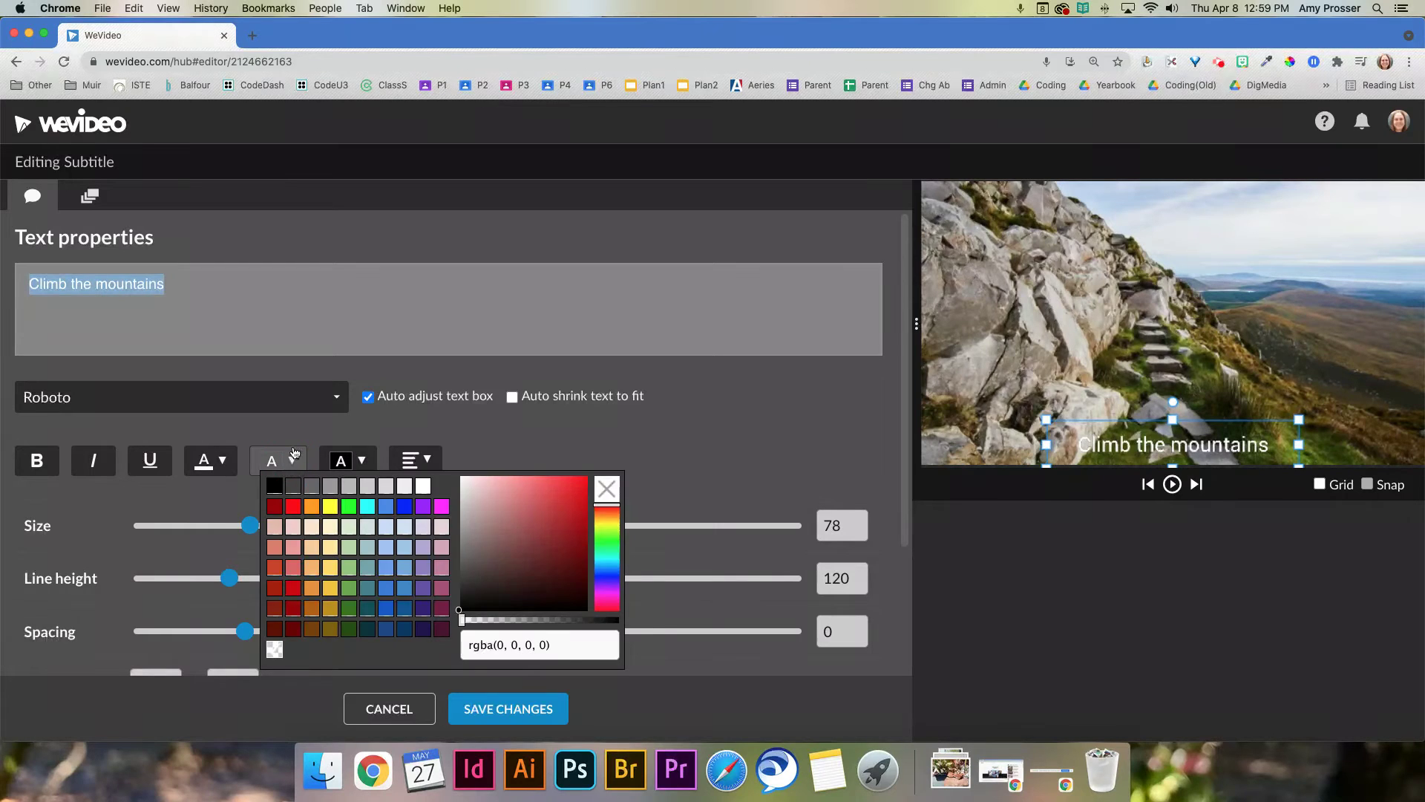
pyautogui.click(347, 462)
pyautogui.click(363, 485)
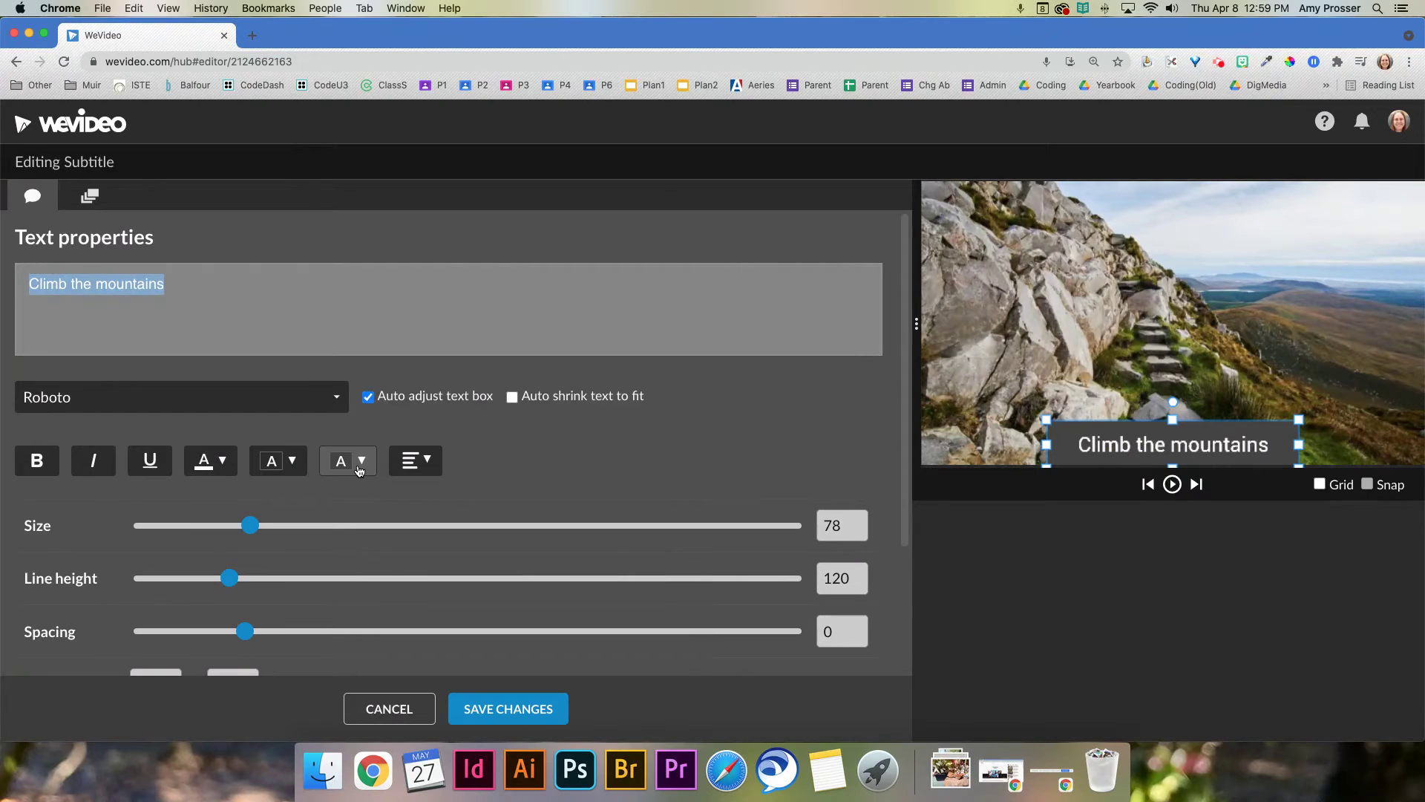
pyautogui.click(359, 470)
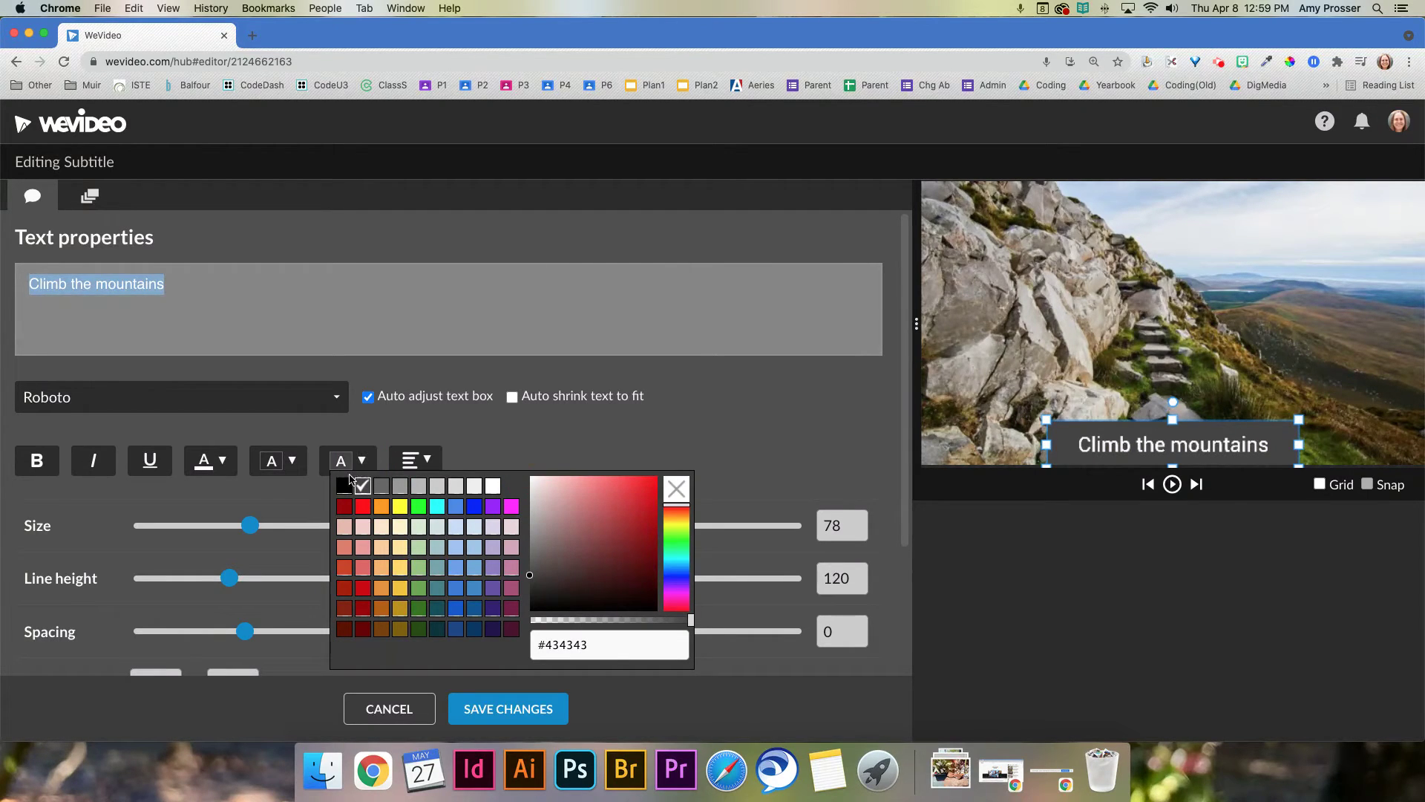
pyautogui.click(350, 482)
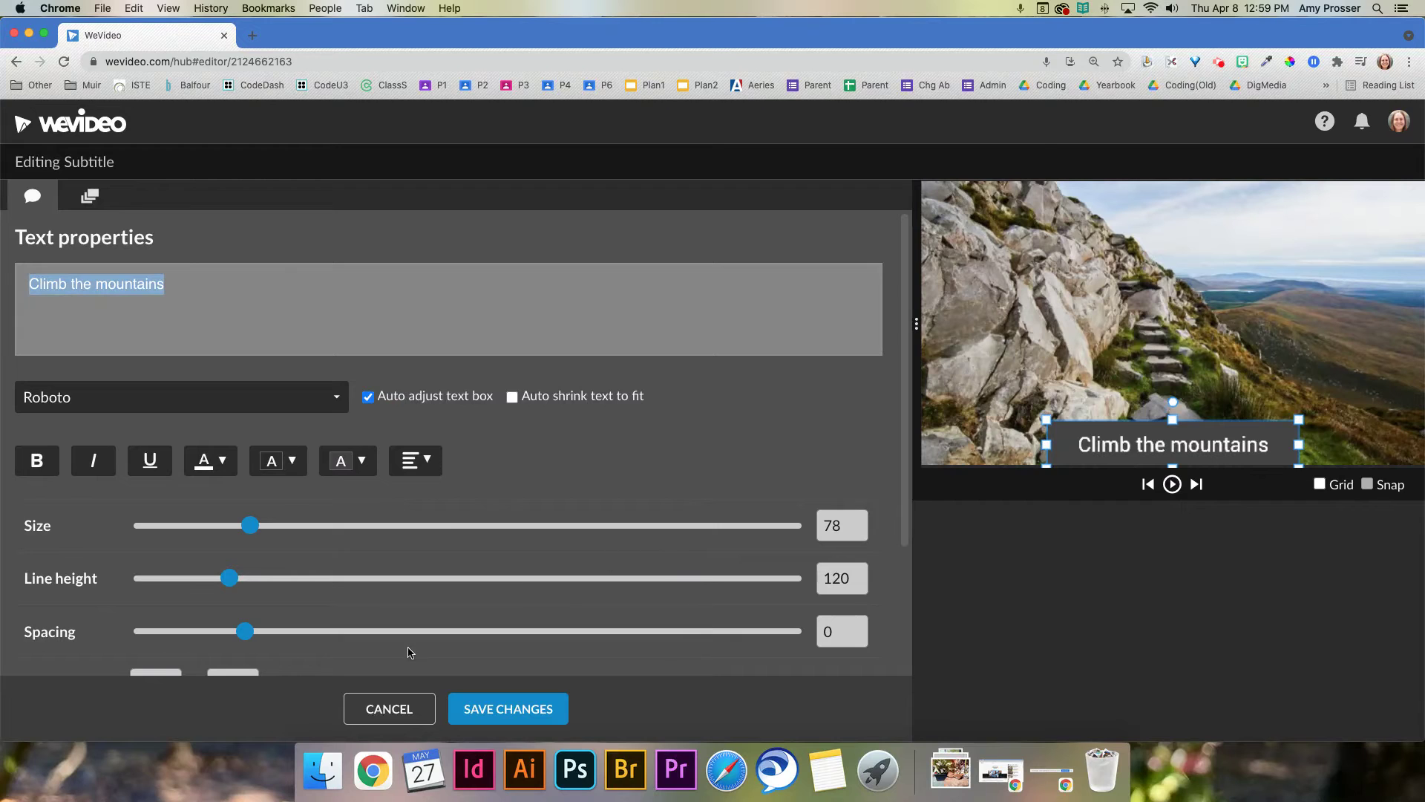
pyautogui.click(348, 460)
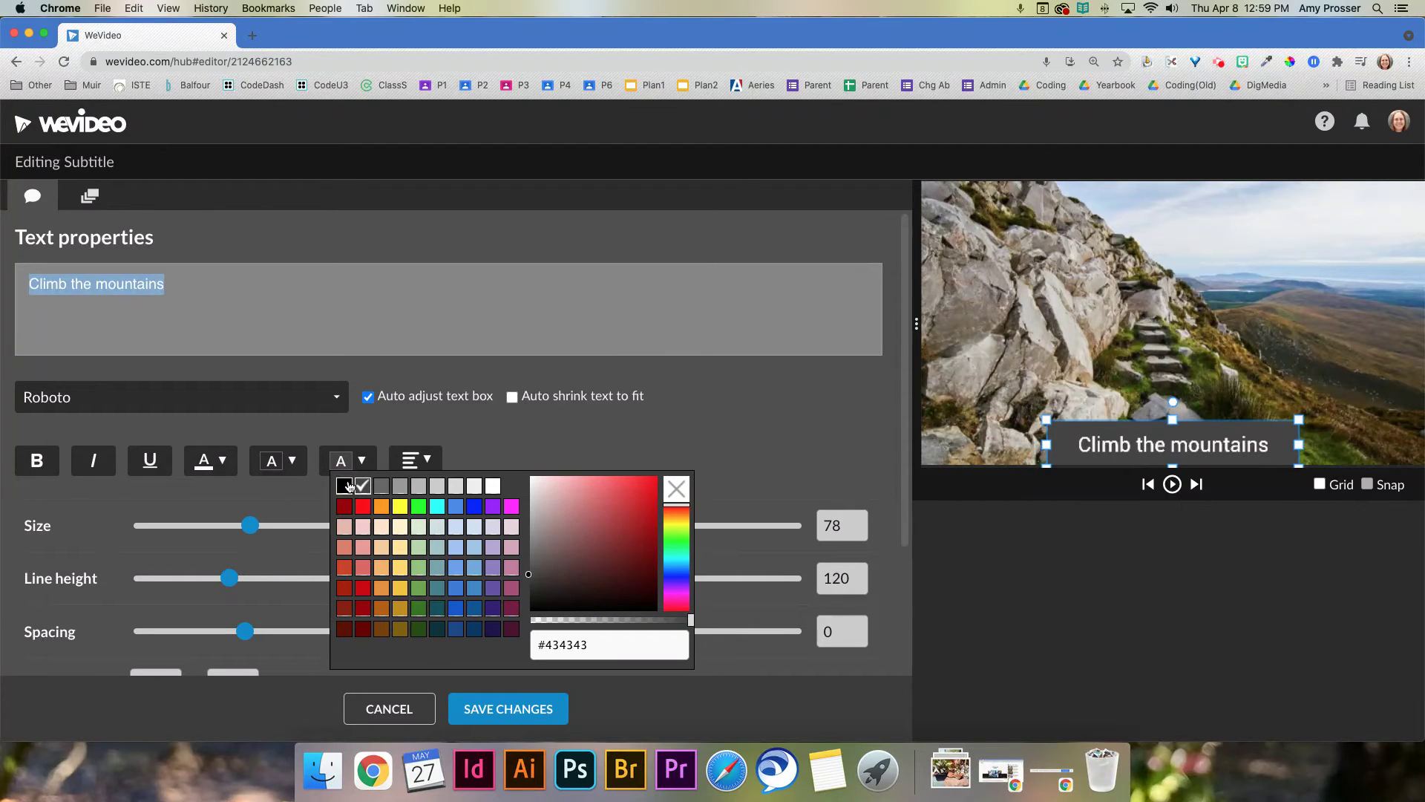
pyautogui.click(340, 488)
pyautogui.click(348, 460)
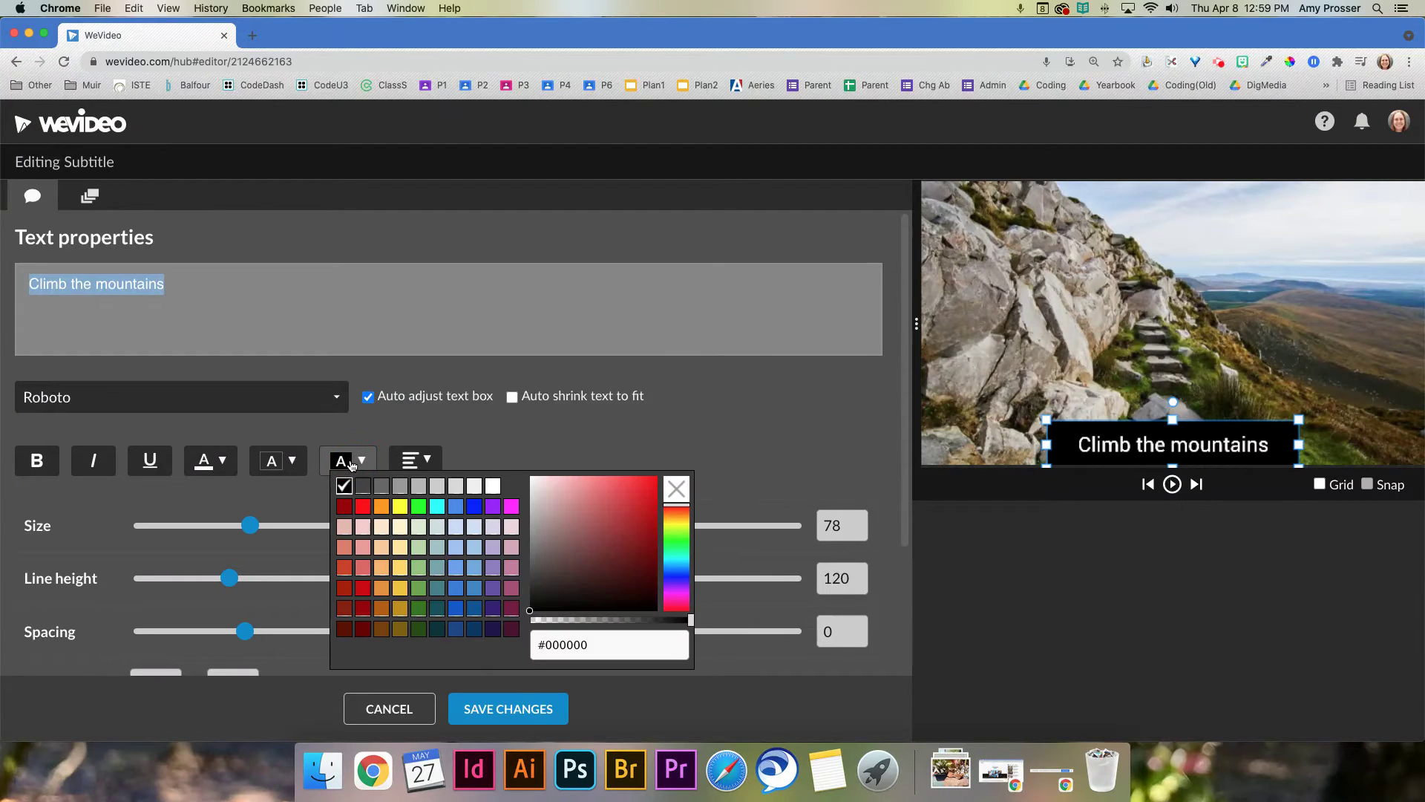
pyautogui.doubleClick(558, 645)
pyautogui.press('Return')
pyautogui.click(623, 453)
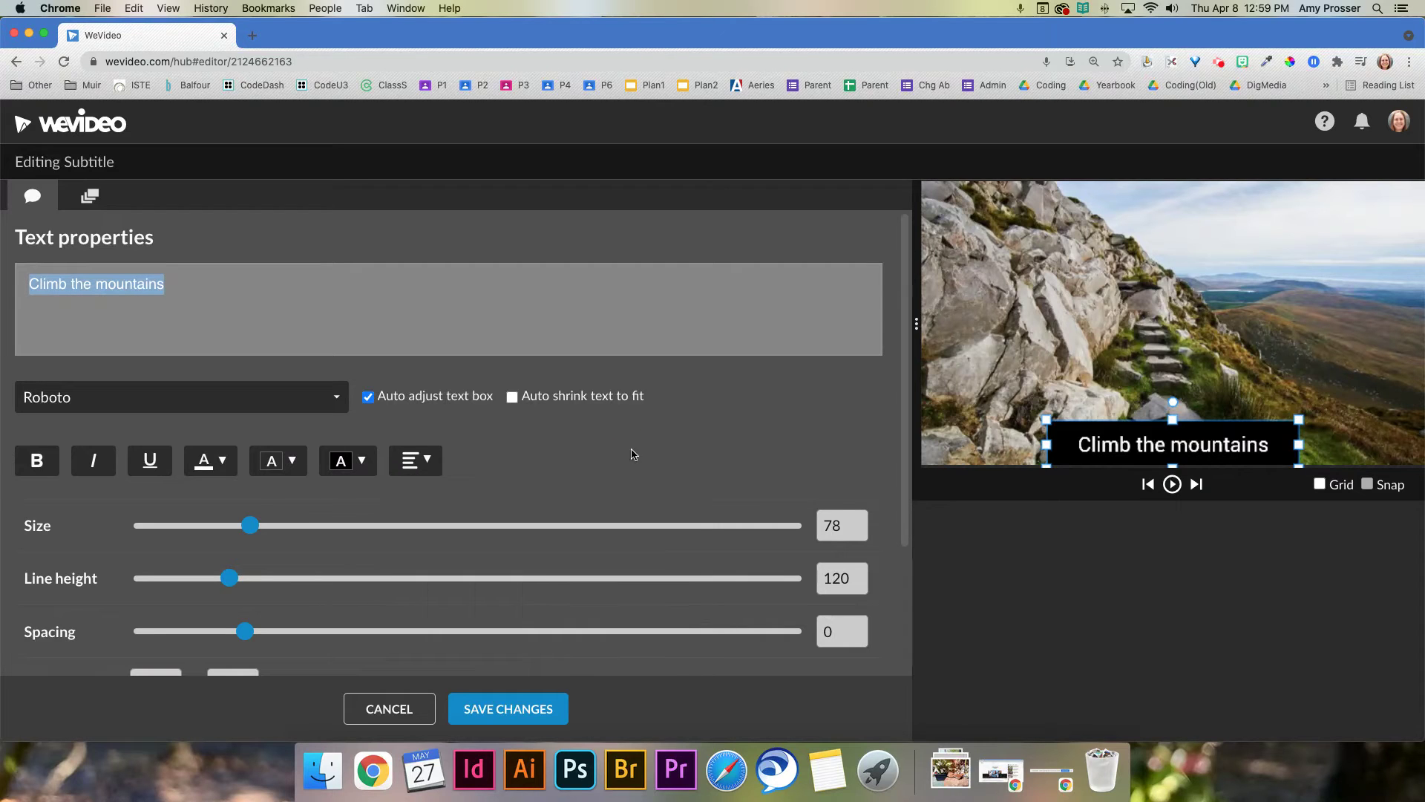
pyautogui.click(345, 461)
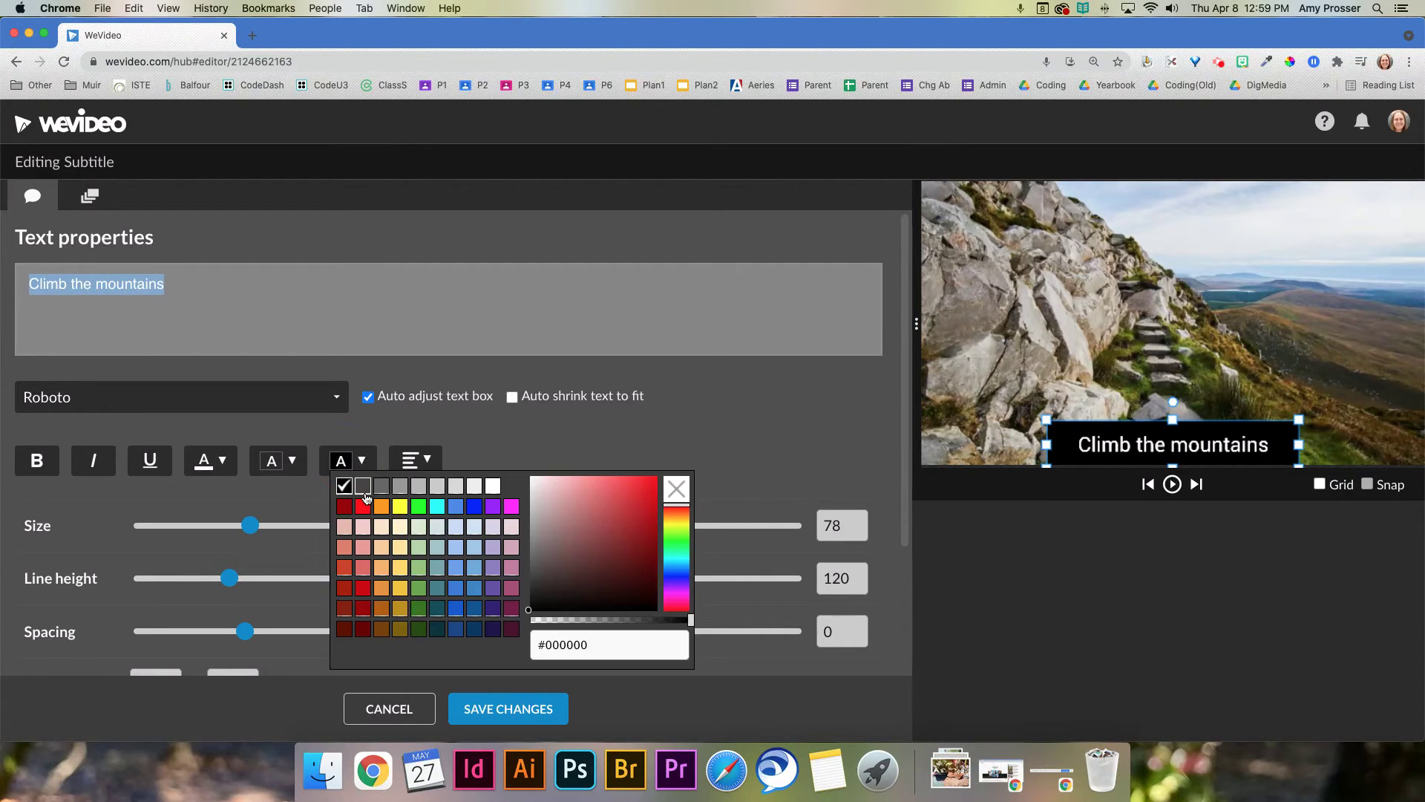
pyautogui.click(598, 636)
pyautogui.moveTo(558, 621); pyautogui.dragTo(503, 627)
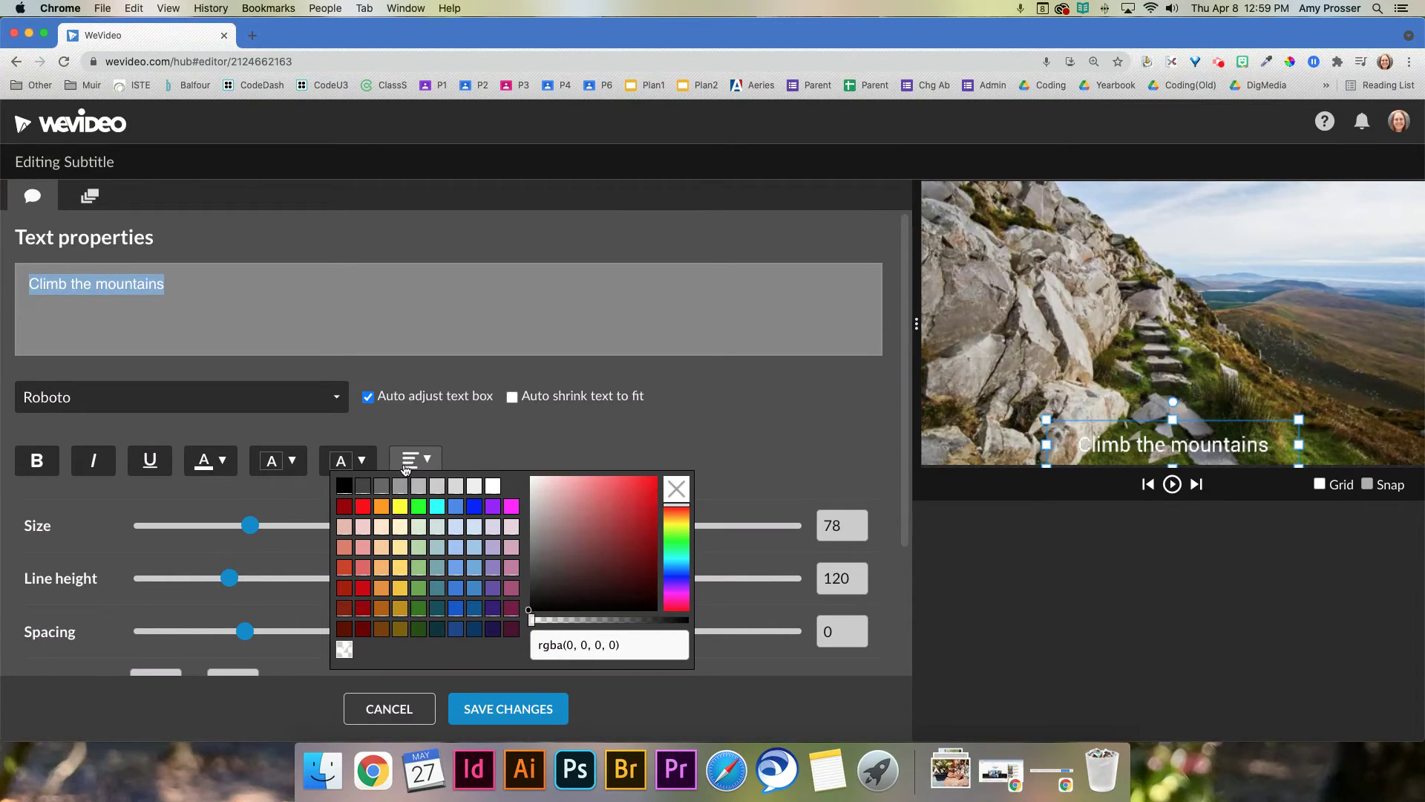
pyautogui.click(541, 429)
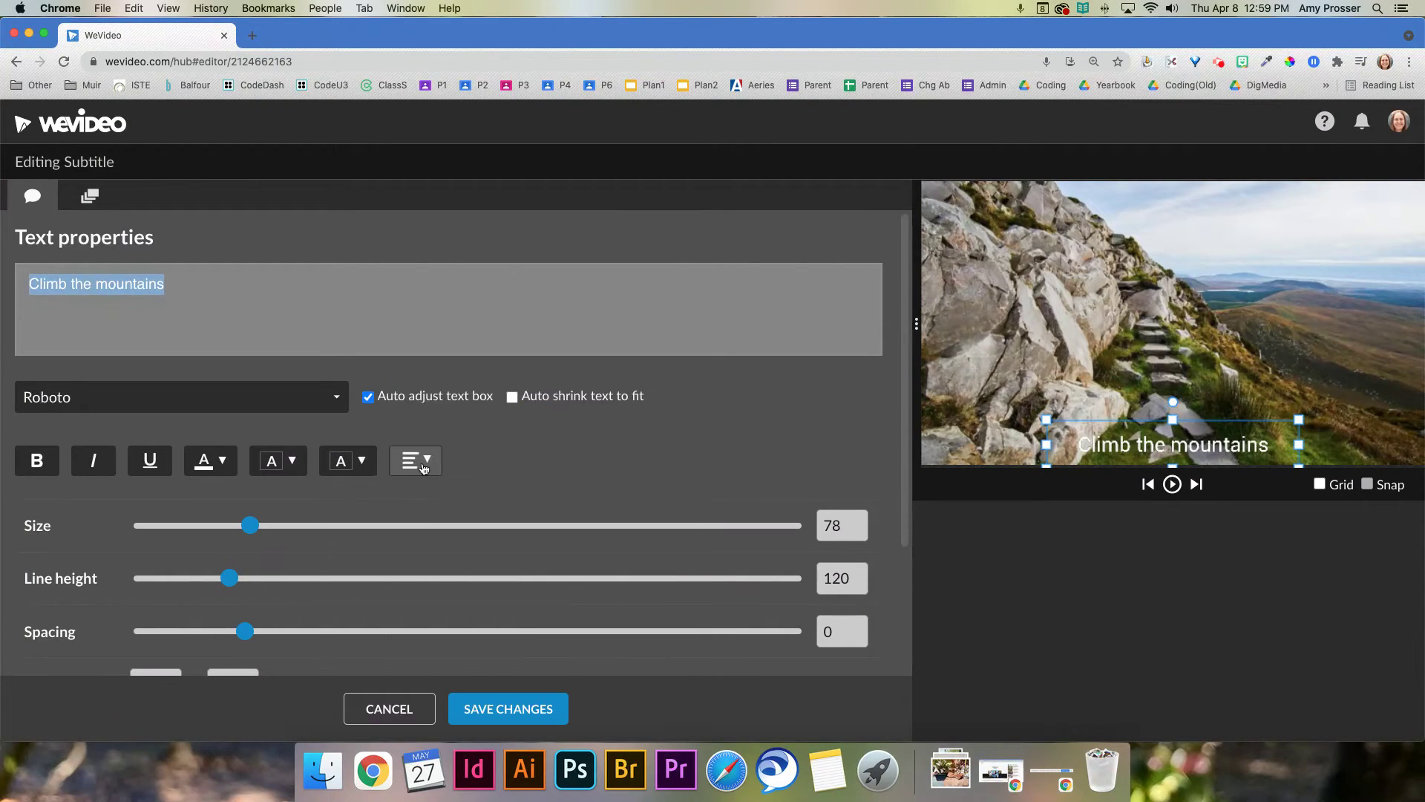
# Try a green highlight on the subtitle, remove it, then make the text green
pyautogui.click(287, 461)
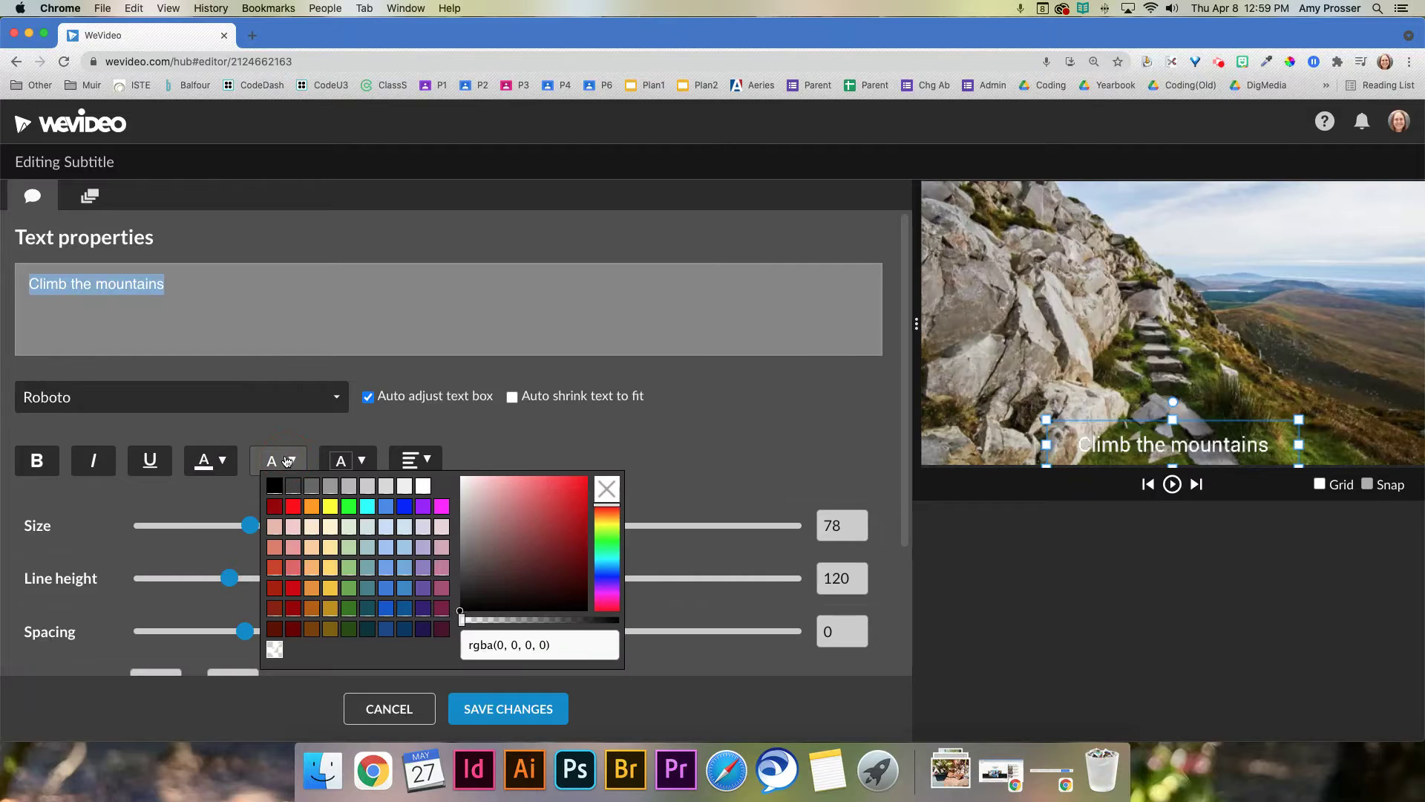
pyautogui.click(201, 465)
pyautogui.click(279, 461)
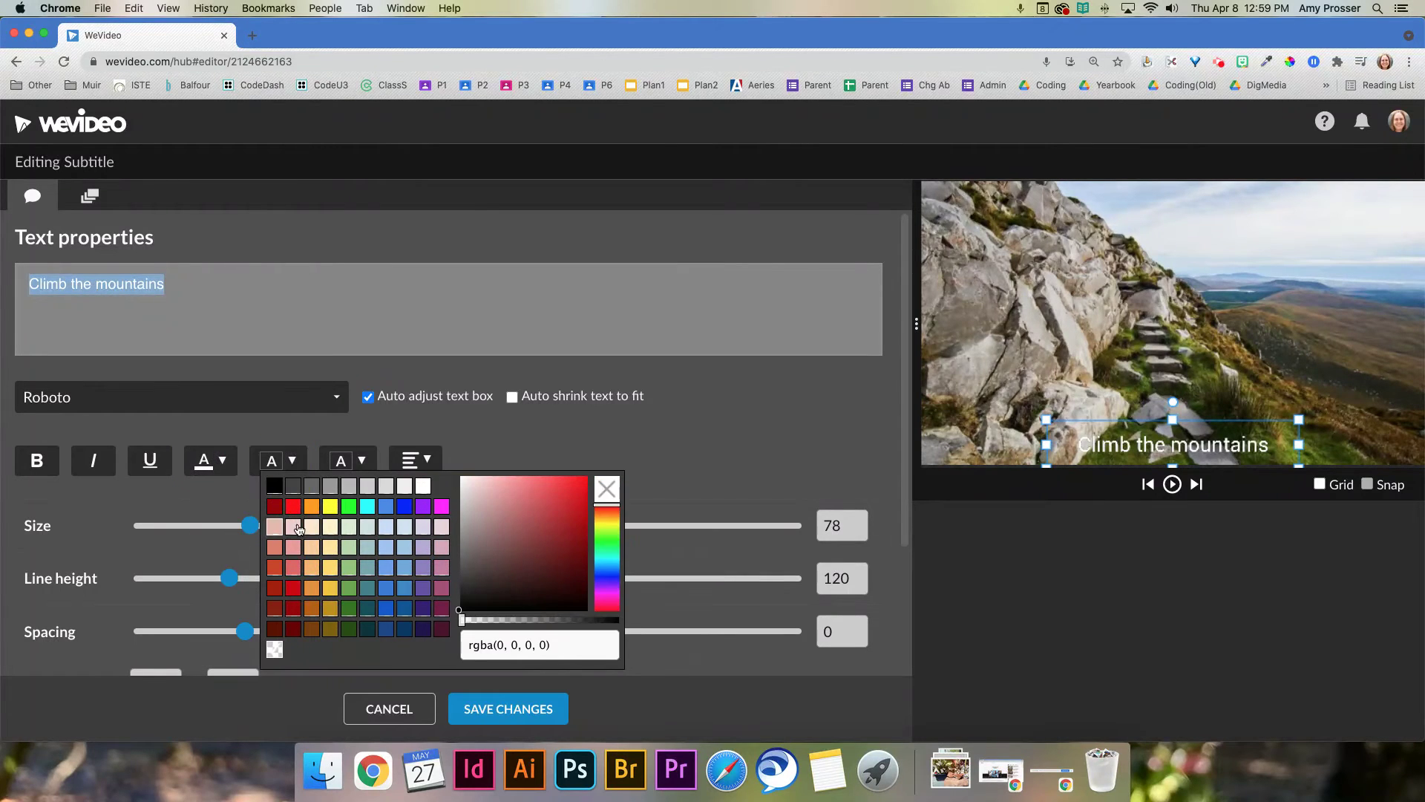
pyautogui.click(346, 508)
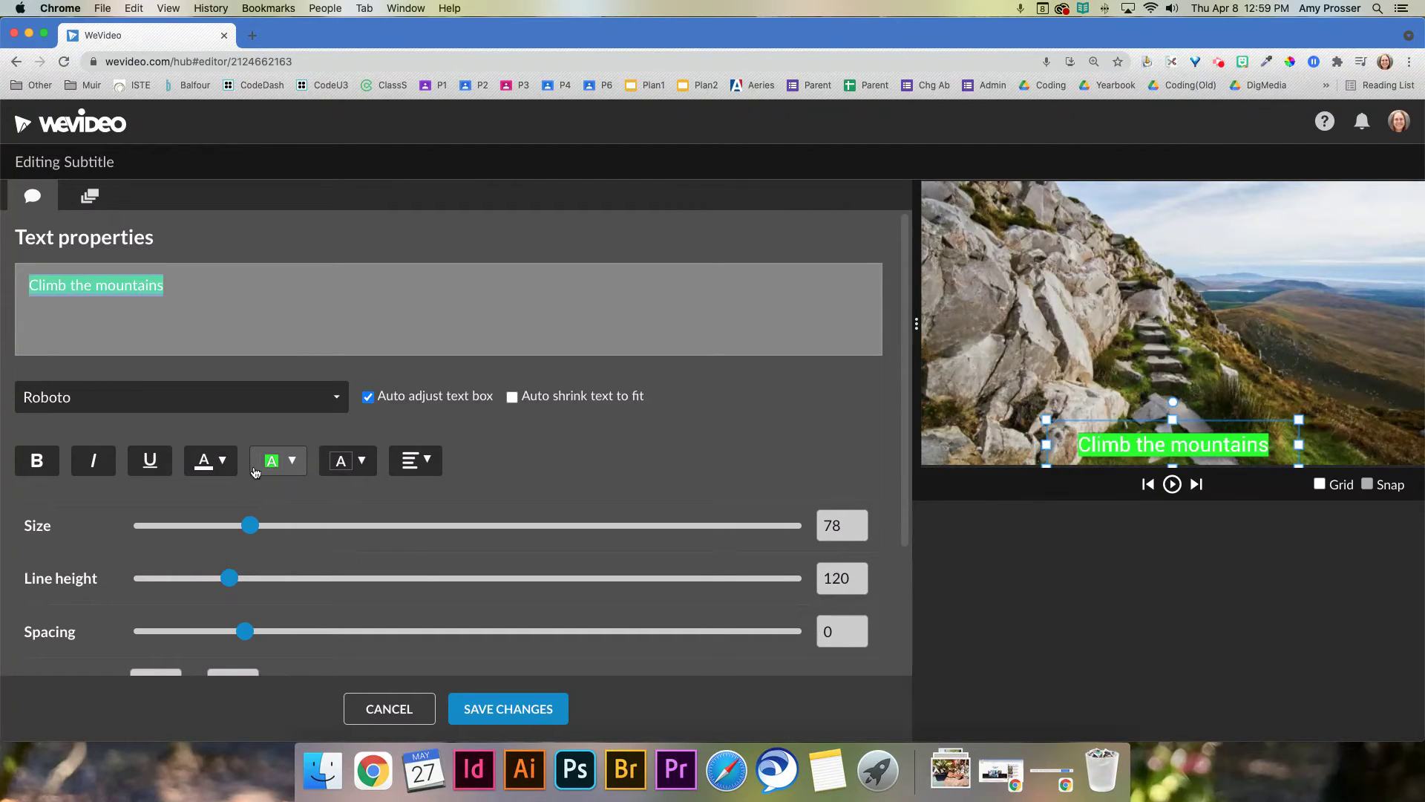
pyautogui.click(293, 464)
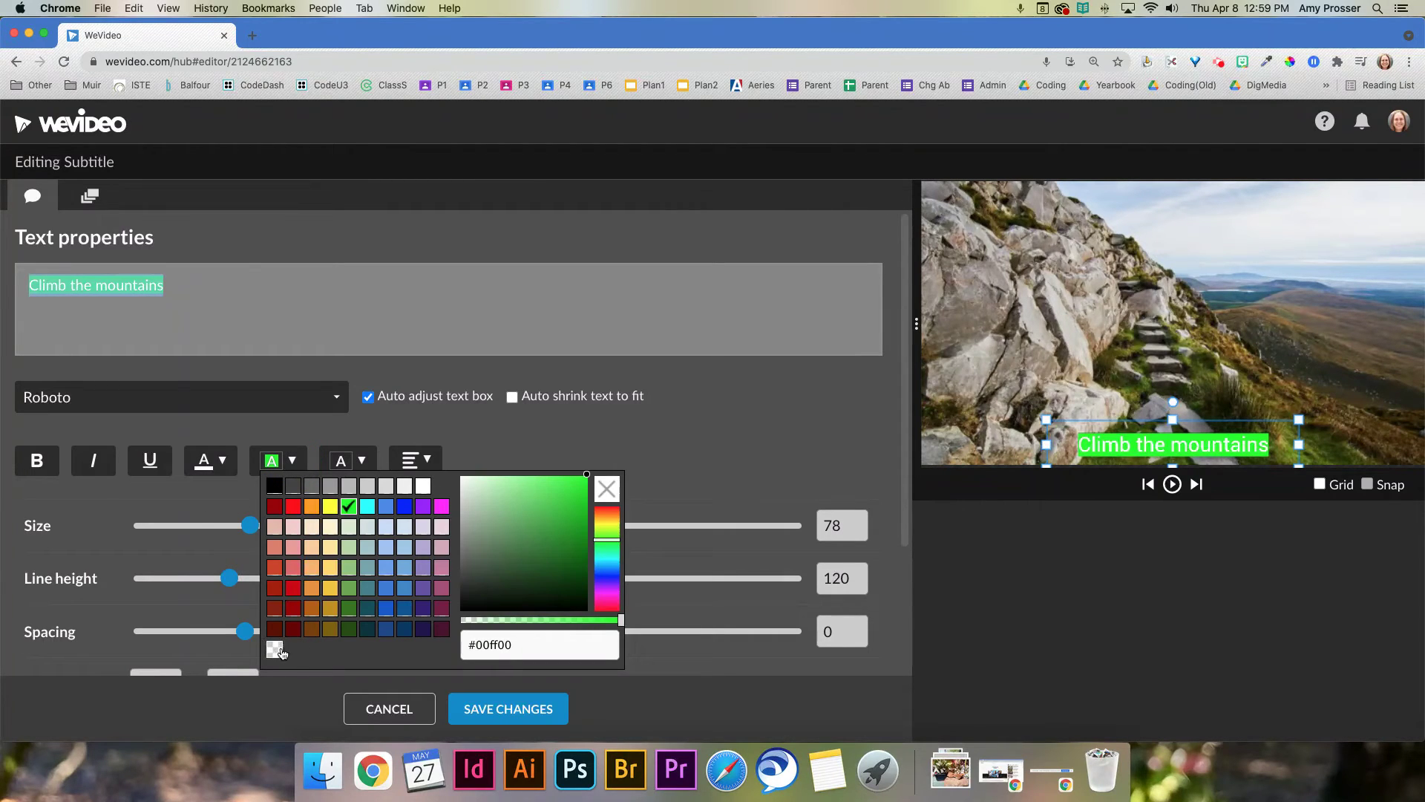
pyautogui.click(275, 649)
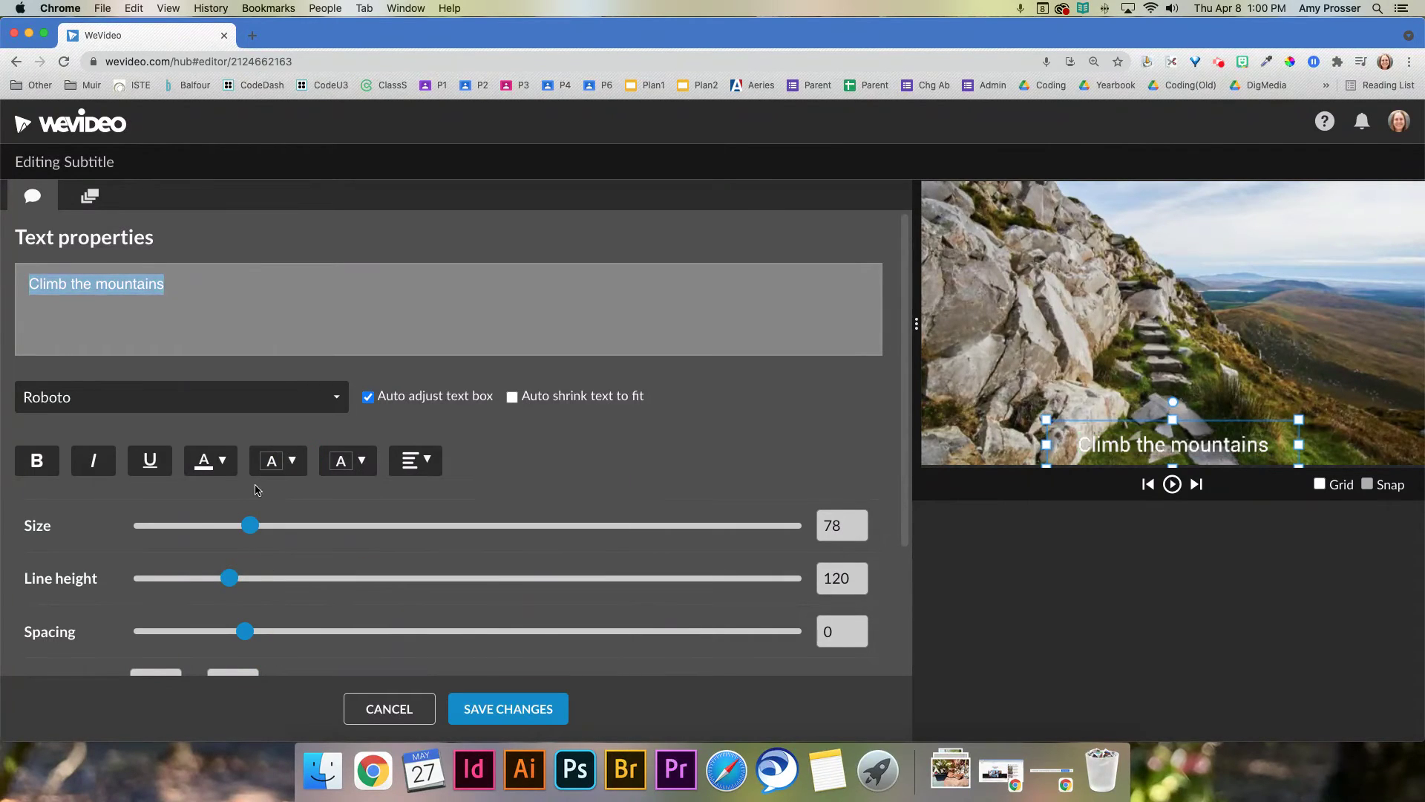
pyautogui.click(217, 450)
pyautogui.click(285, 512)
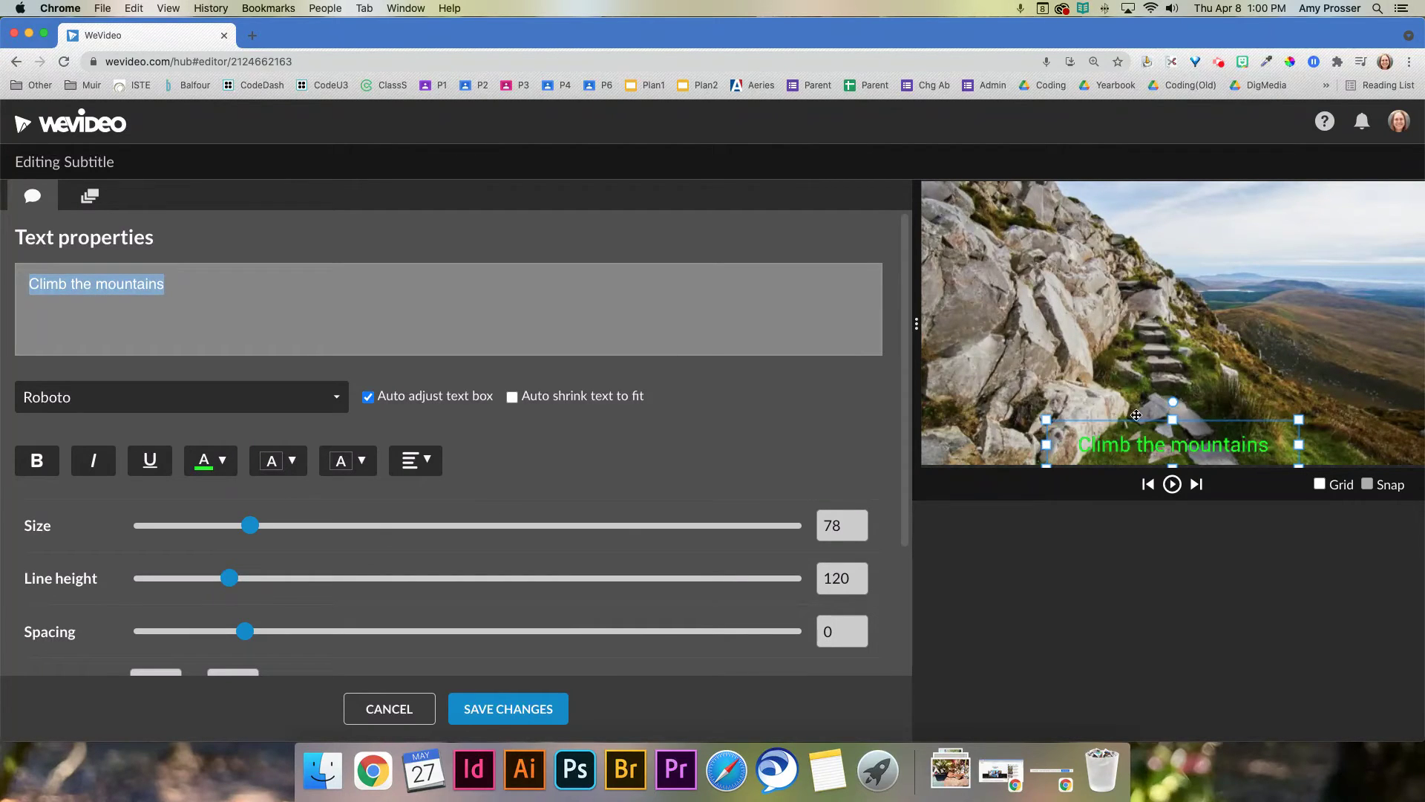
# Give the subtitle a white highlight with black text
pyautogui.click(272, 466)
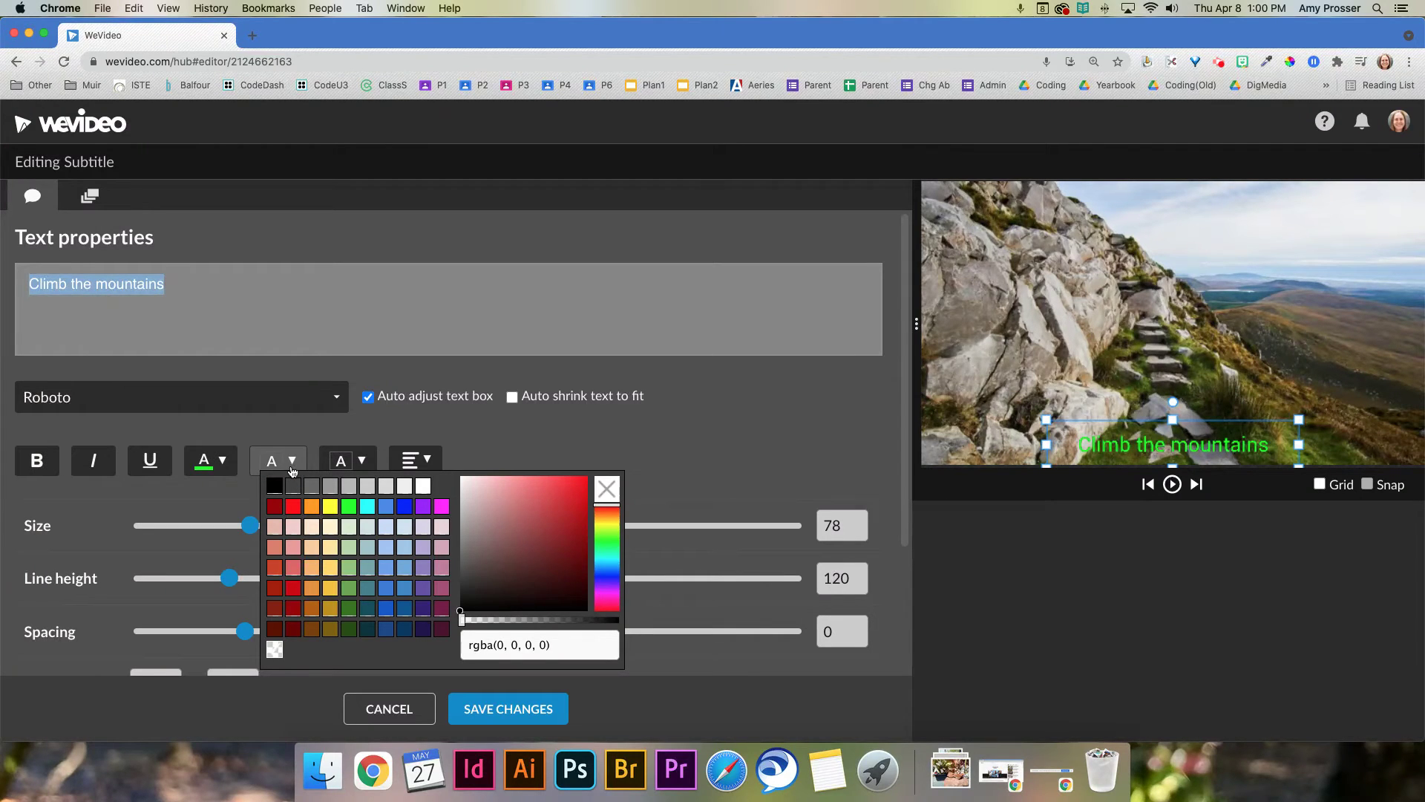
pyautogui.click(425, 487)
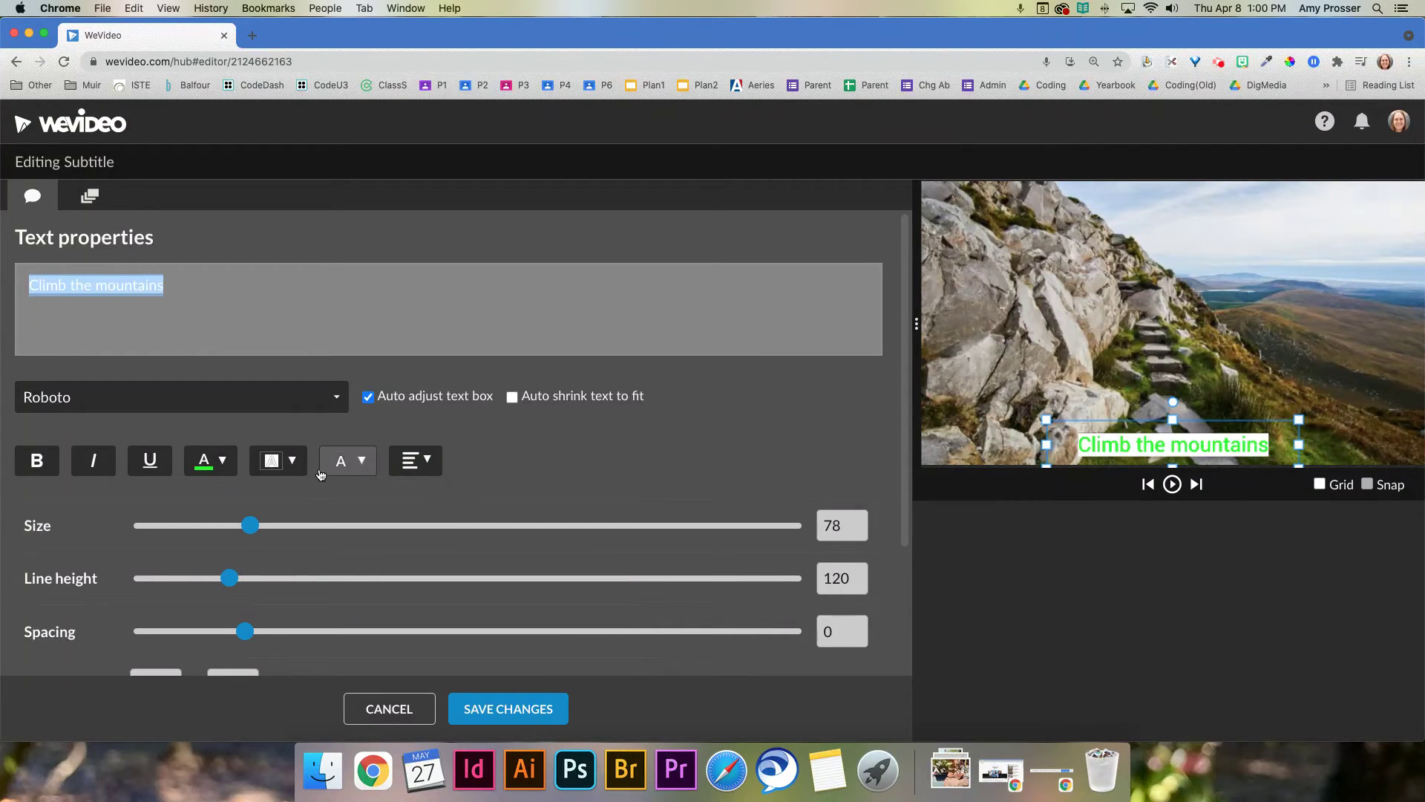
pyautogui.click(204, 462)
pyautogui.click(211, 486)
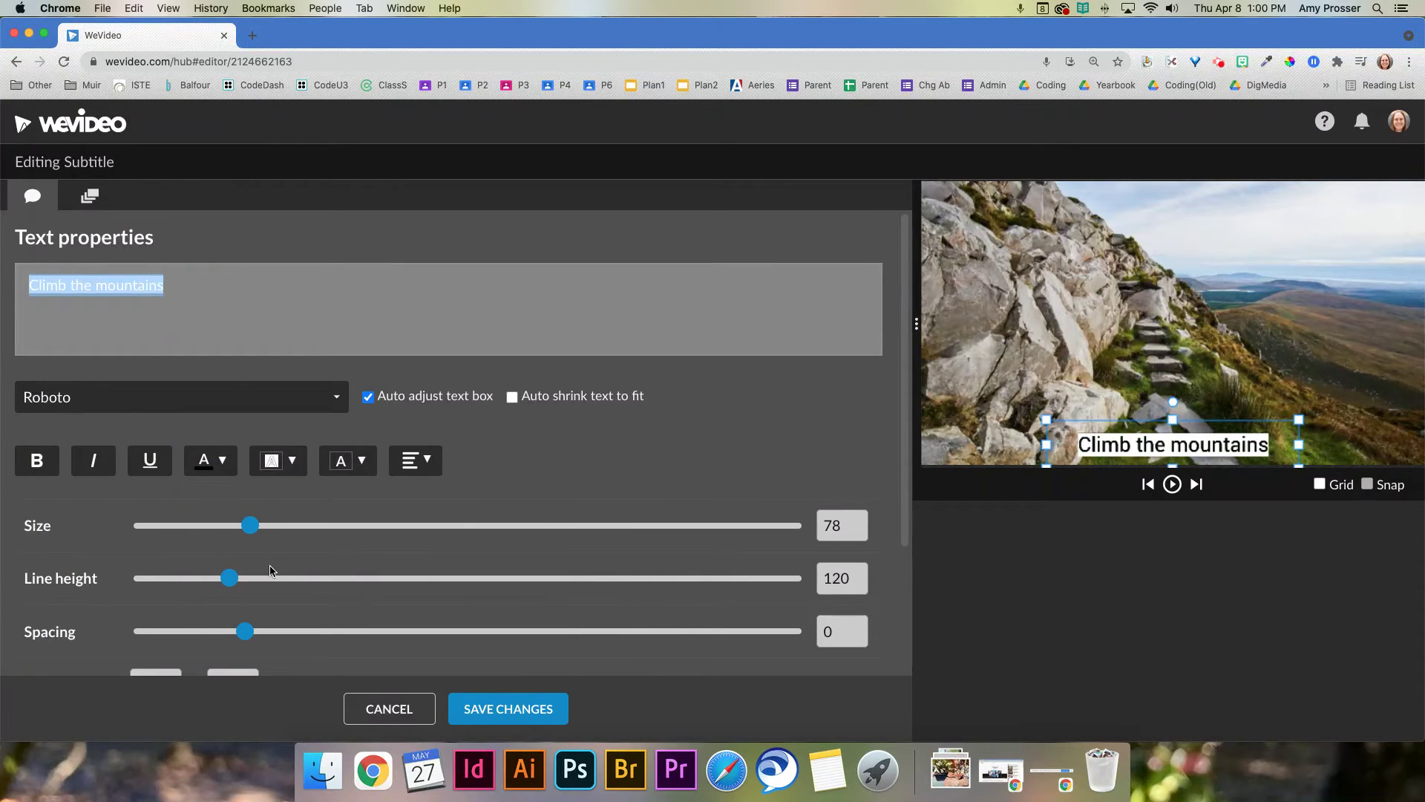
pyautogui.scroll(-3, 332, 652)
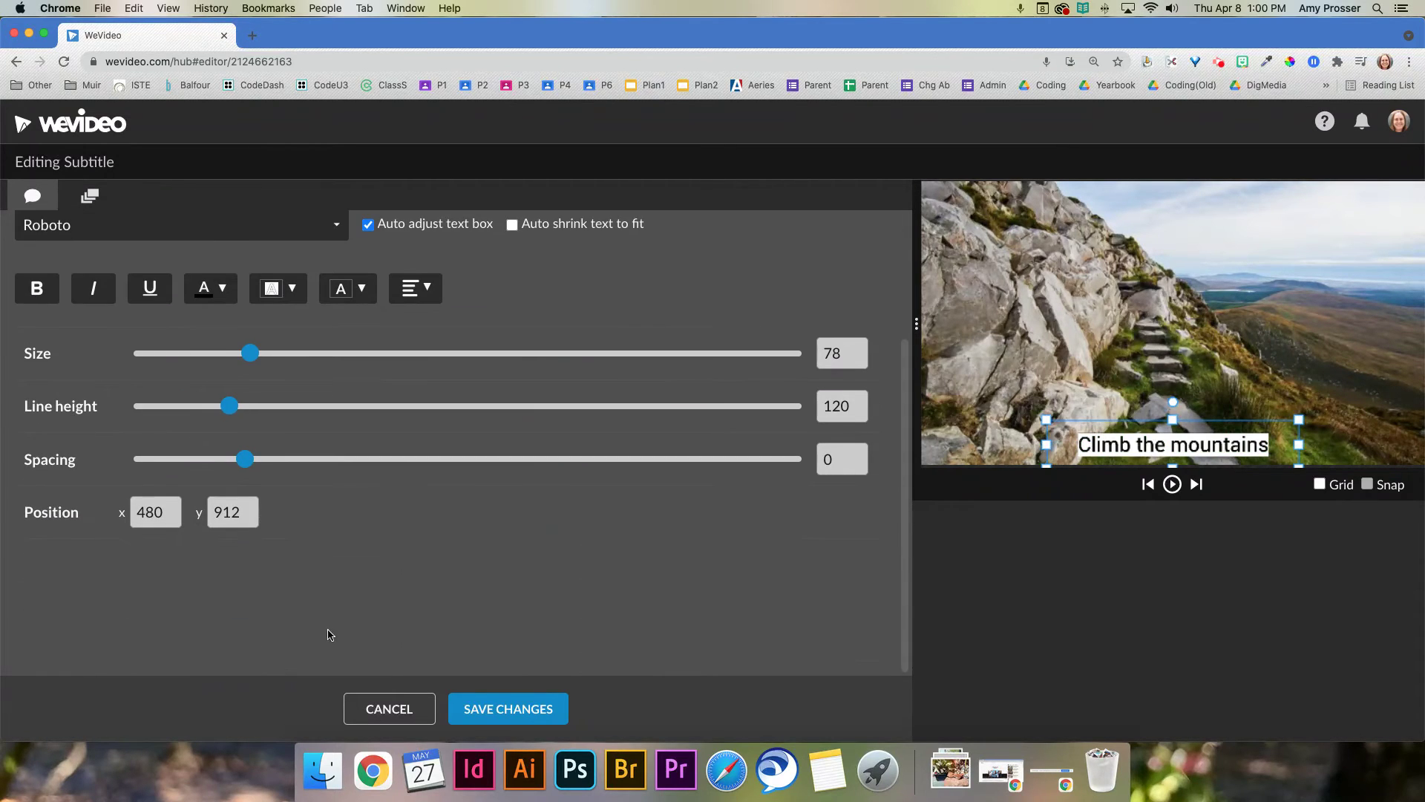
# Save the subtitle edits and select the Climb the mountains clip for copying
pyautogui.click(479, 707)
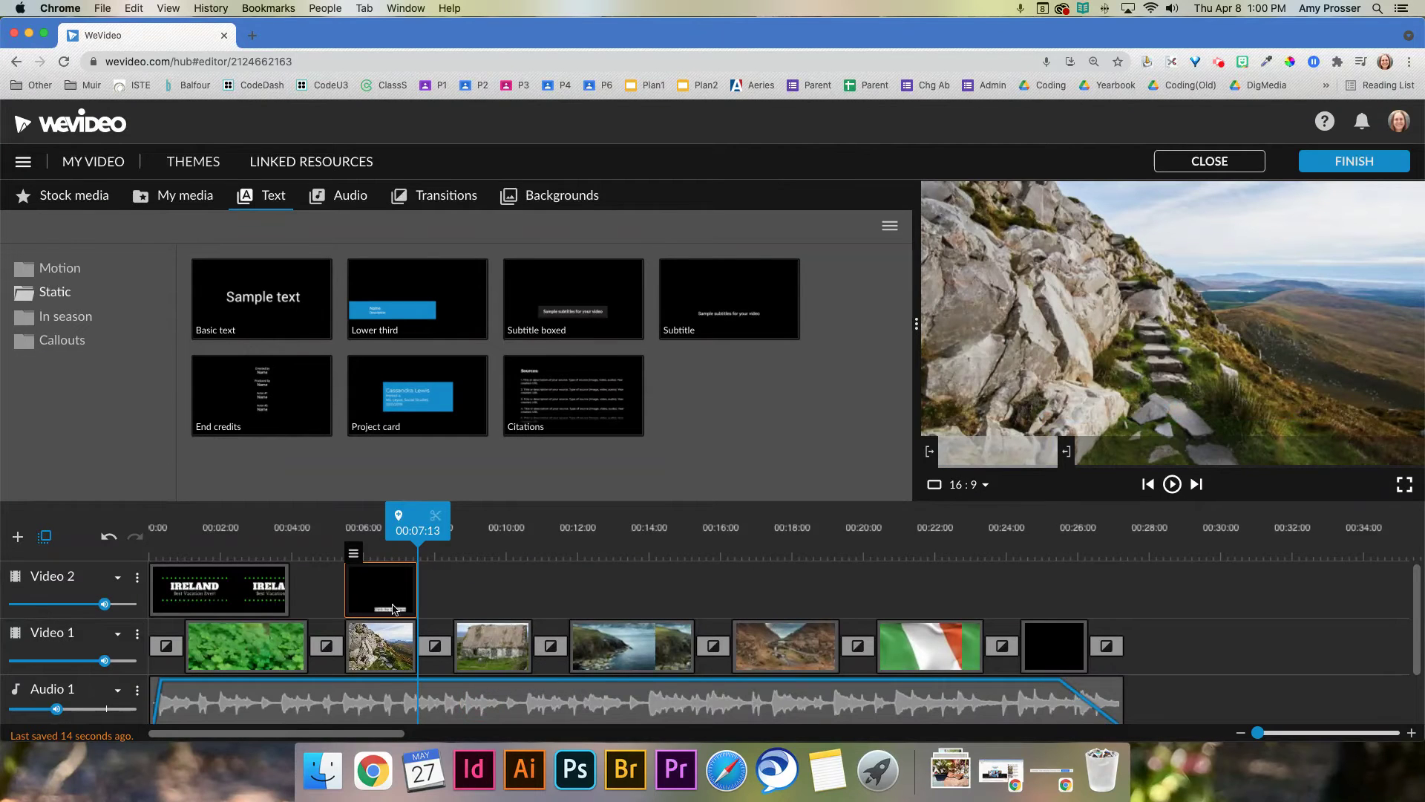
pyautogui.click(360, 605)
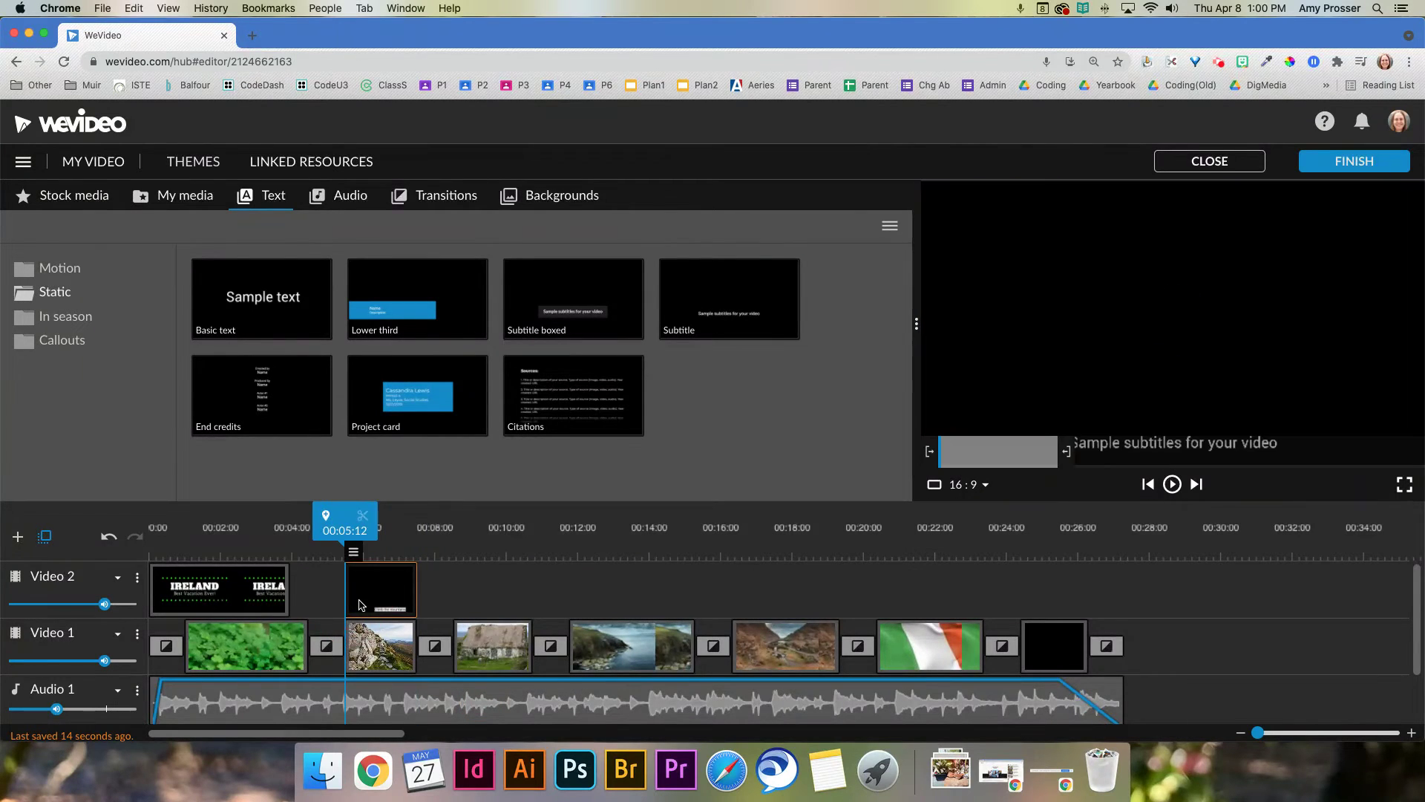
pyautogui.click(404, 603)
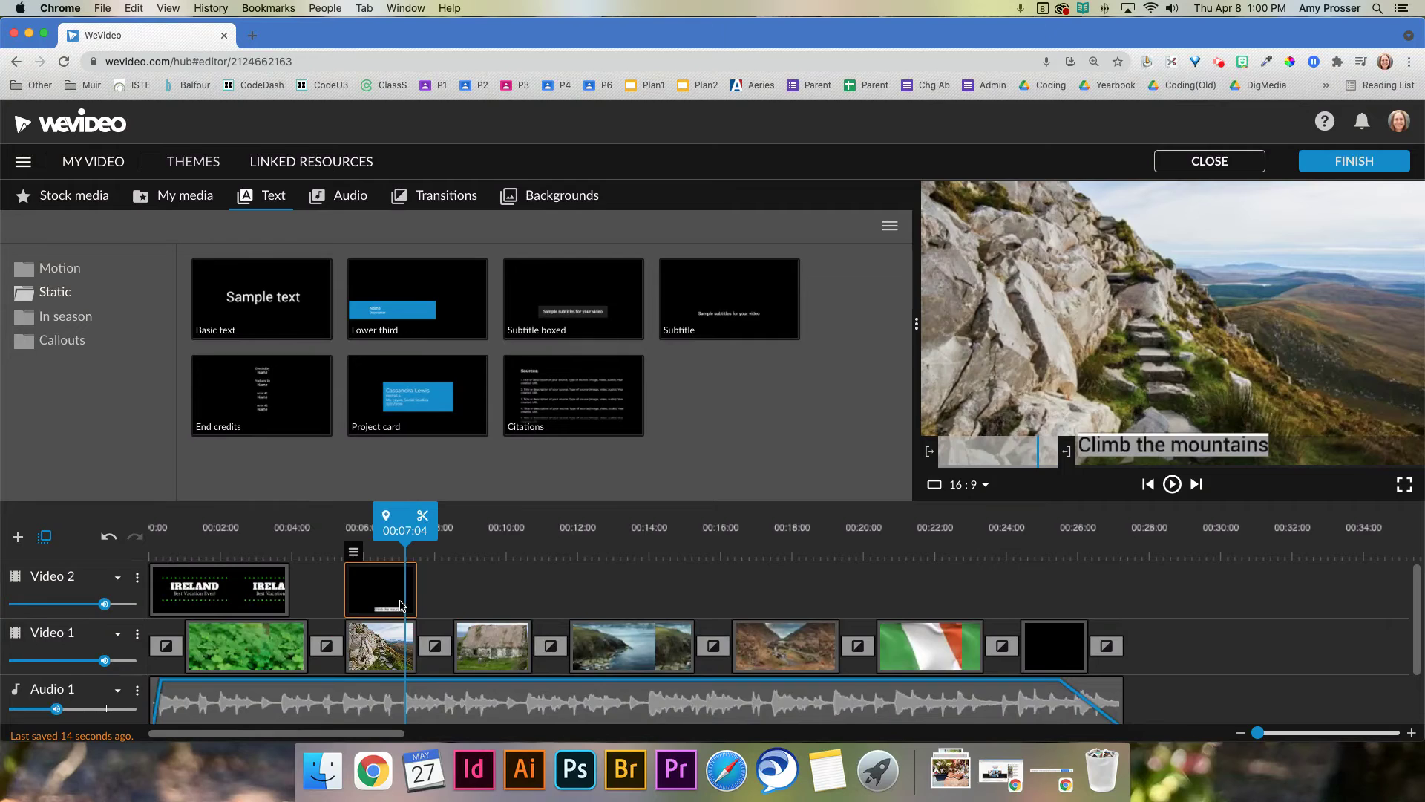
pyautogui.press('super+v')
pyautogui.click(855, 508)
# Paste a copy of the subtitle and place it above the cottage image
pyautogui.moveTo(401, 549); pyautogui.dragTo(1196, 513)
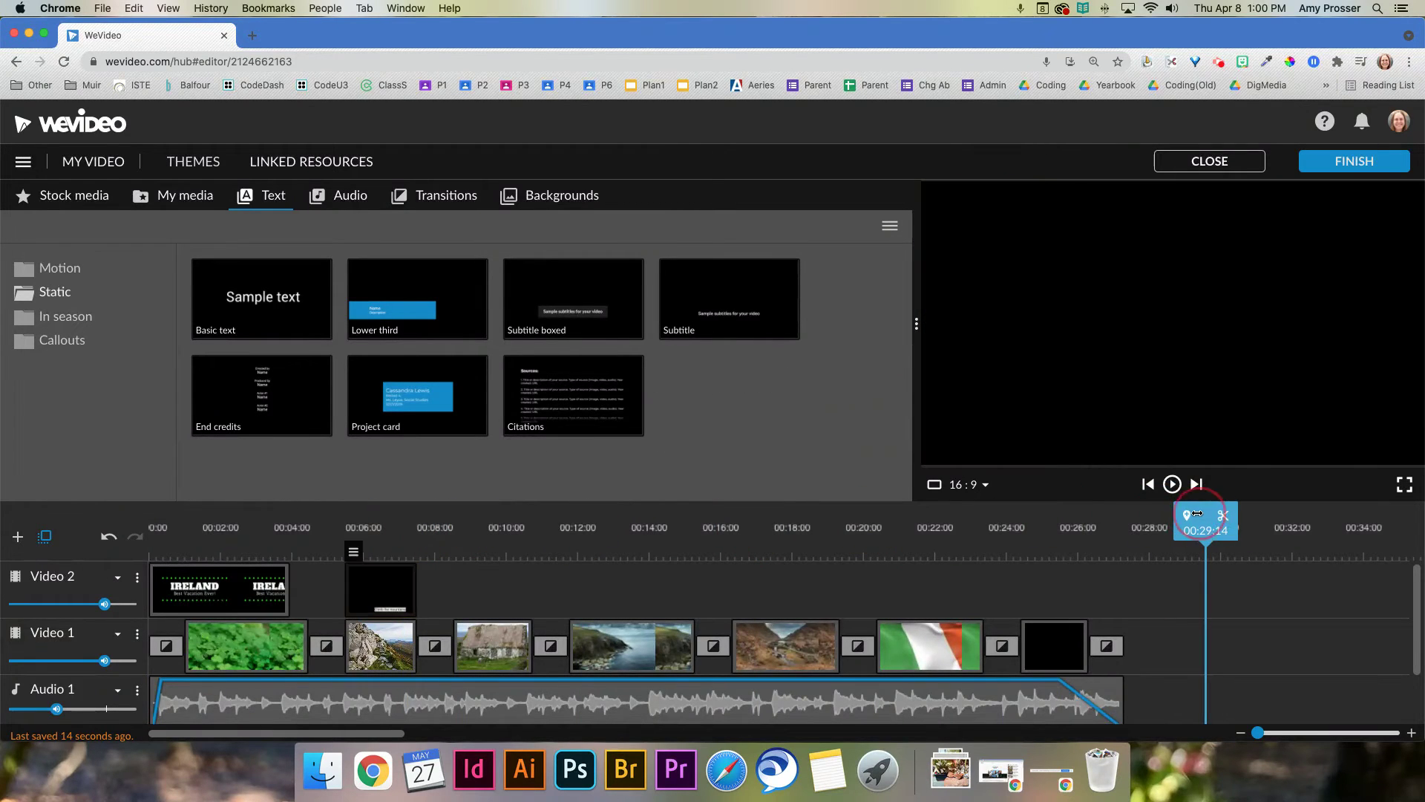
pyautogui.press('super+v')
pyautogui.moveTo(1247, 575); pyautogui.dragTo(495, 577)
pyautogui.press('super+v')
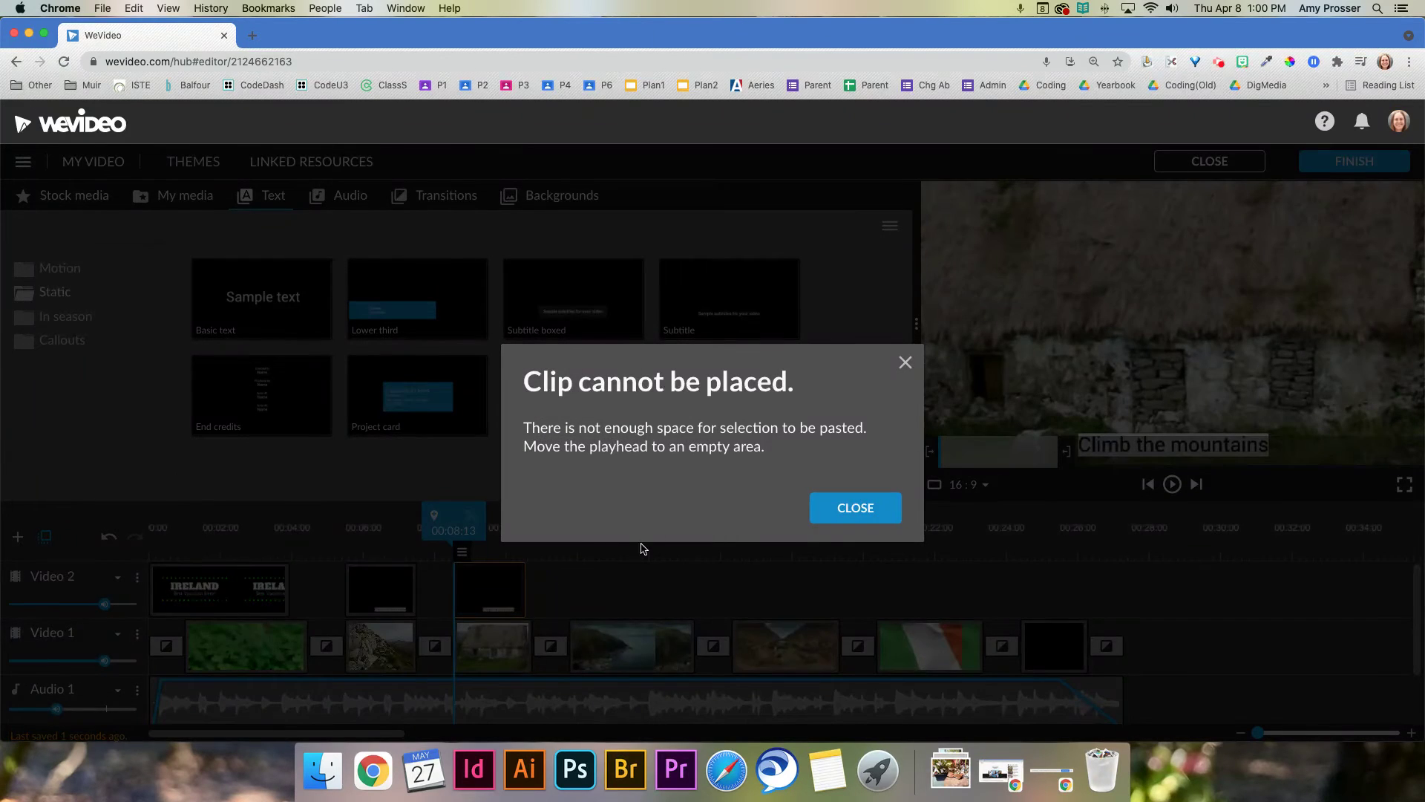
pyautogui.click(855, 507)
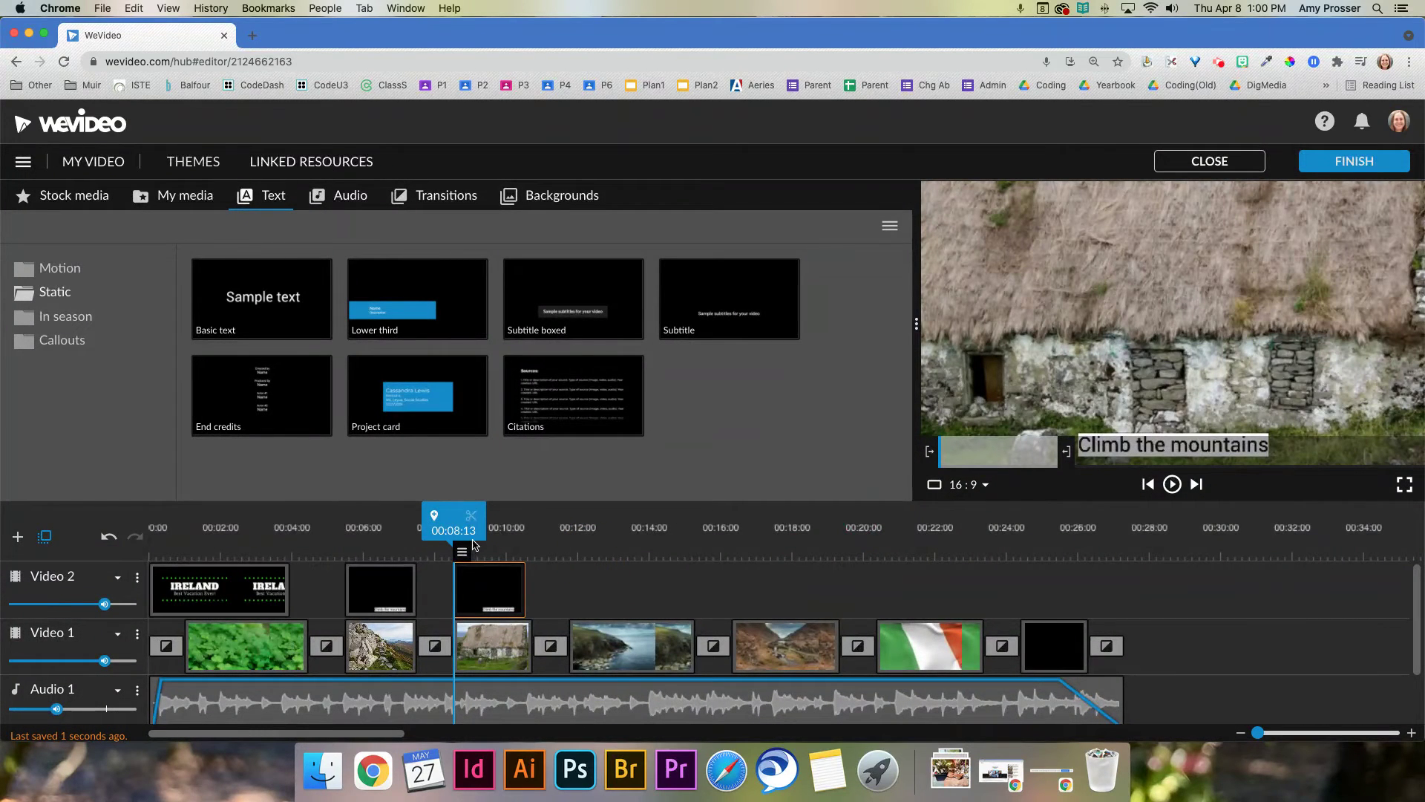
# Paste subtitle copies above the cliffs and bridge images and stretch the cliffs one to fit
pyautogui.moveTo(473, 544); pyautogui.dragTo(732, 540)
pyautogui.press('super+v')
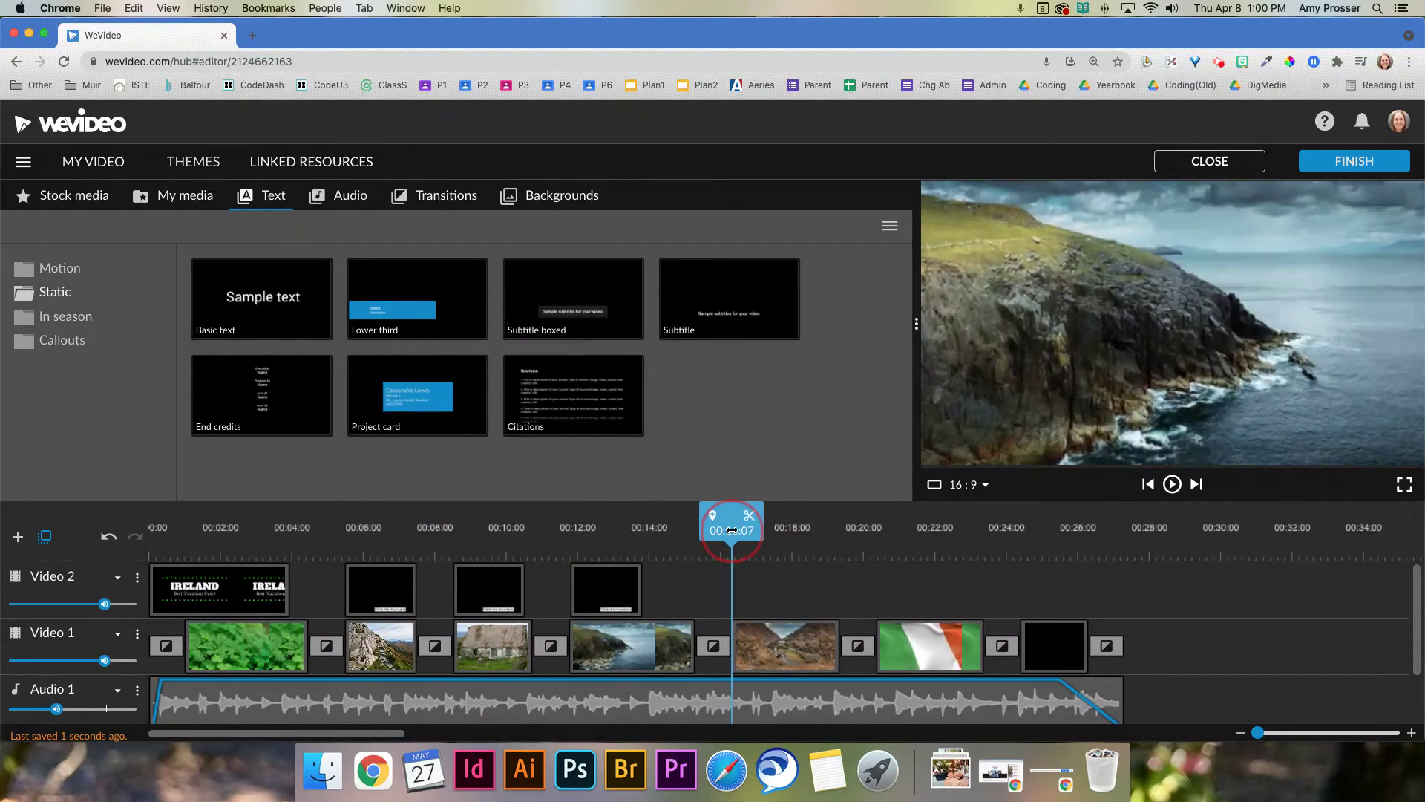
pyautogui.press('super+v')
pyautogui.click(518, 579)
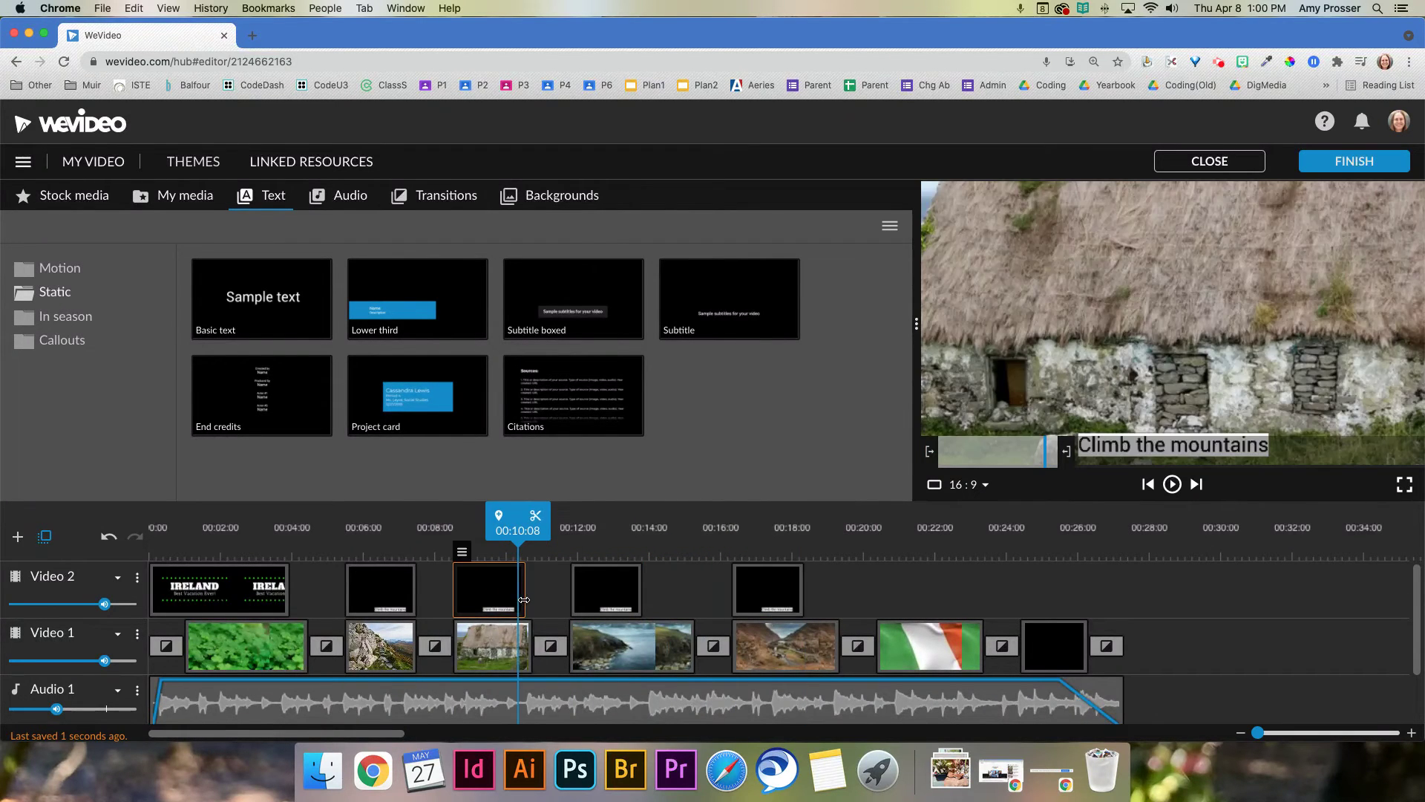
pyautogui.click(633, 590)
pyautogui.moveTo(638, 590); pyautogui.dragTo(694, 590)
# Stretch the bridge subtitle over its image and retype the cottage subtitle as 'View Old Houses'
pyautogui.click(785, 590)
pyautogui.moveTo(789, 583); pyautogui.dragTo(839, 591)
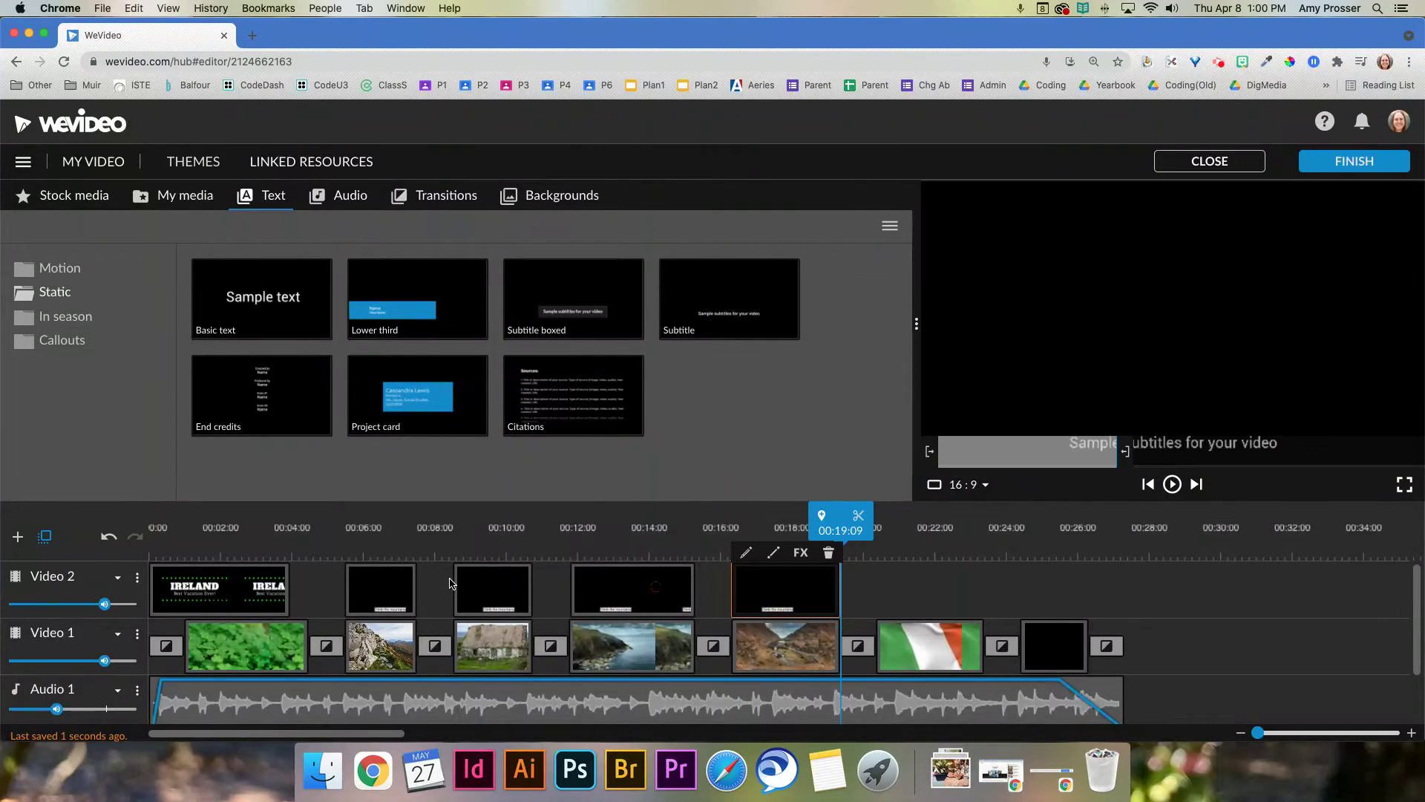
pyautogui.click(481, 594)
pyautogui.doubleClick(518, 599)
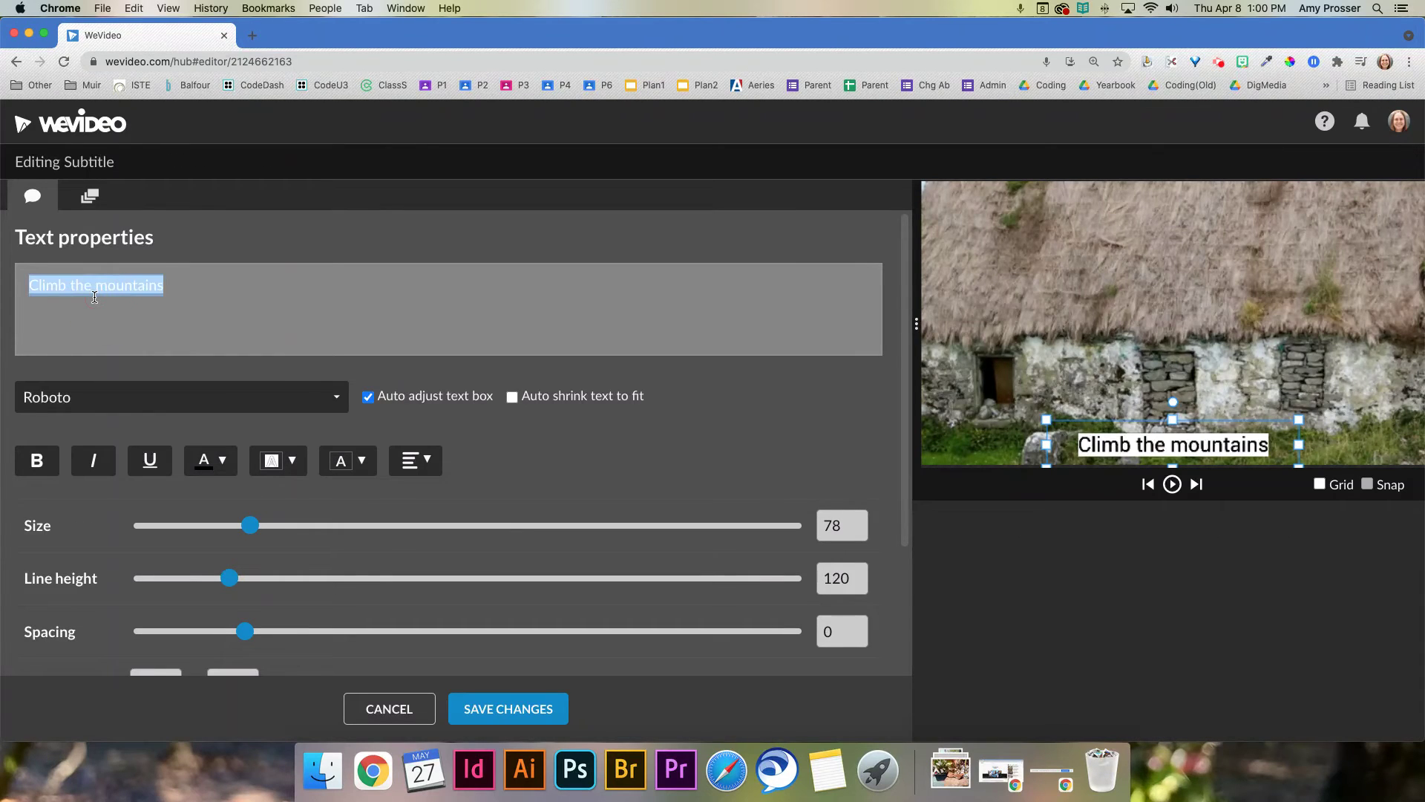
pyautogui.write('View')
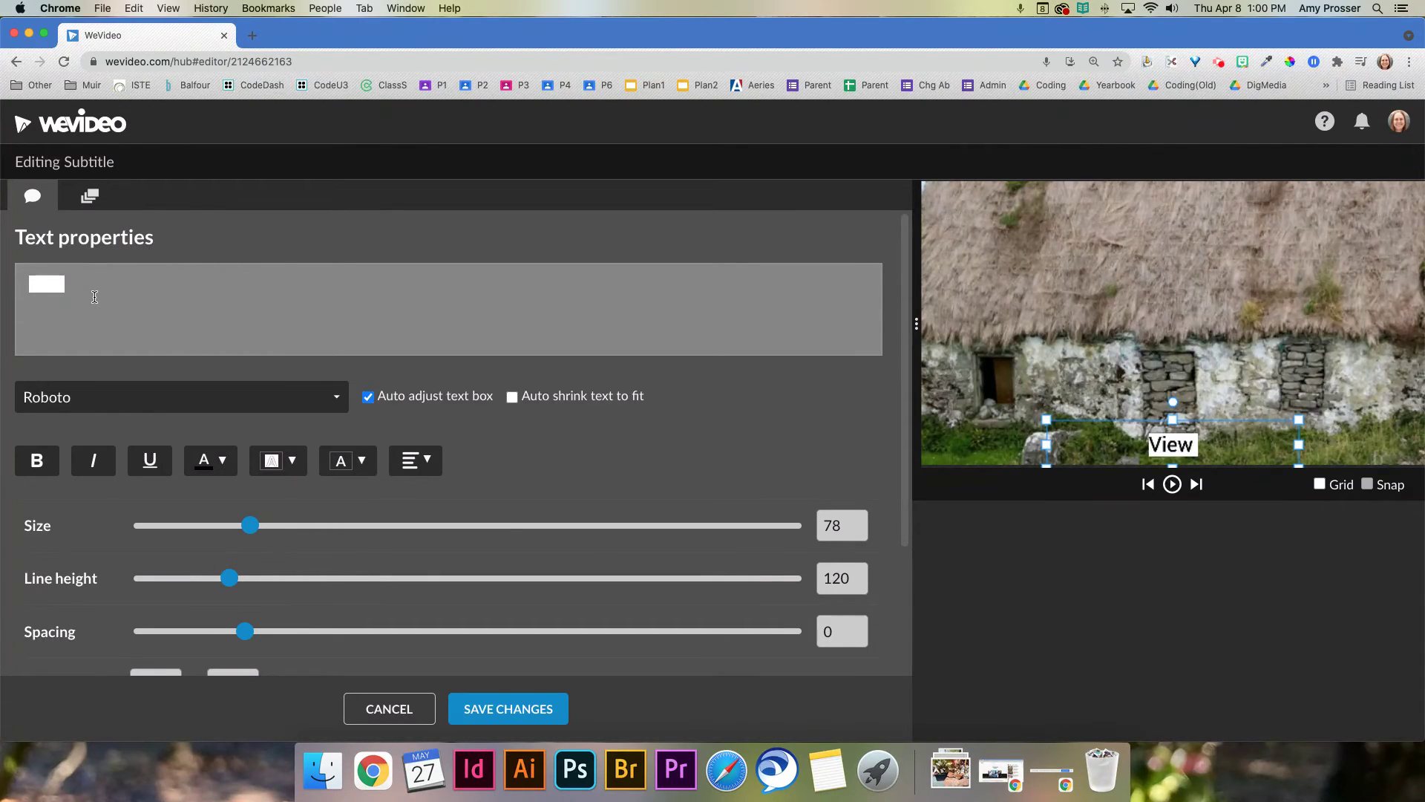
pyautogui.write(' Old')
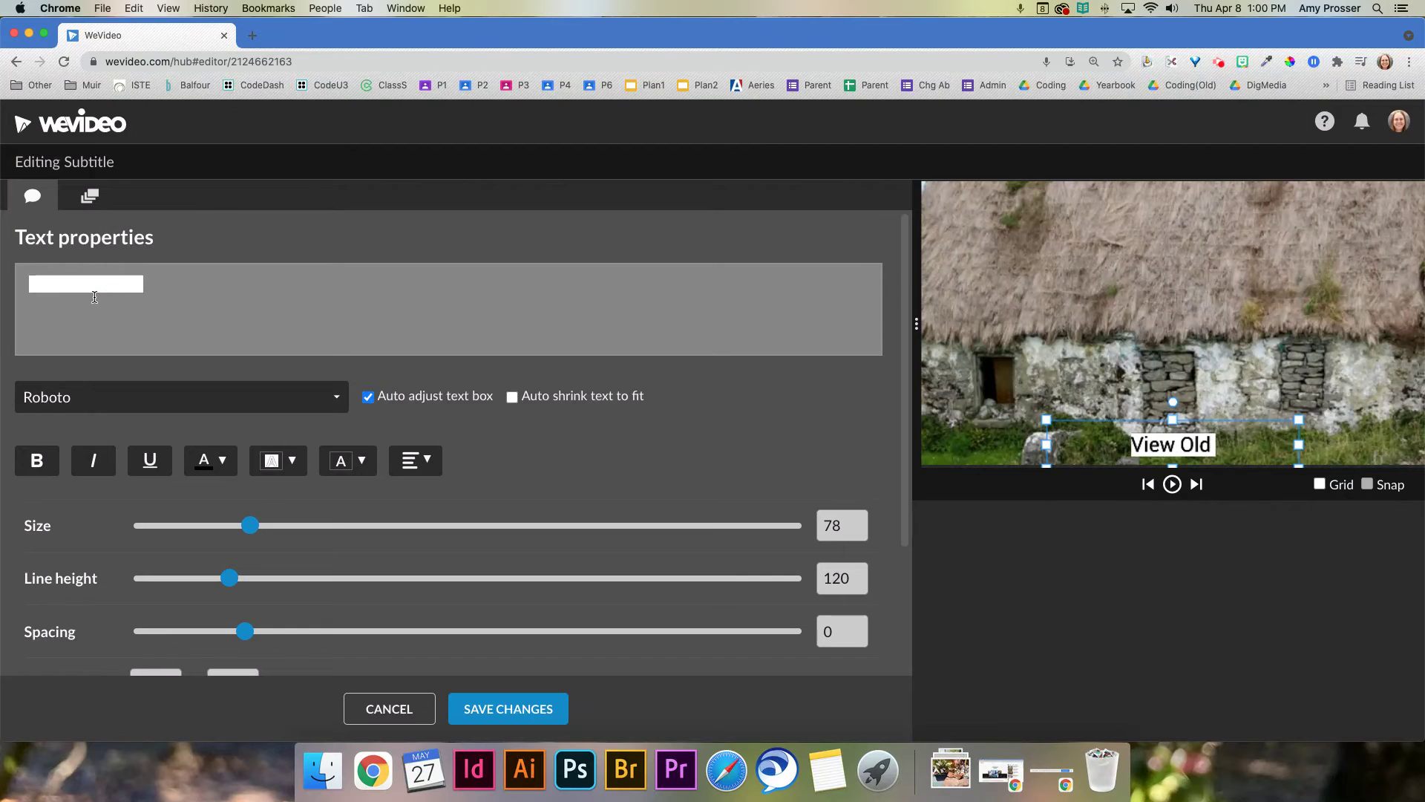
pyautogui.write(' Houses')
pyautogui.click(508, 709)
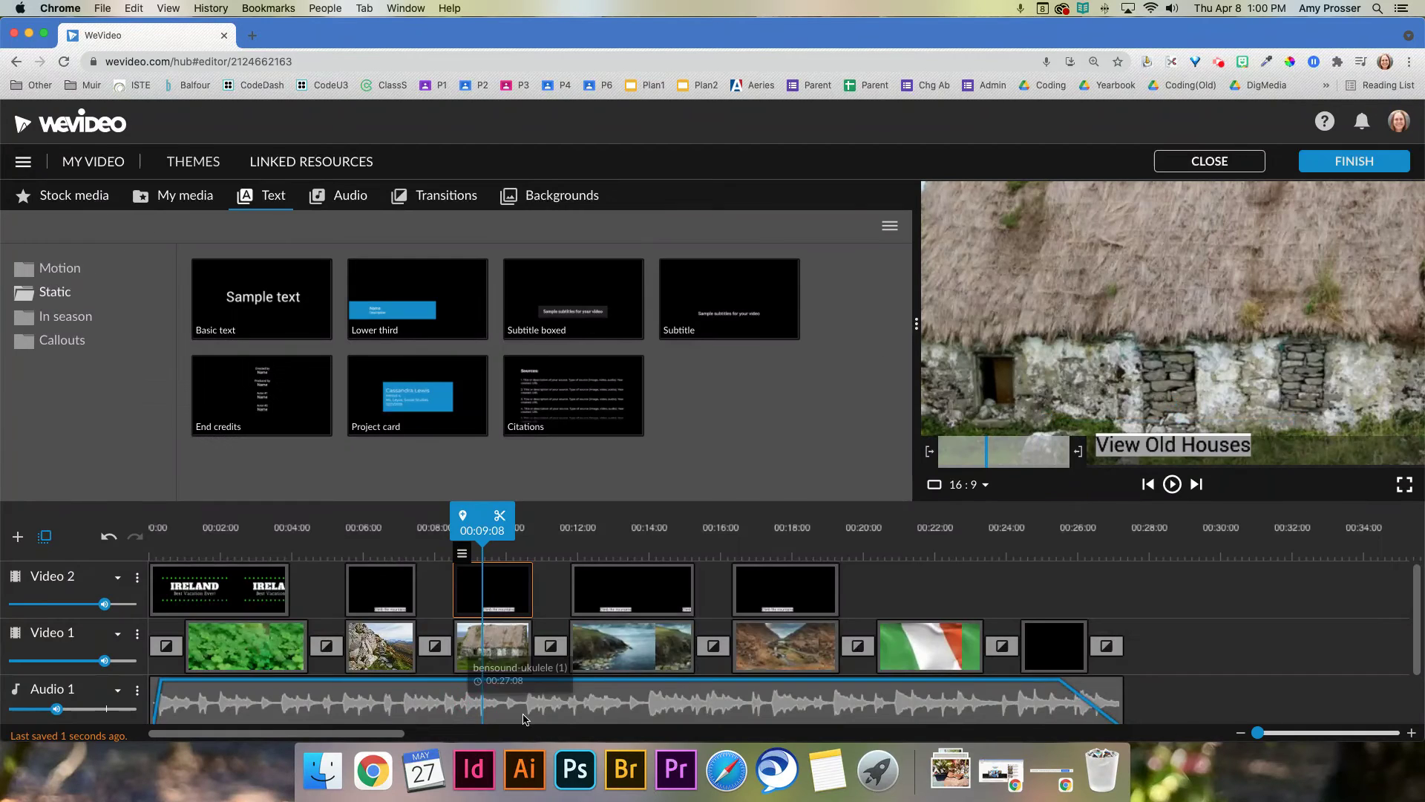
# Change the cliffs subtitle text to 'See Beautiful Cliffs' and save it
pyautogui.click(611, 638)
pyautogui.doubleClick(590, 577)
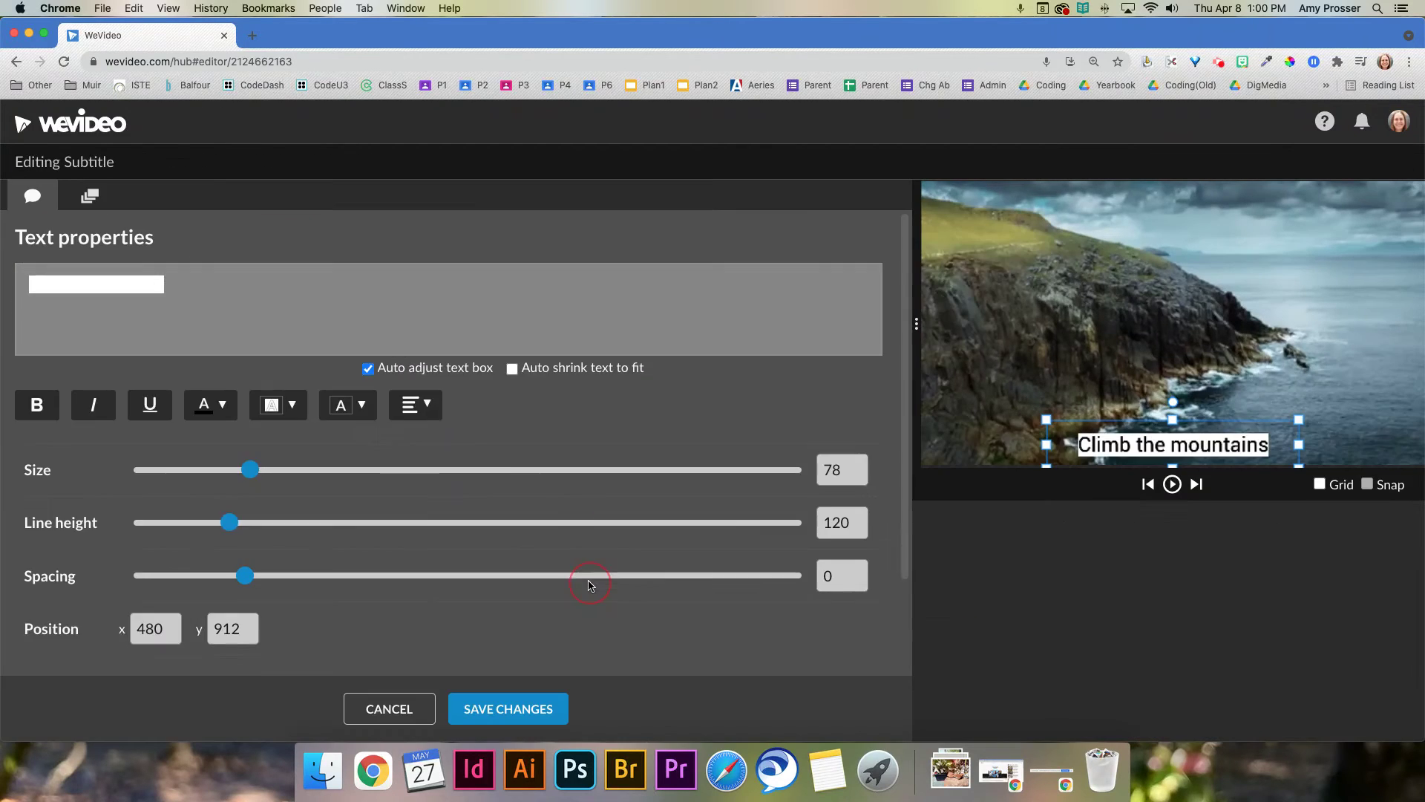
pyautogui.click(149, 325)
pyautogui.press('super+a')
pyautogui.write('Se')
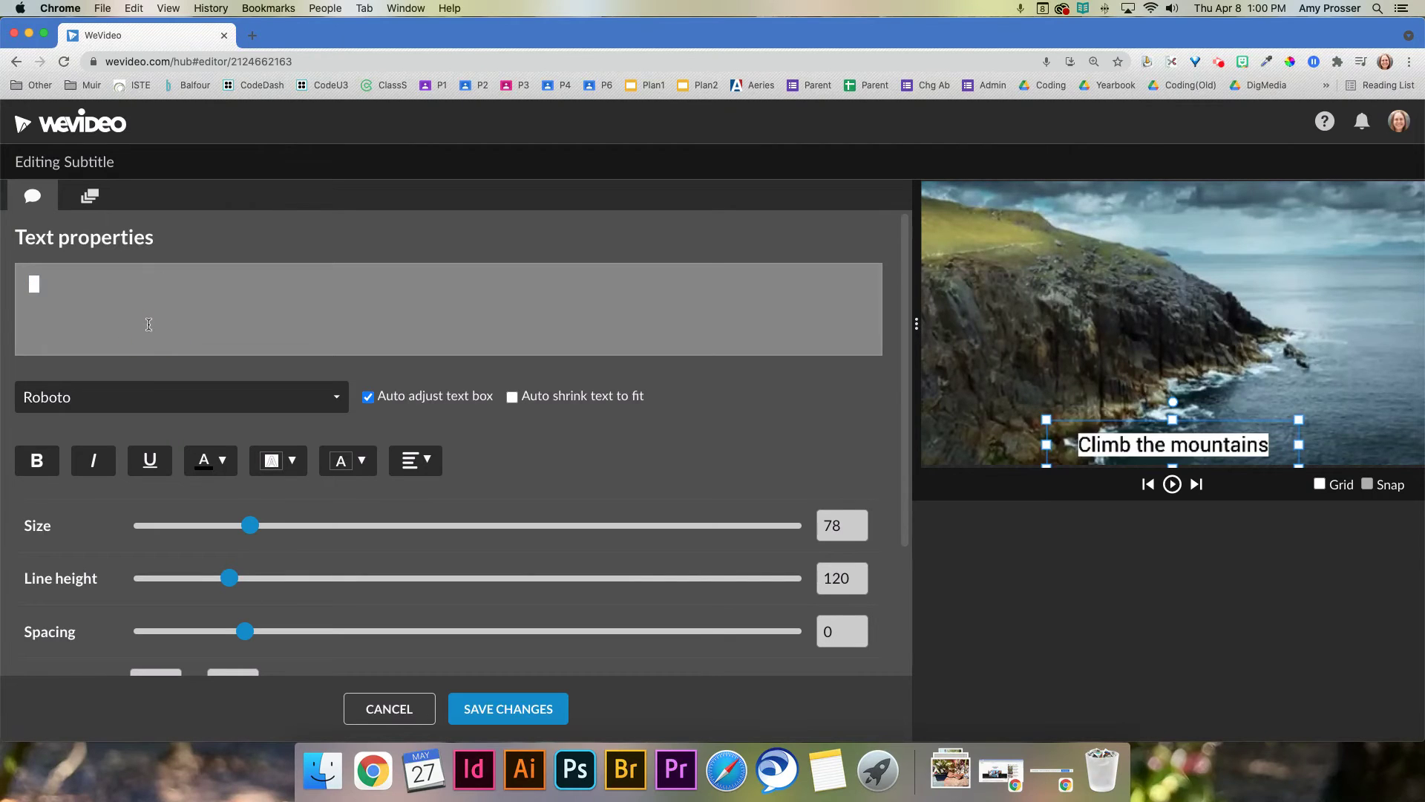
pyautogui.write('e B')
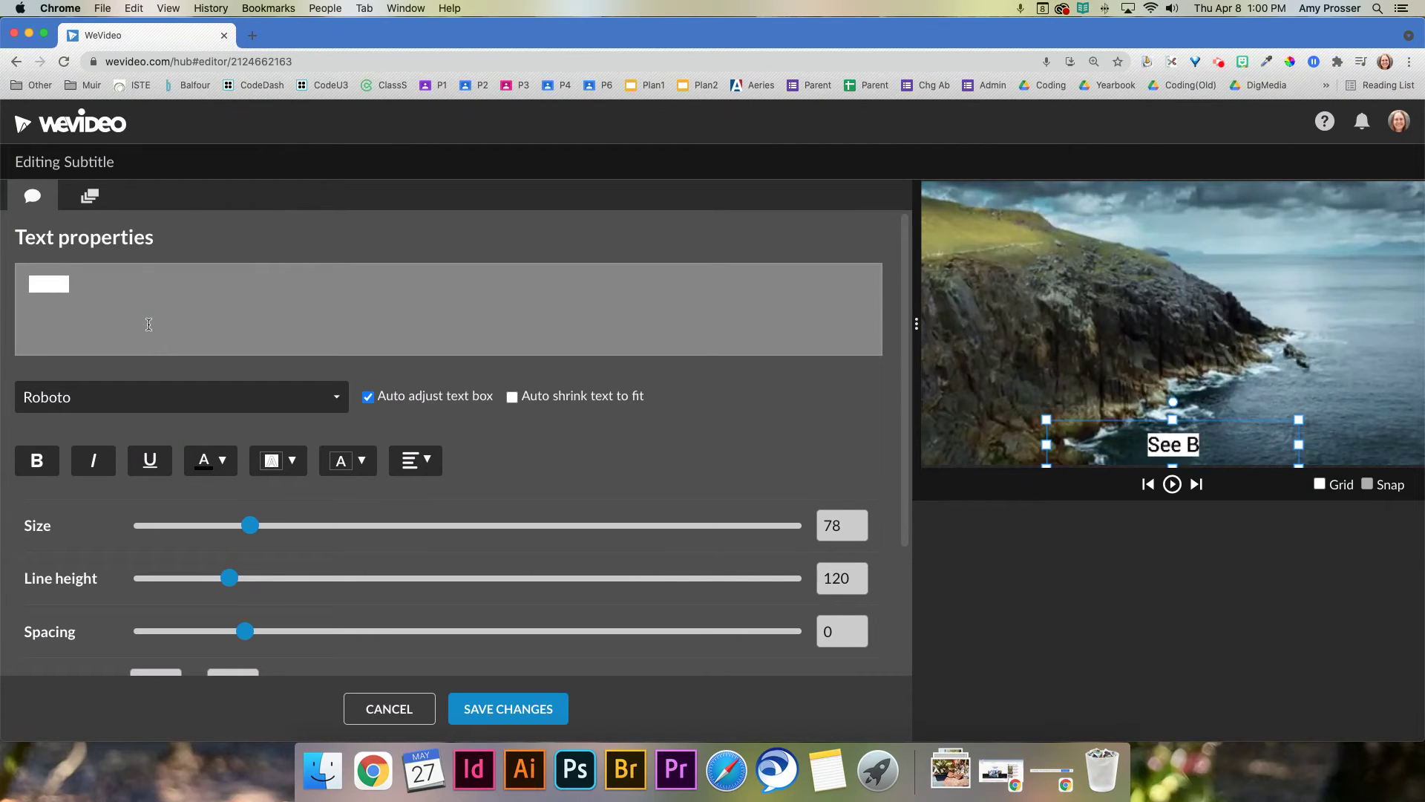
pyautogui.write('eautiful')
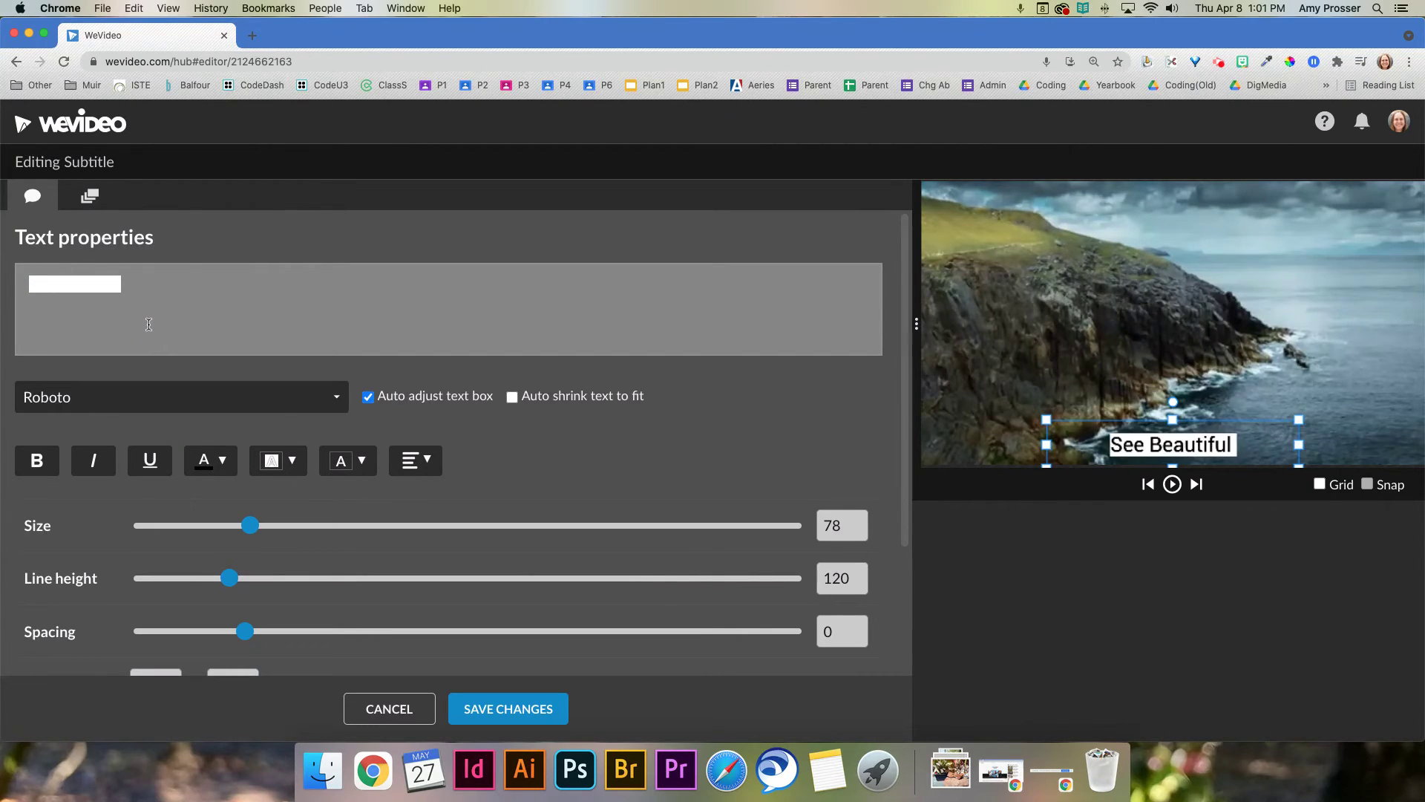
pyautogui.write(' Cliffs')
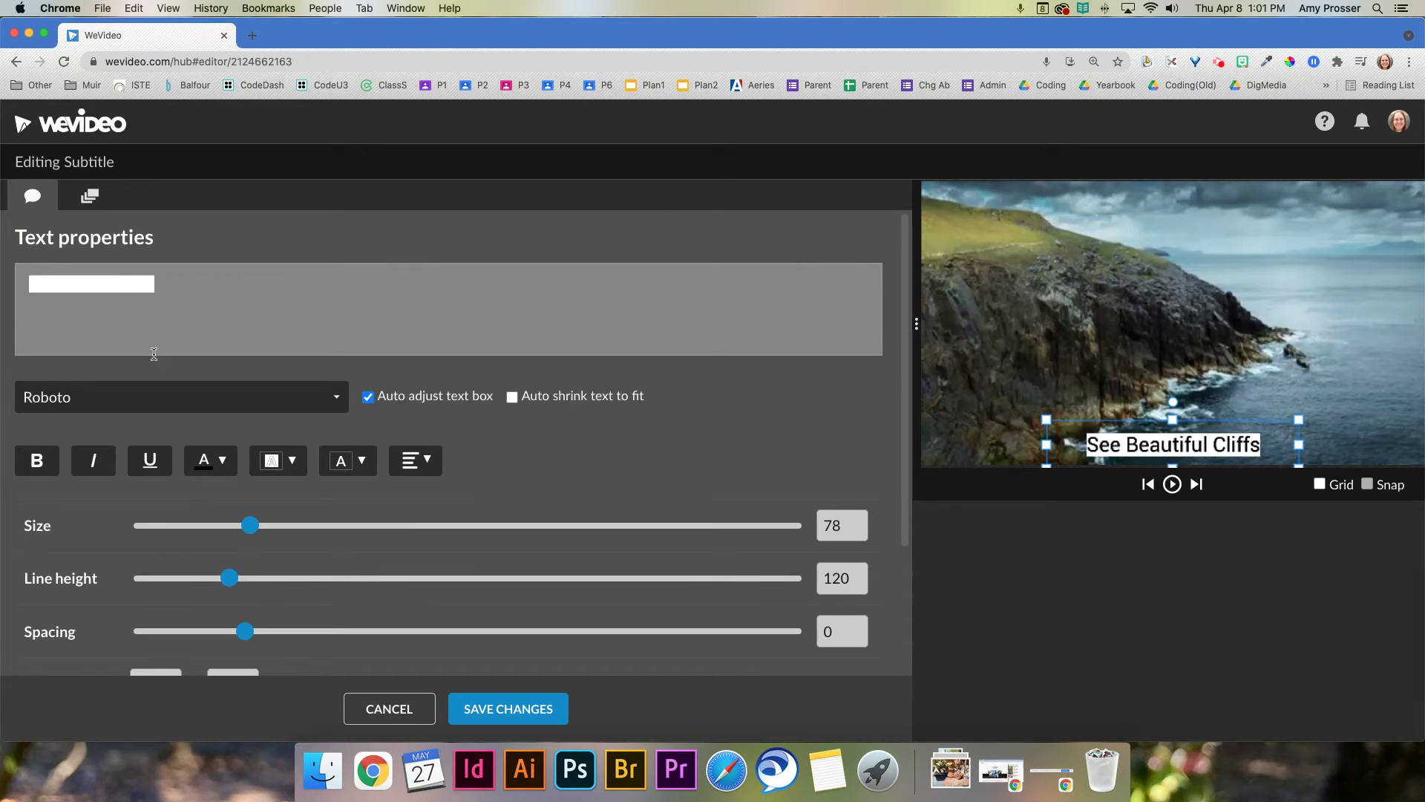
pyautogui.click(463, 700)
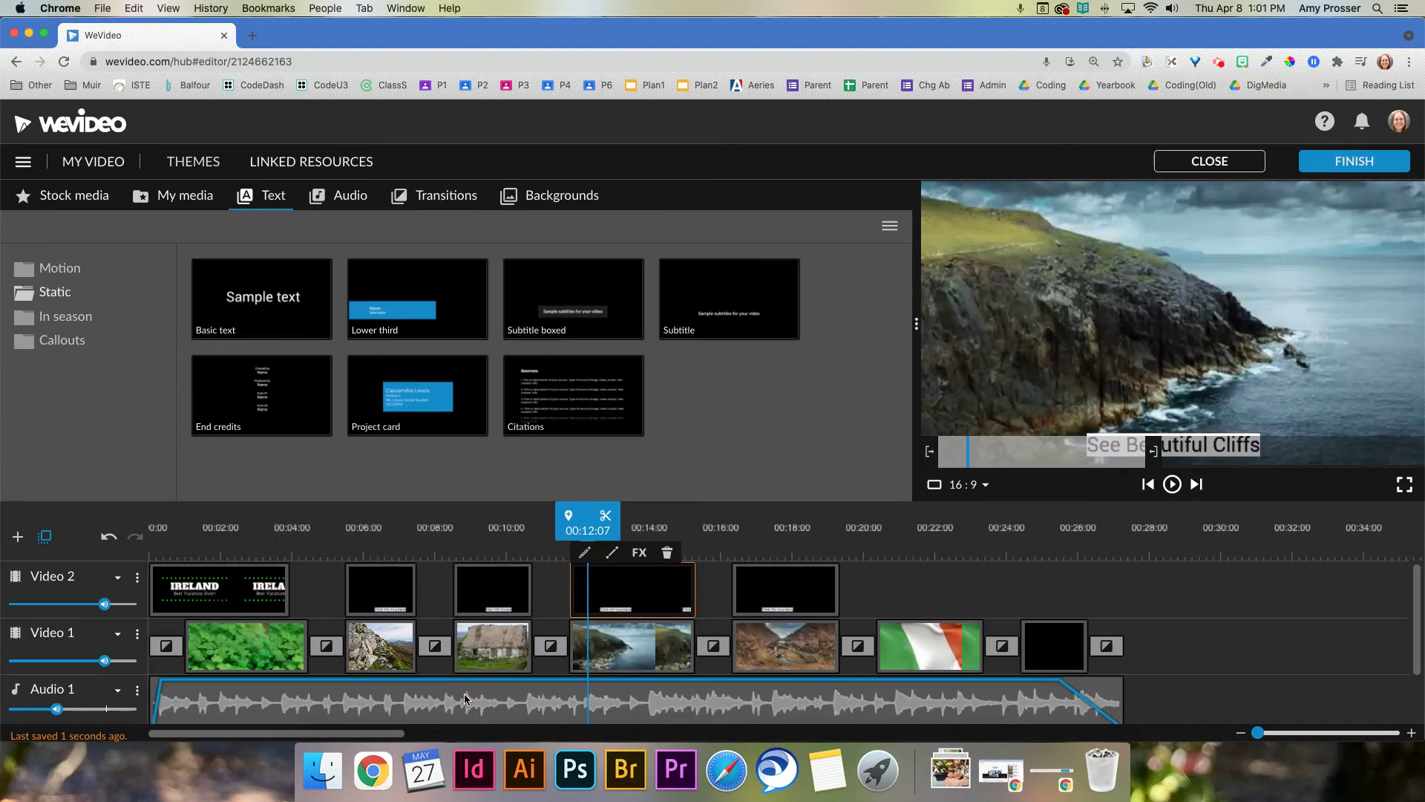
# Change the bridge subtitle text to 'Cross Old Bridges', save, and review from the mountain steps
pyautogui.click(769, 587)
pyautogui.doubleClick(752, 586)
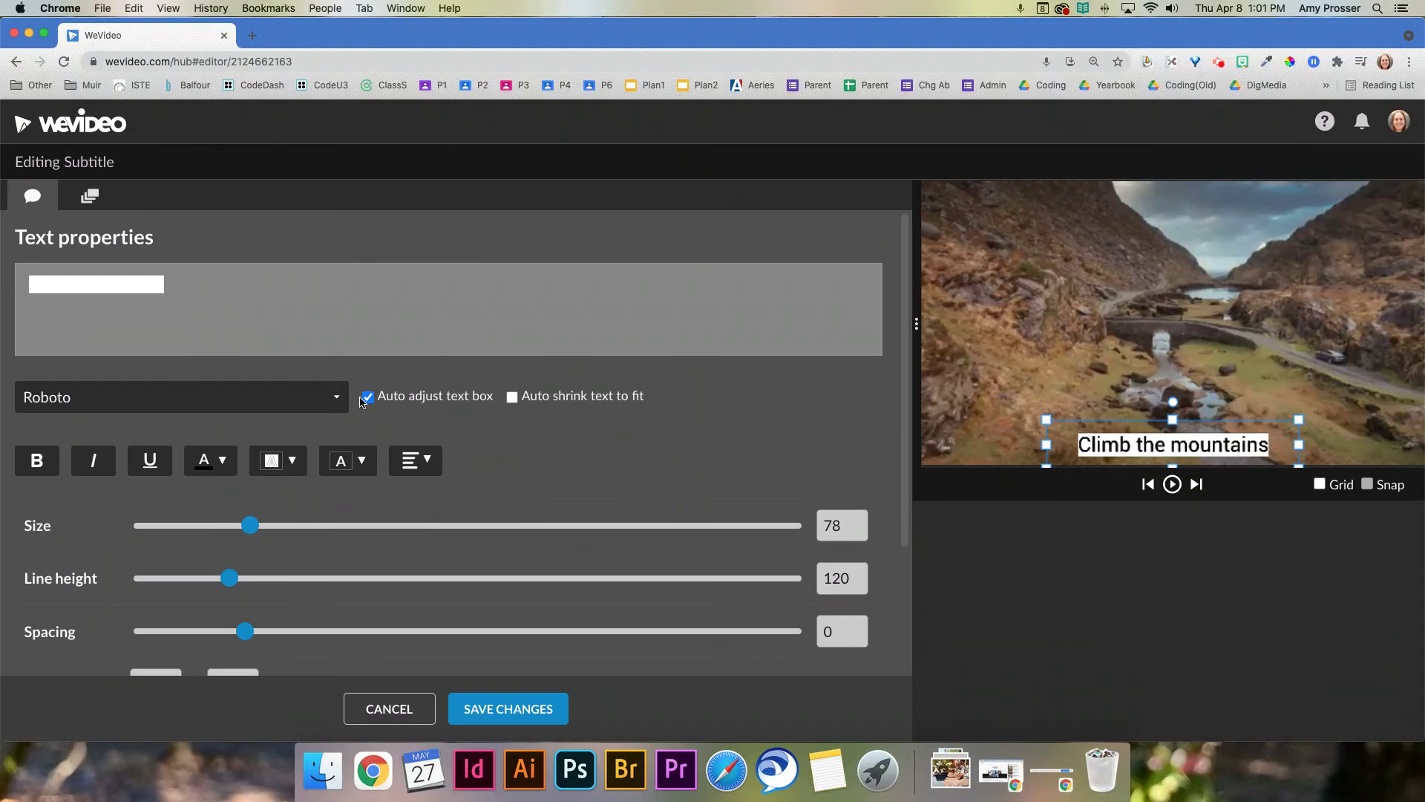
pyautogui.press('super+a')
pyautogui.write('Sees')
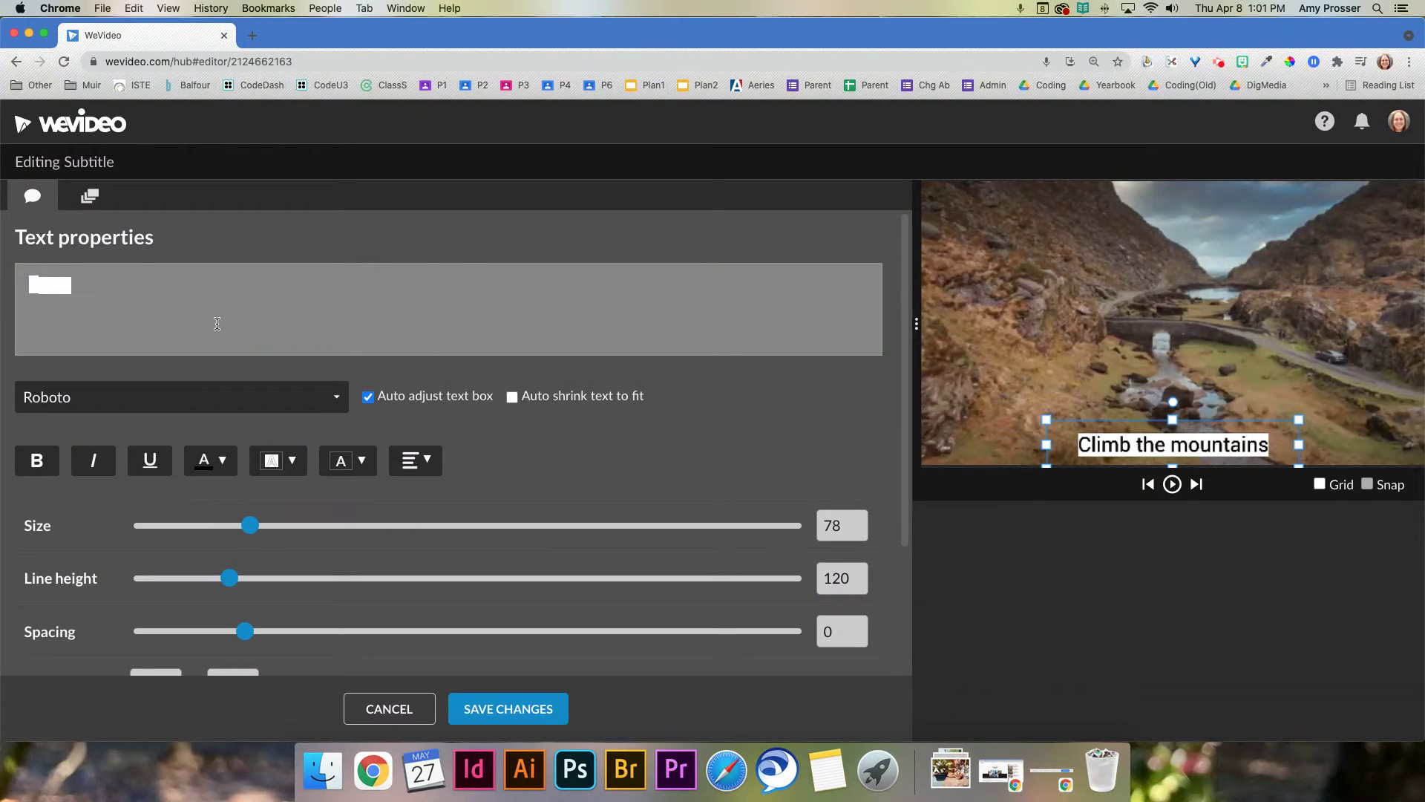
pyautogui.write('s Old B')
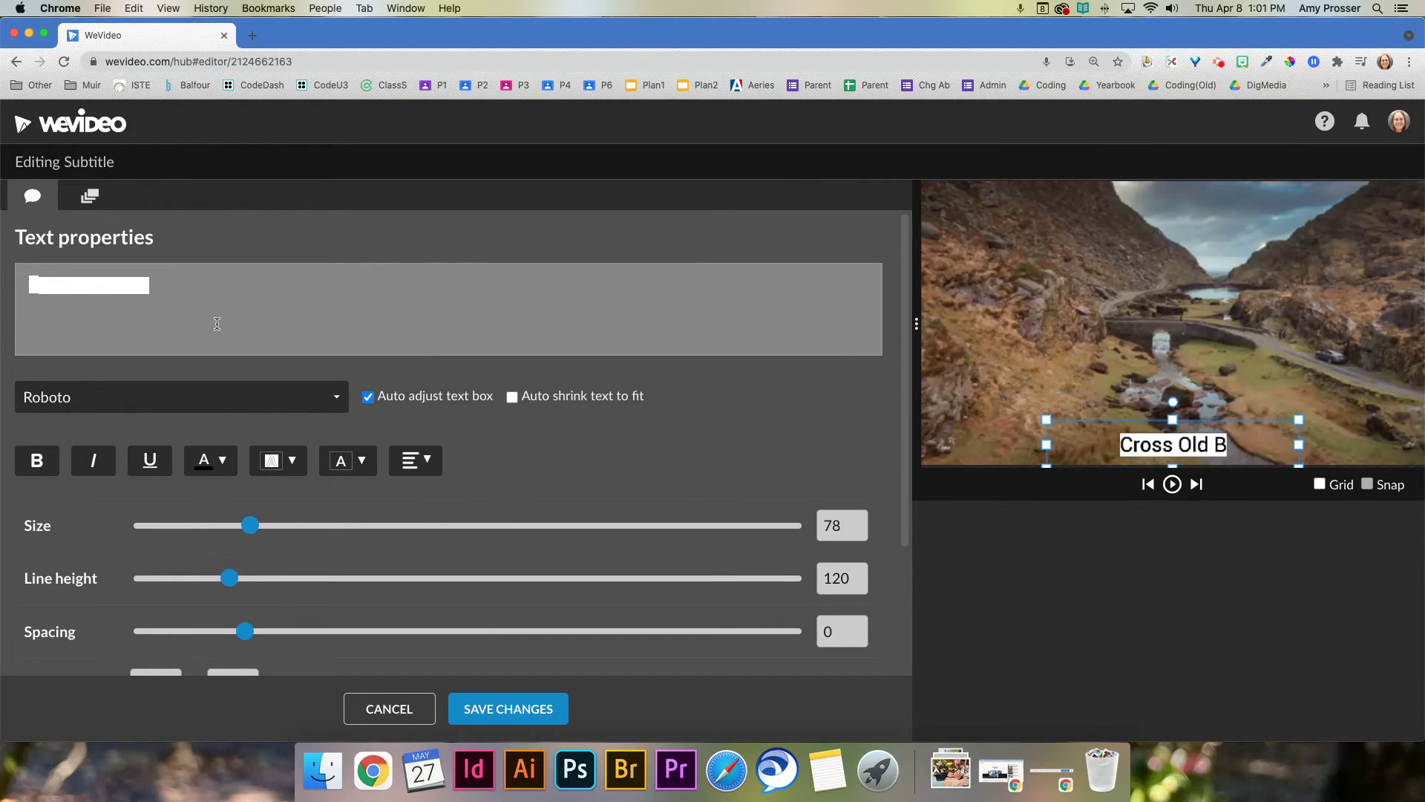
pyautogui.write('ridges')
pyautogui.click(480, 709)
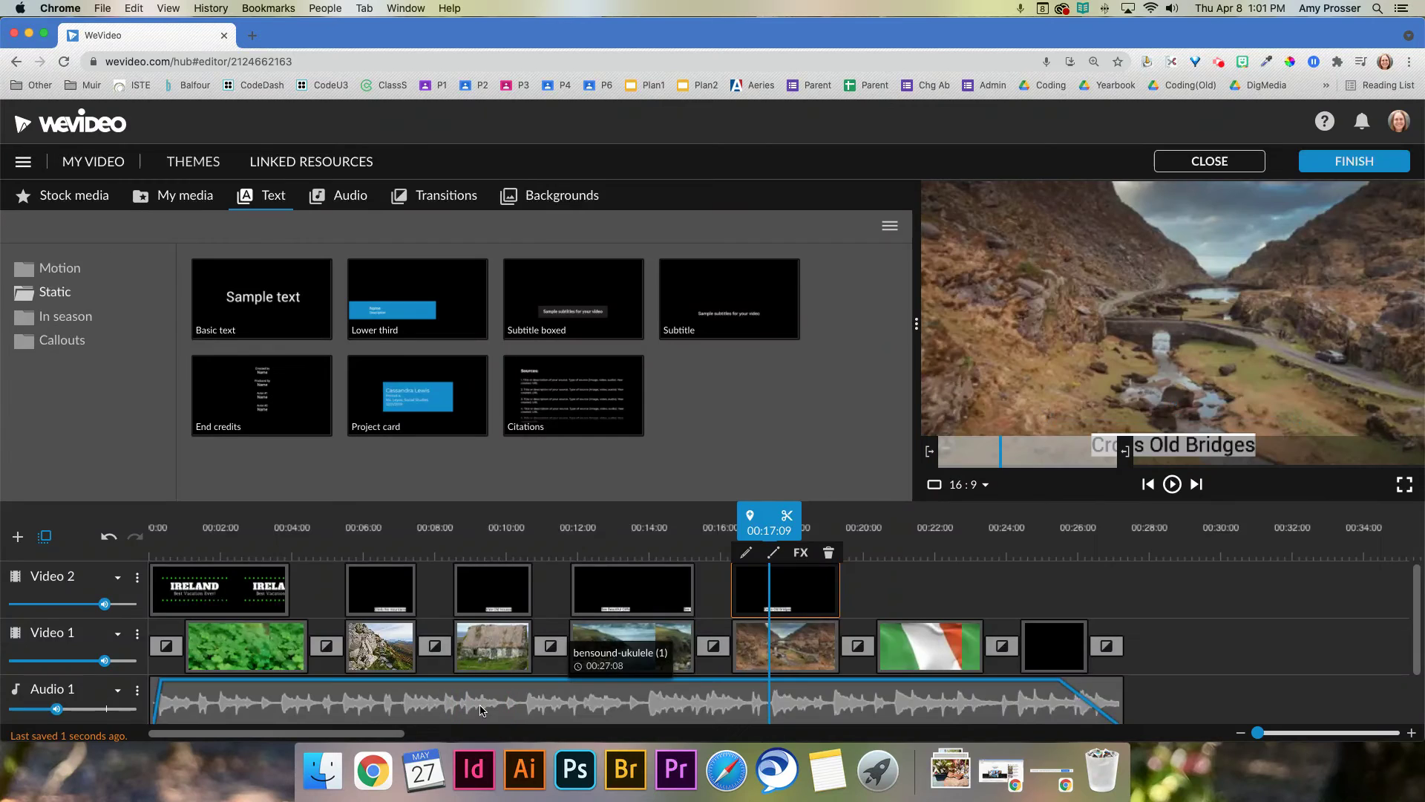
pyautogui.click(338, 542)
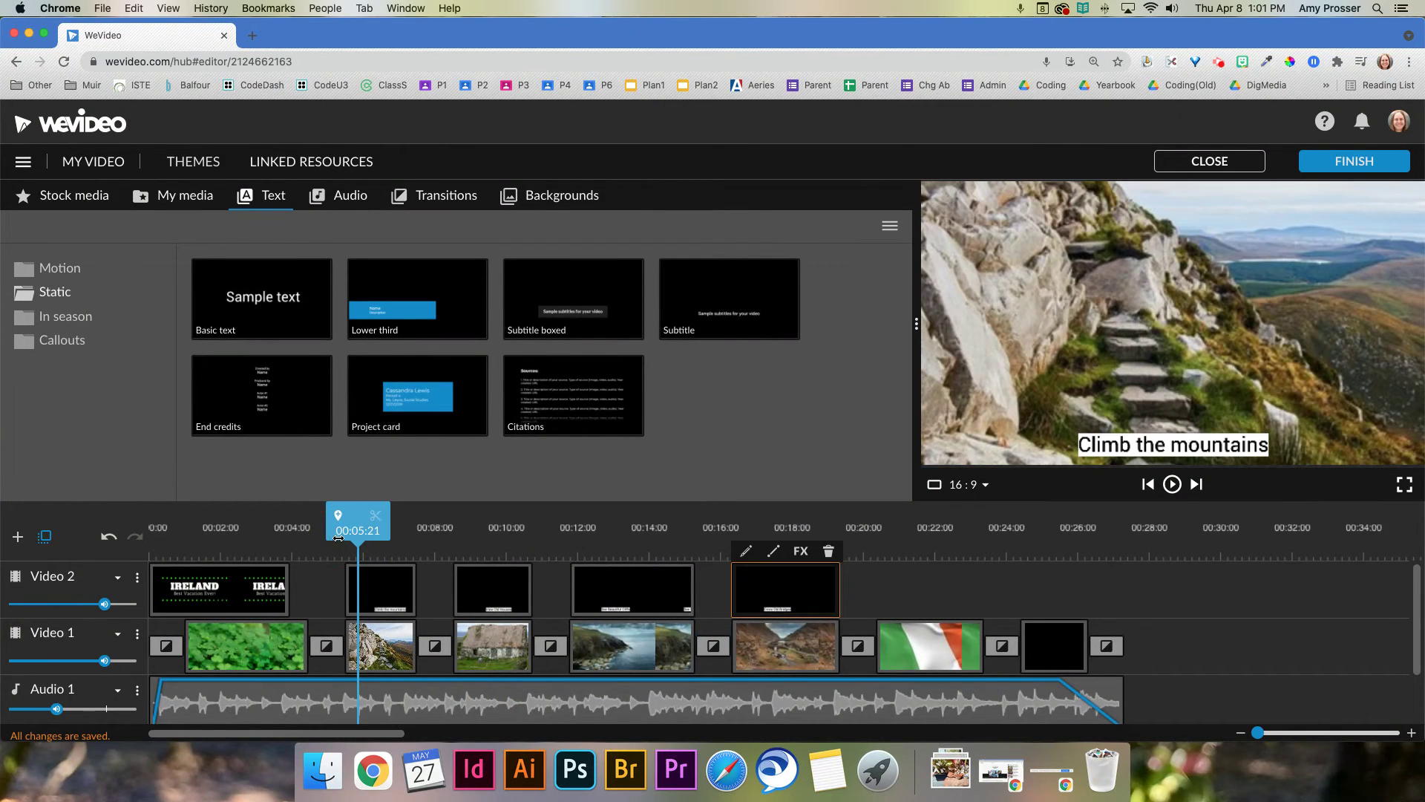
pyautogui.moveTo(337, 537)
pyautogui.mouseDown()
pyautogui.moveTo(314, 537)
pyautogui.moveTo(348, 538)
pyautogui.mouseUp()
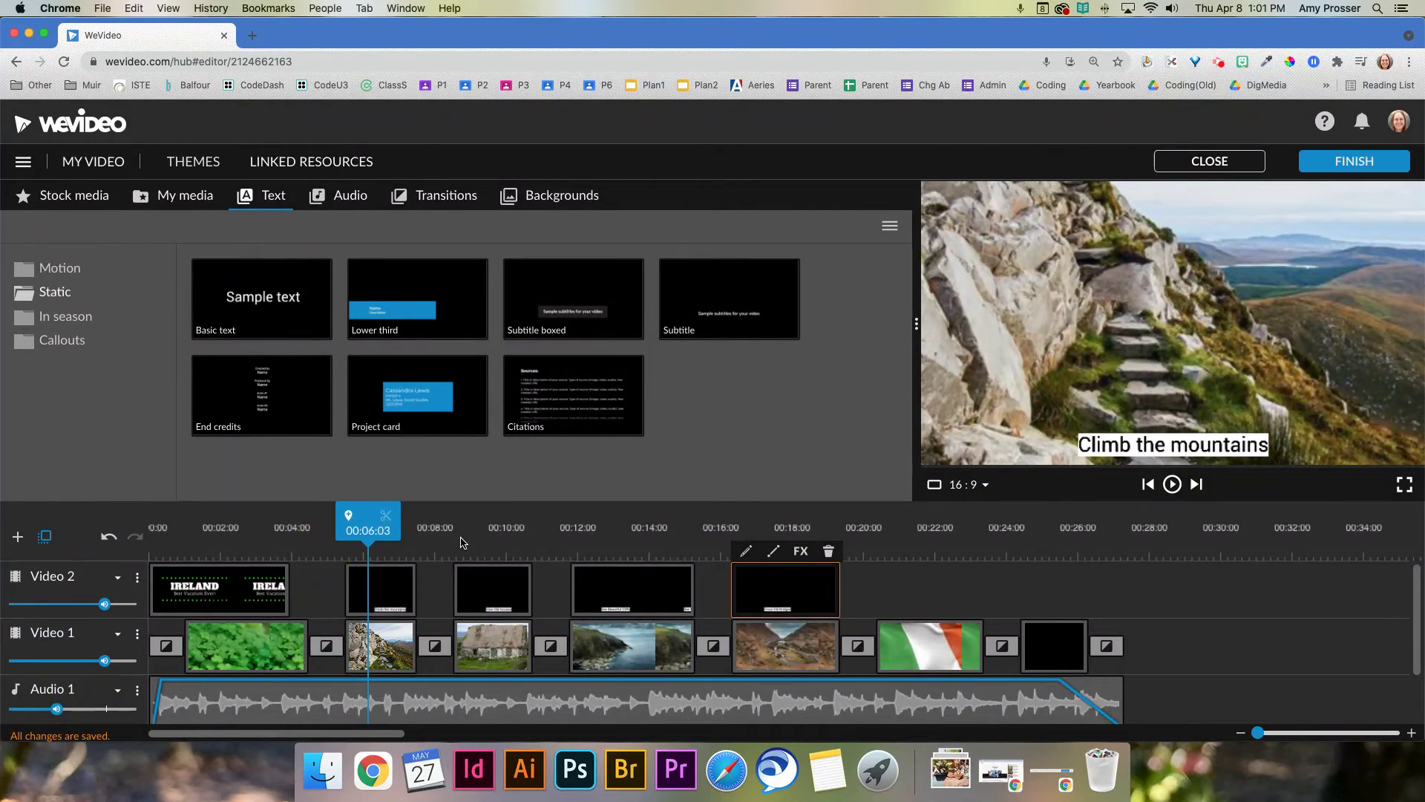
pyautogui.click(484, 542)
pyautogui.click(609, 546)
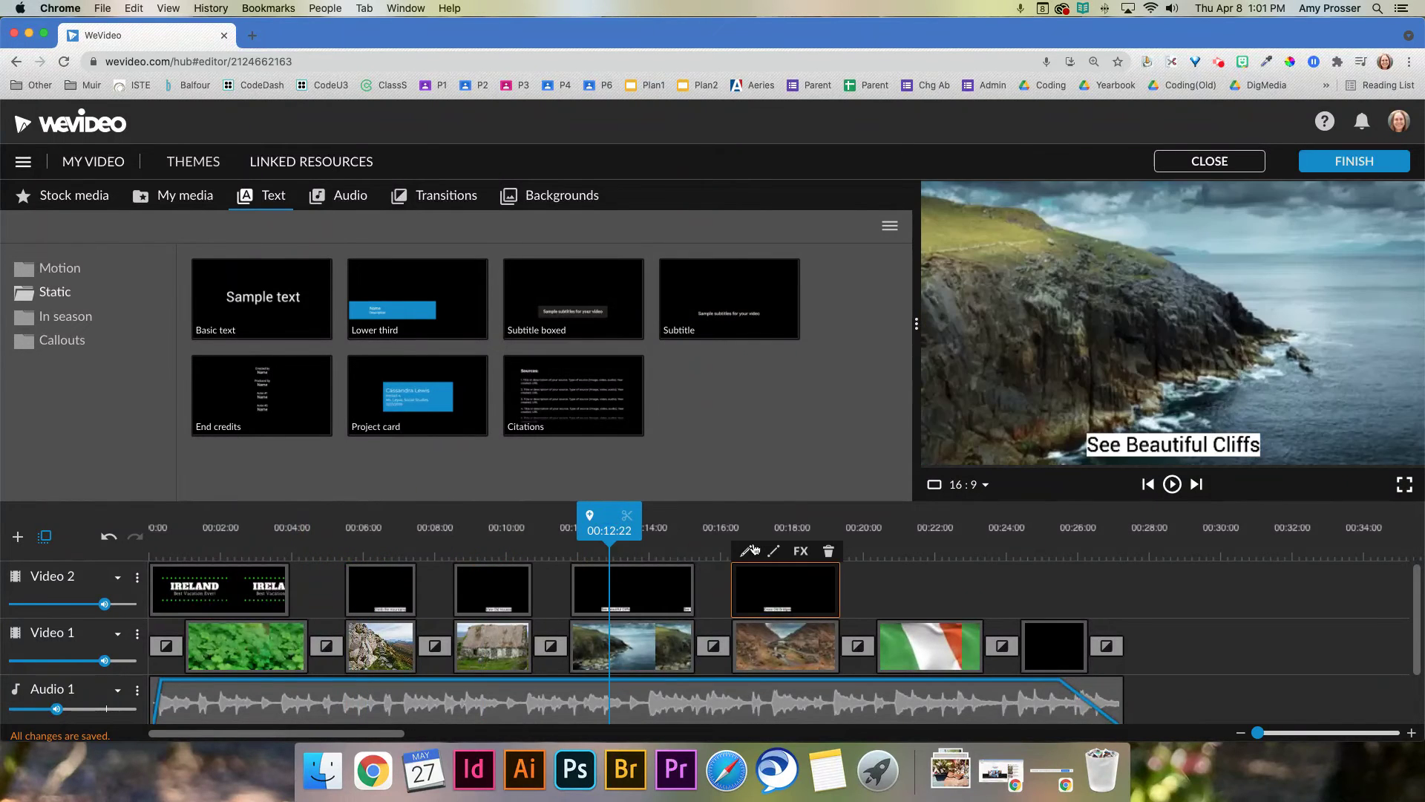
pyautogui.click(771, 550)
pyautogui.moveTo(713, 539); pyautogui.dragTo(755, 539)
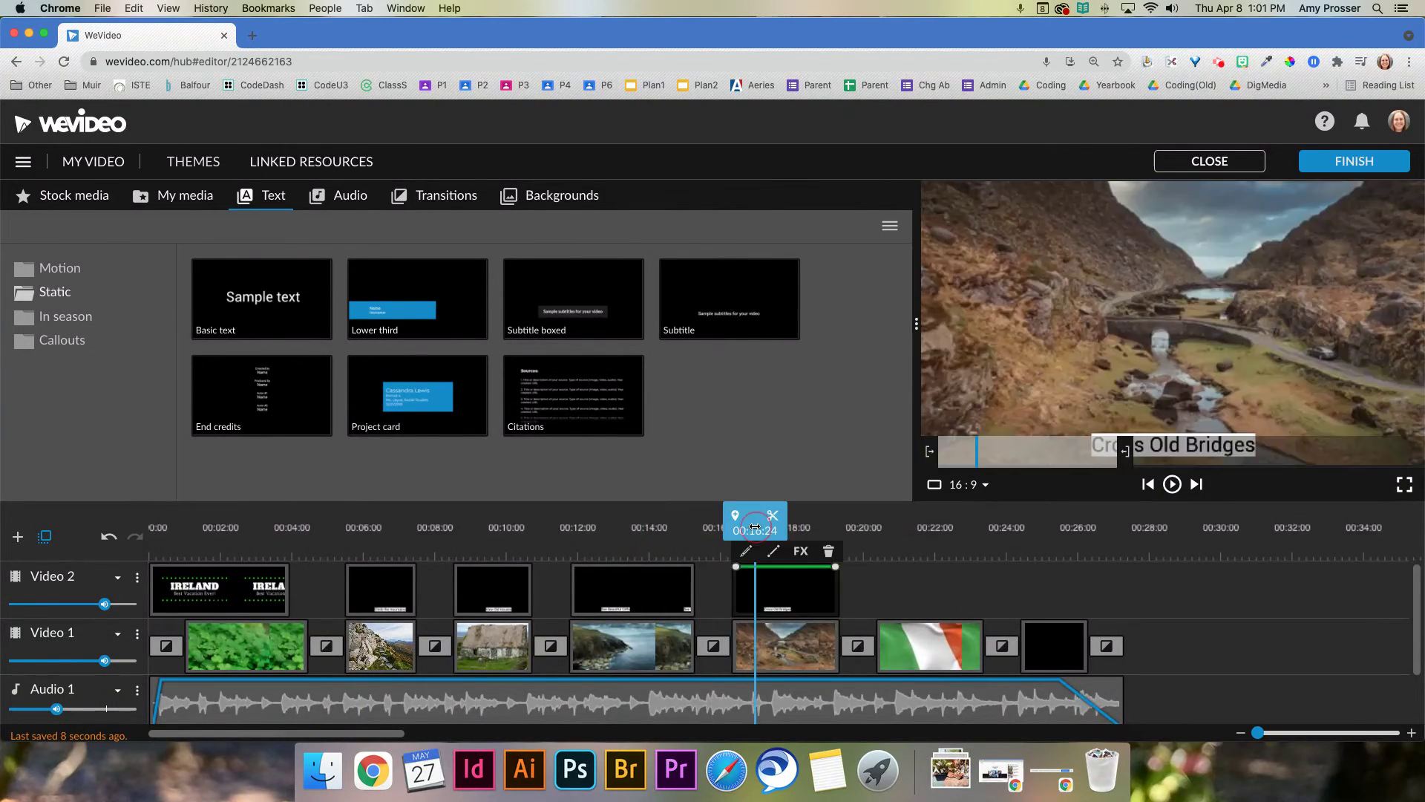
pyautogui.click(559, 645)
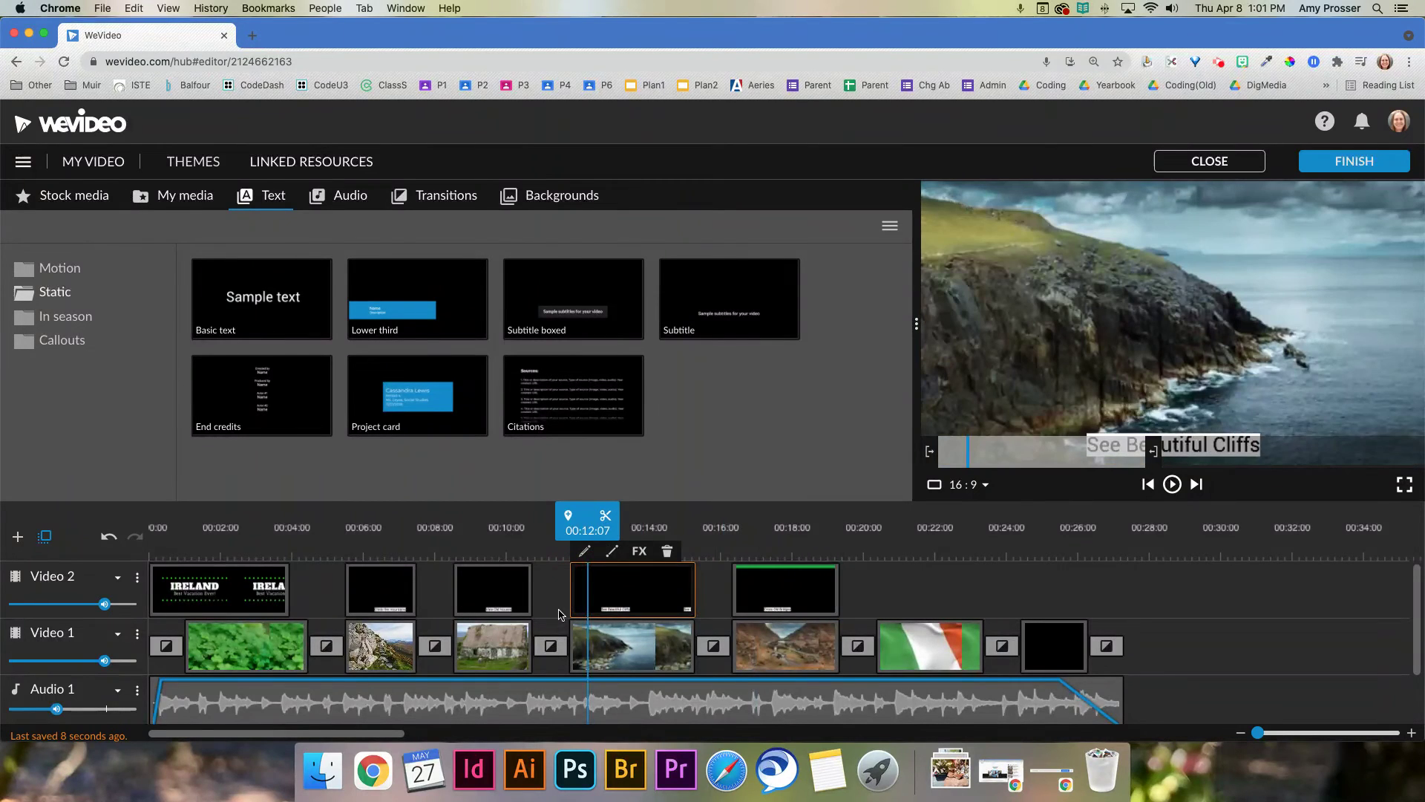
pyautogui.click(553, 650)
pyautogui.click(335, 486)
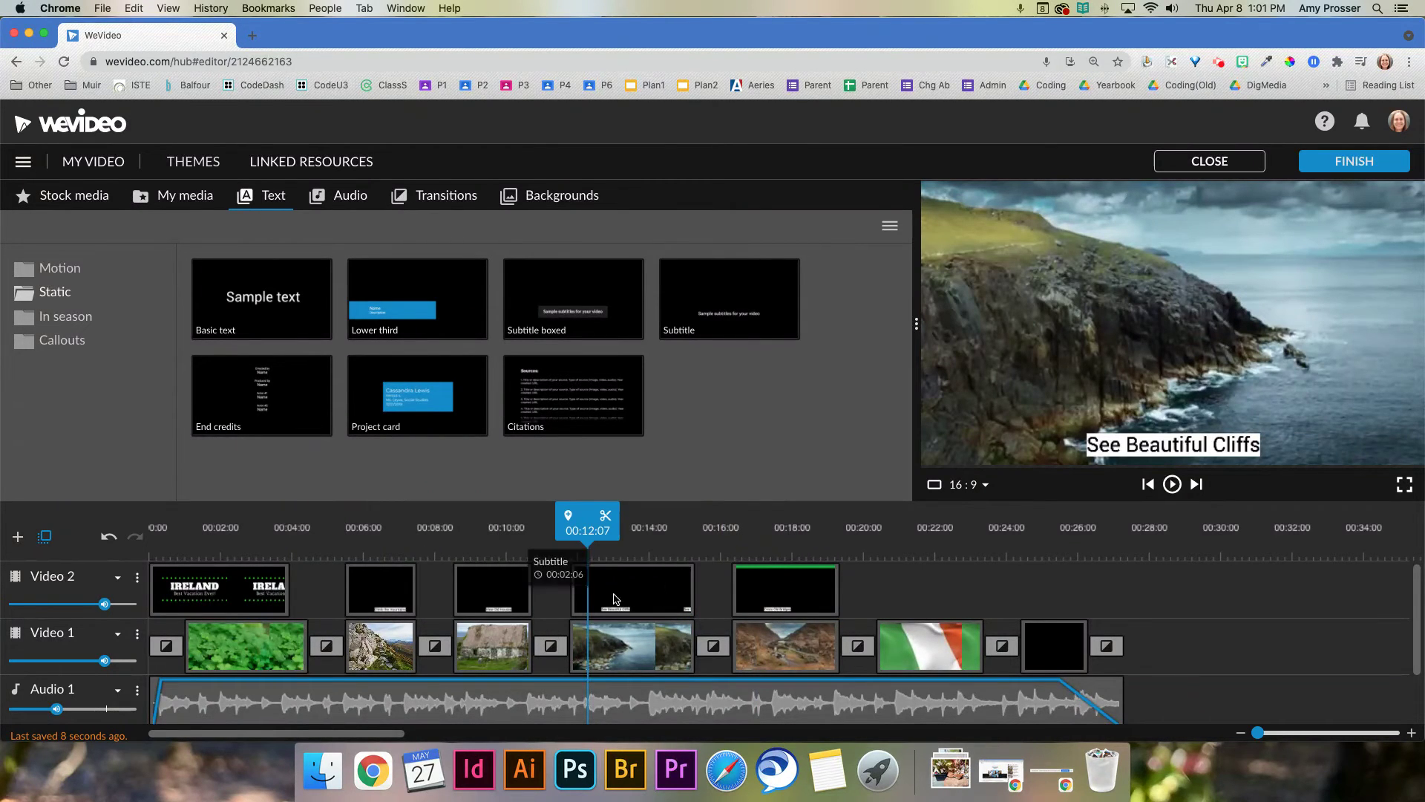
pyautogui.click(518, 546)
pyautogui.press('space')
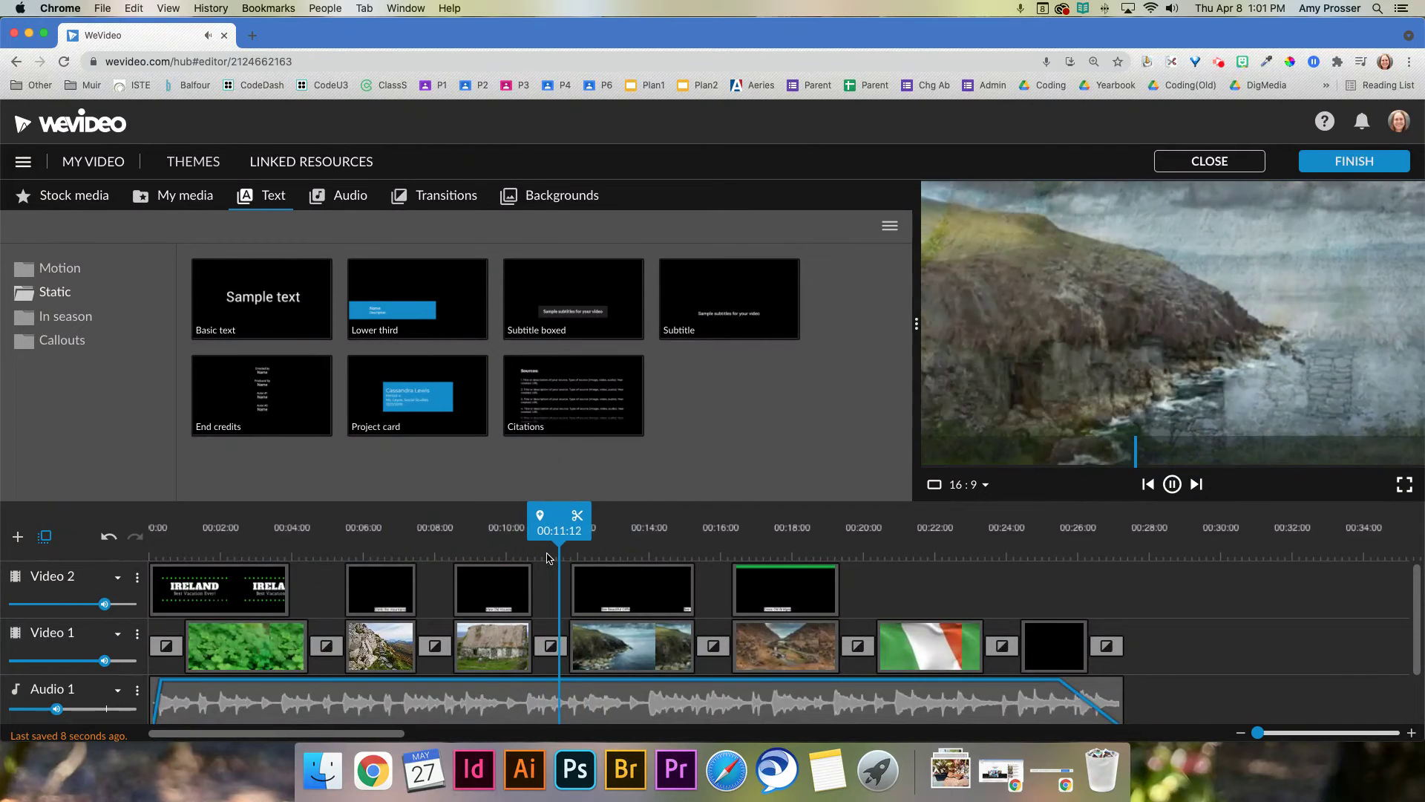
pyautogui.press('space')
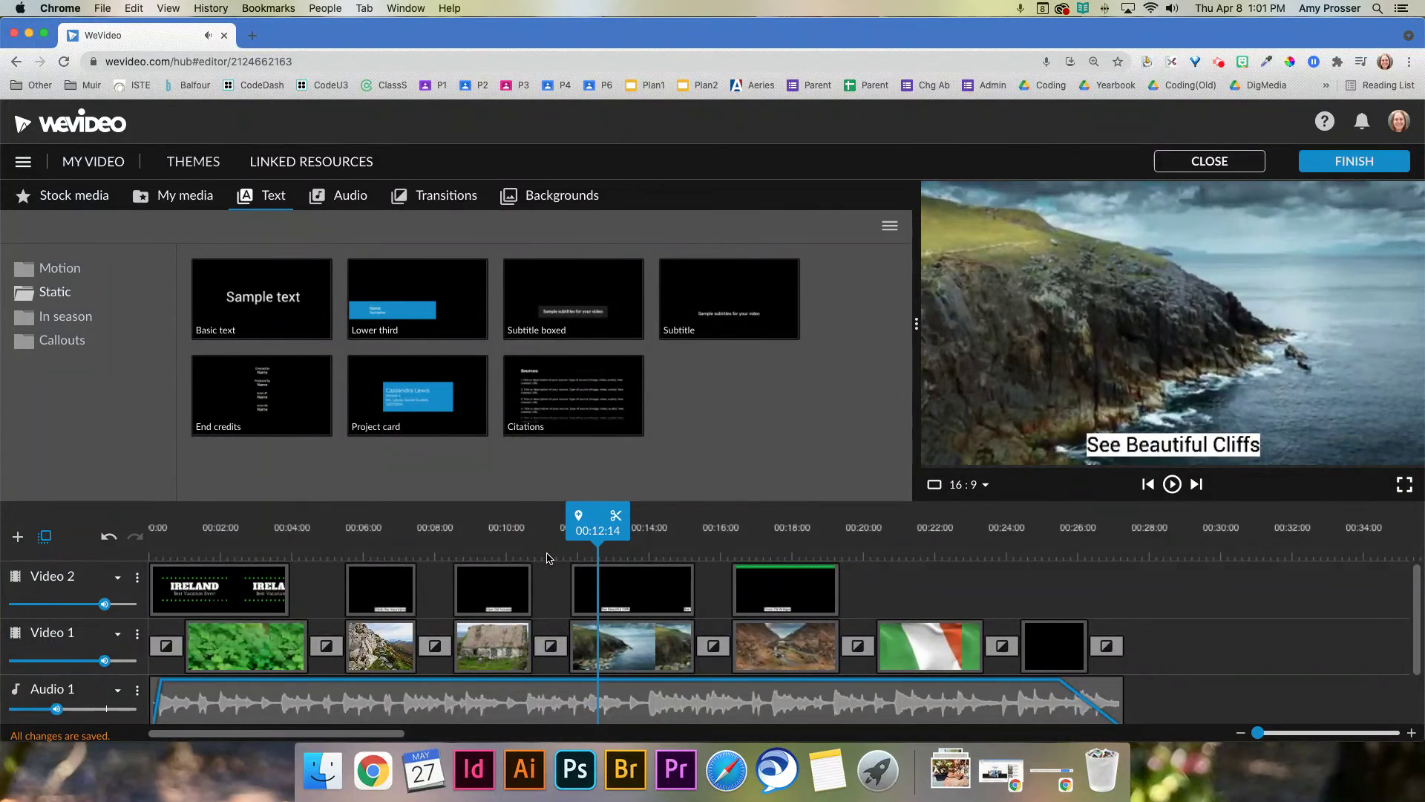
pyautogui.click(550, 647)
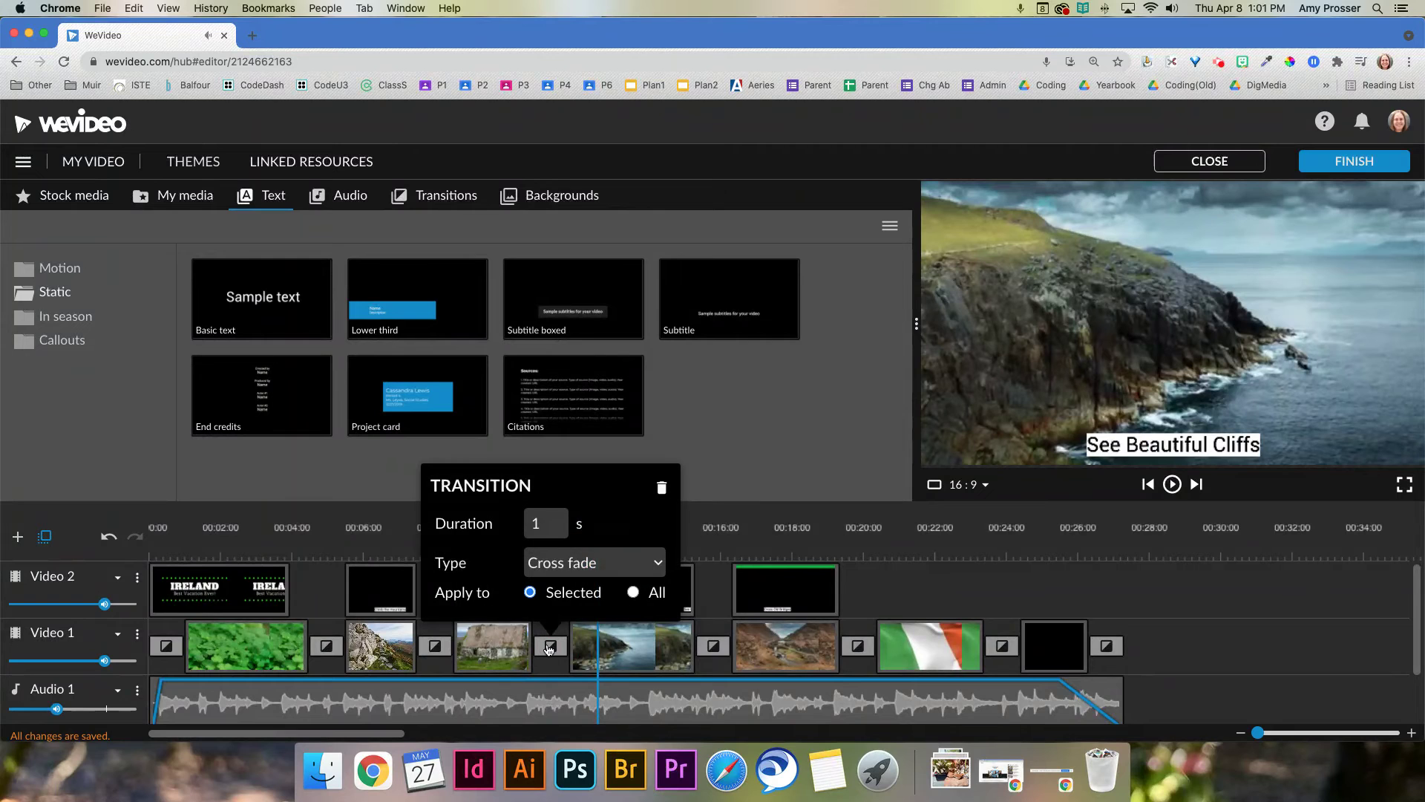
pyautogui.click(352, 525)
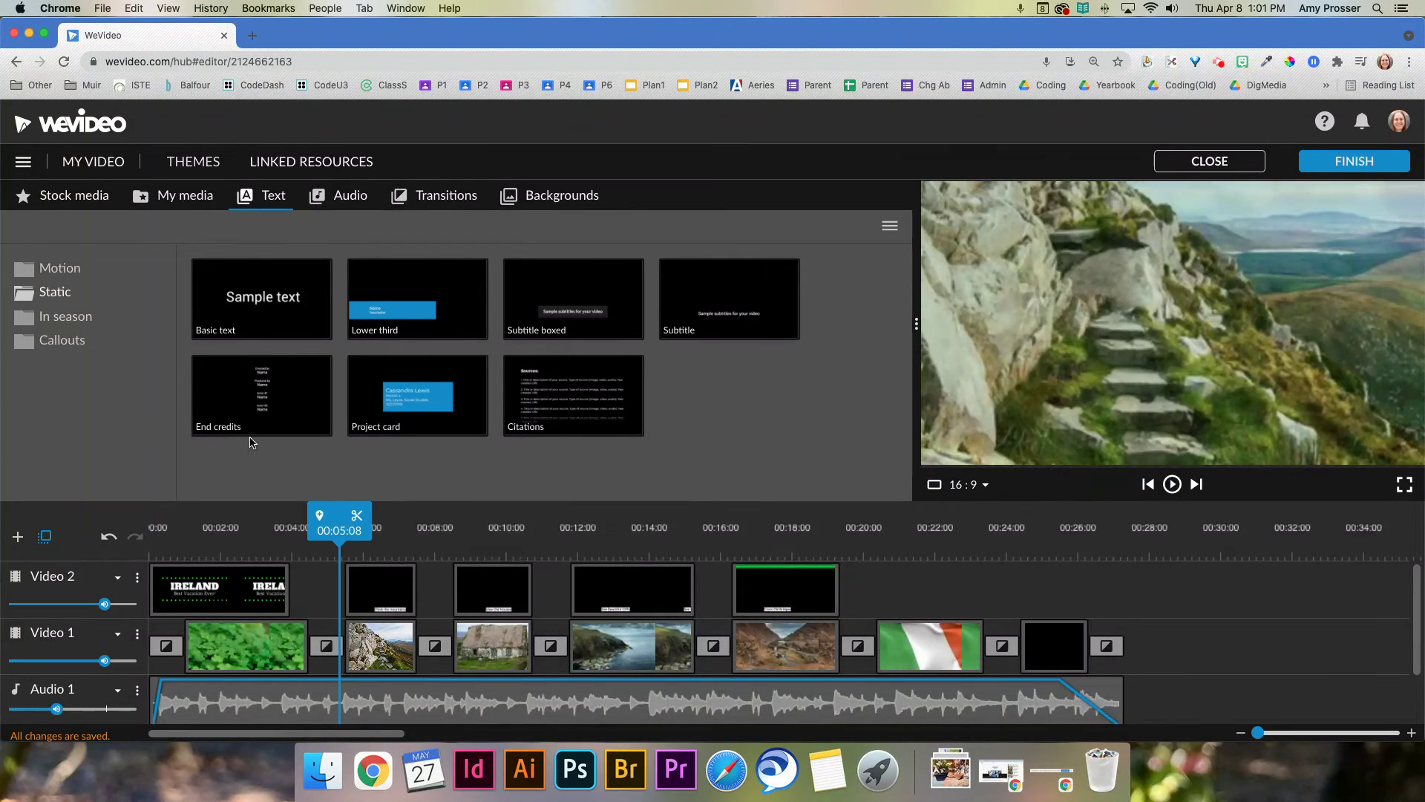
pyautogui.click(385, 577)
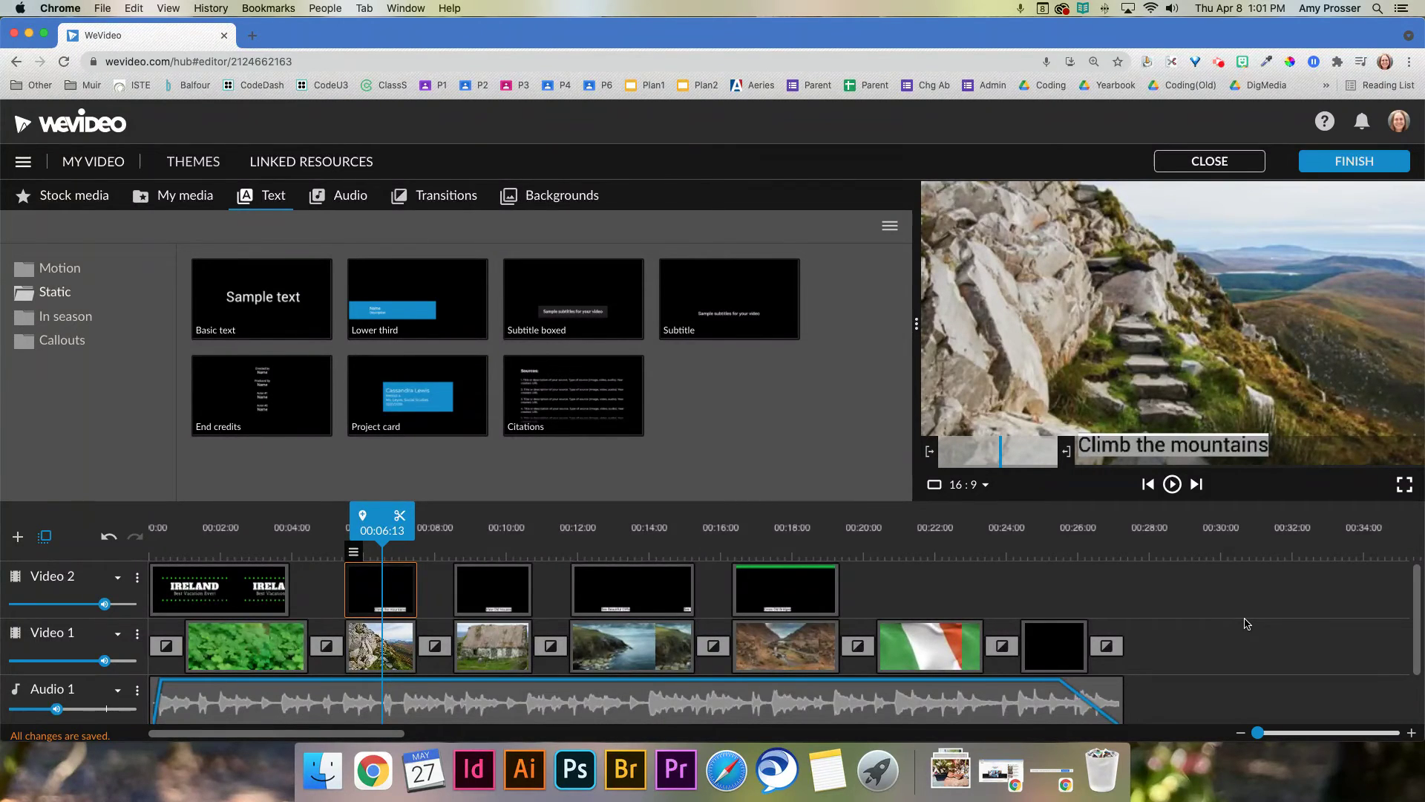
pyautogui.scroll(-1, 1197, 638)
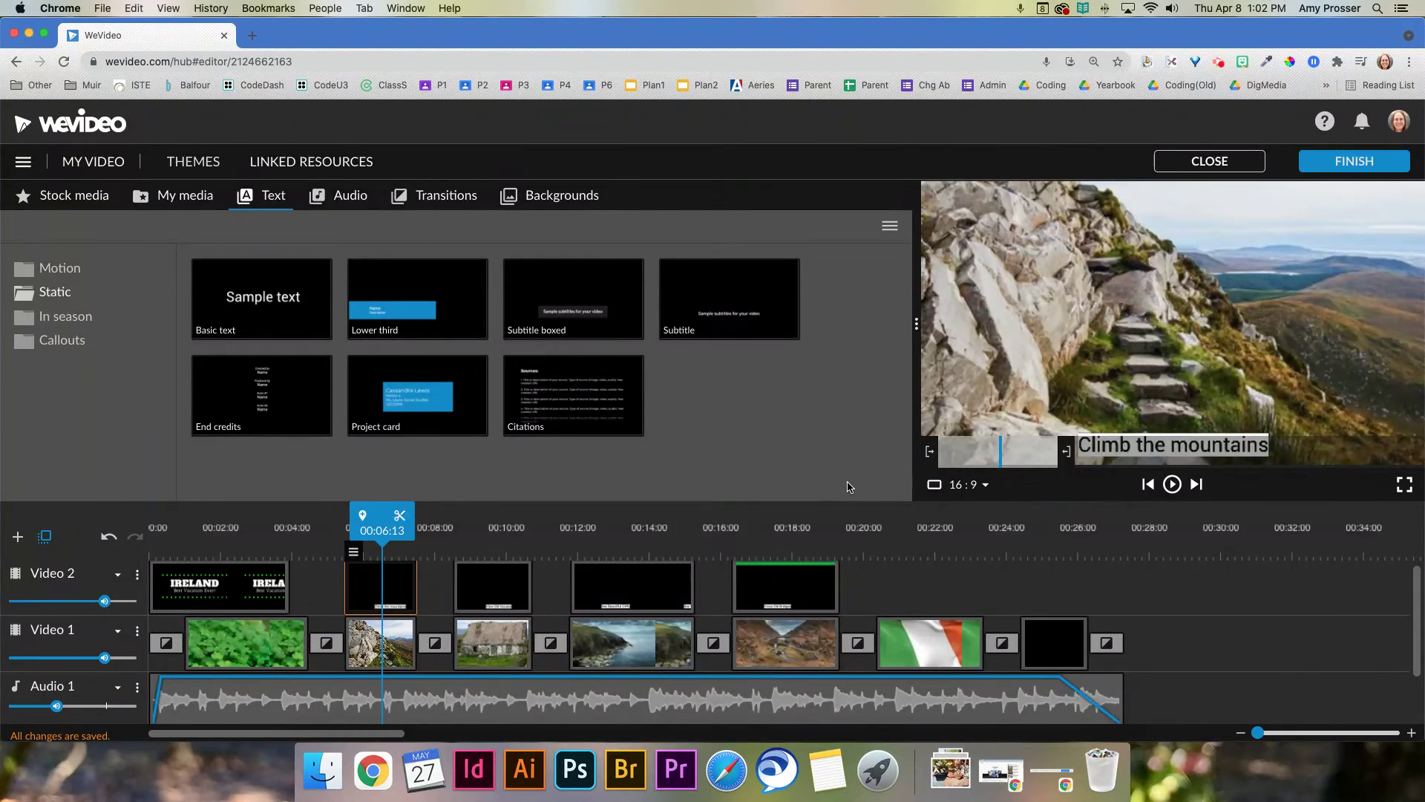
pyautogui.click(1092, 697)
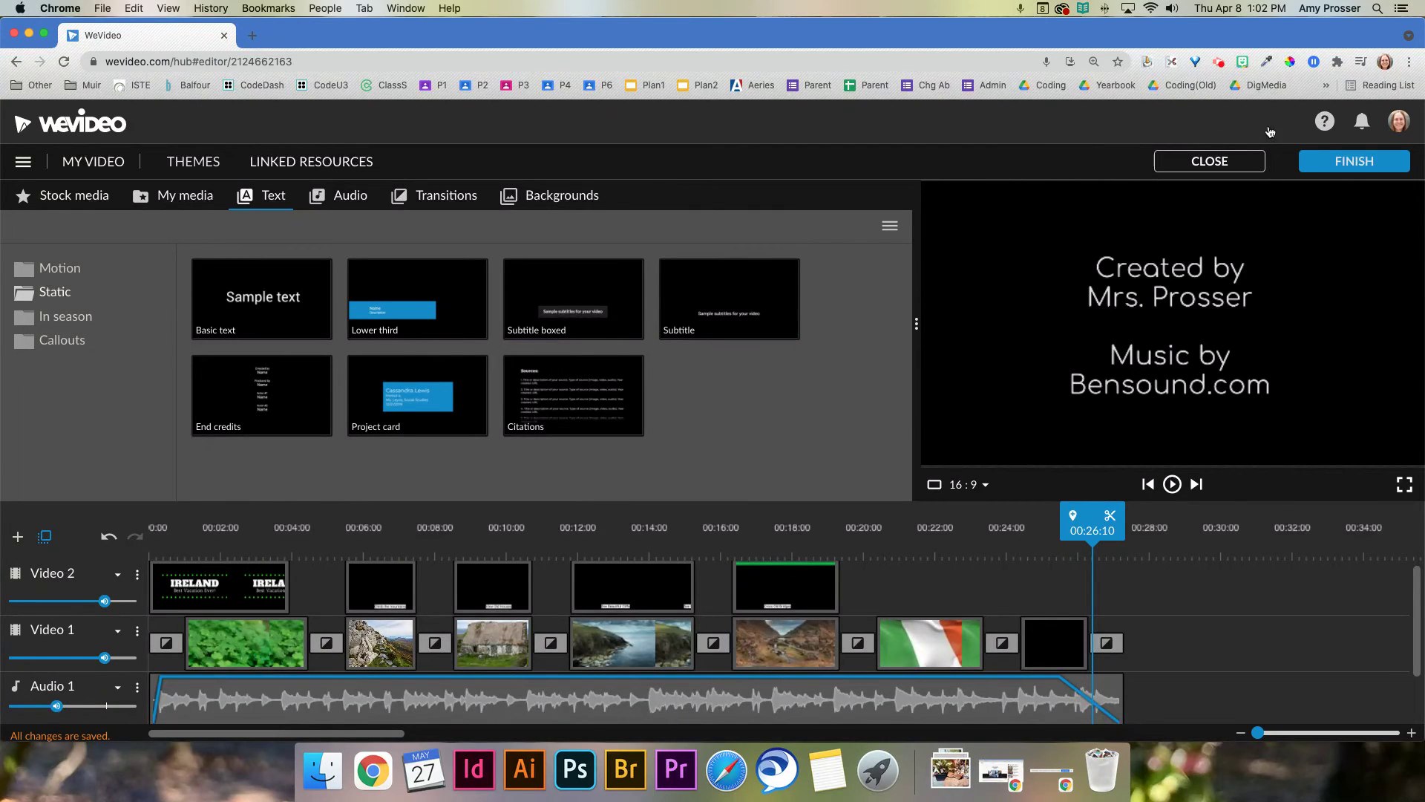
# Export the video titled 'Travel Ad - Ireland' at HD 1280x720 and return to the editor
pyautogui.click(1374, 160)
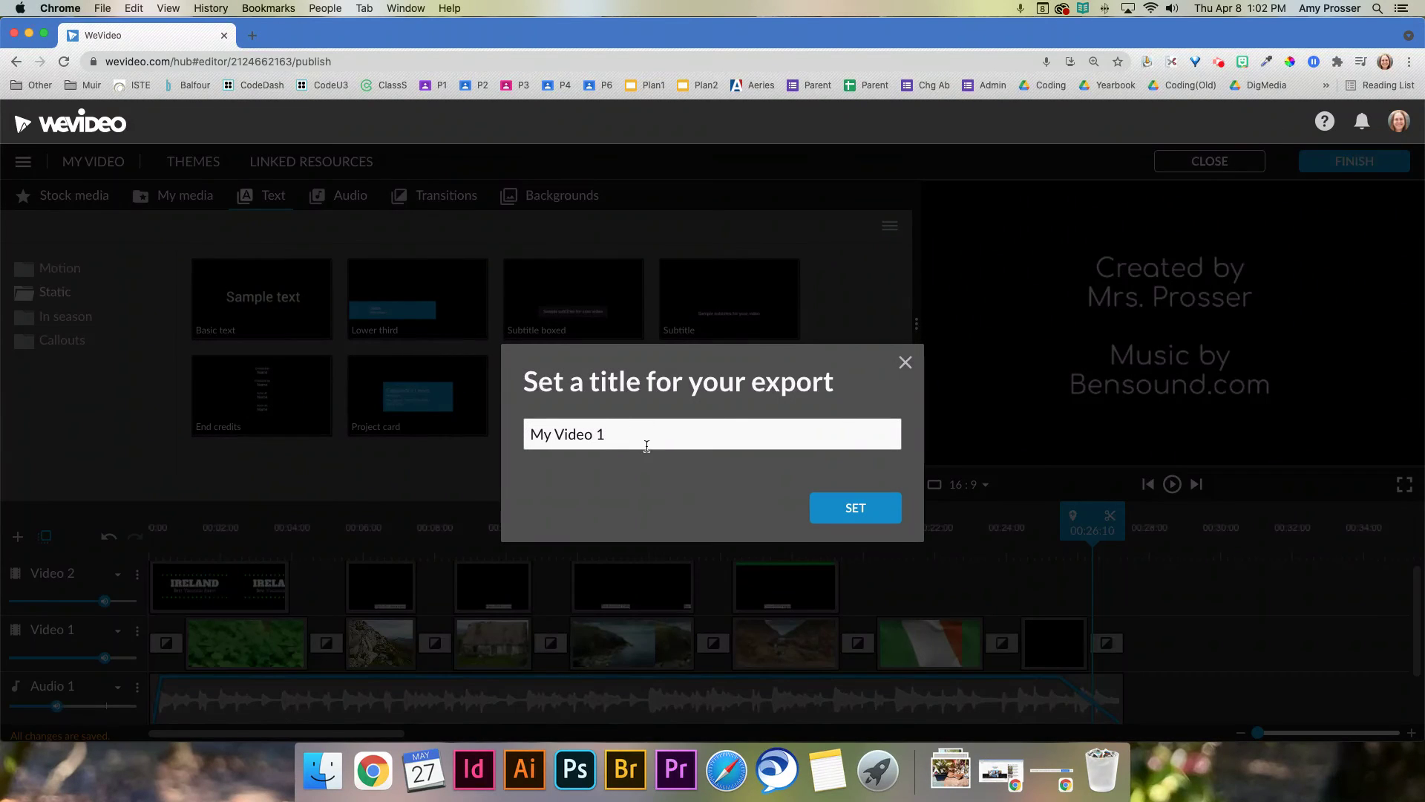
pyautogui.tripleClick(646, 438)
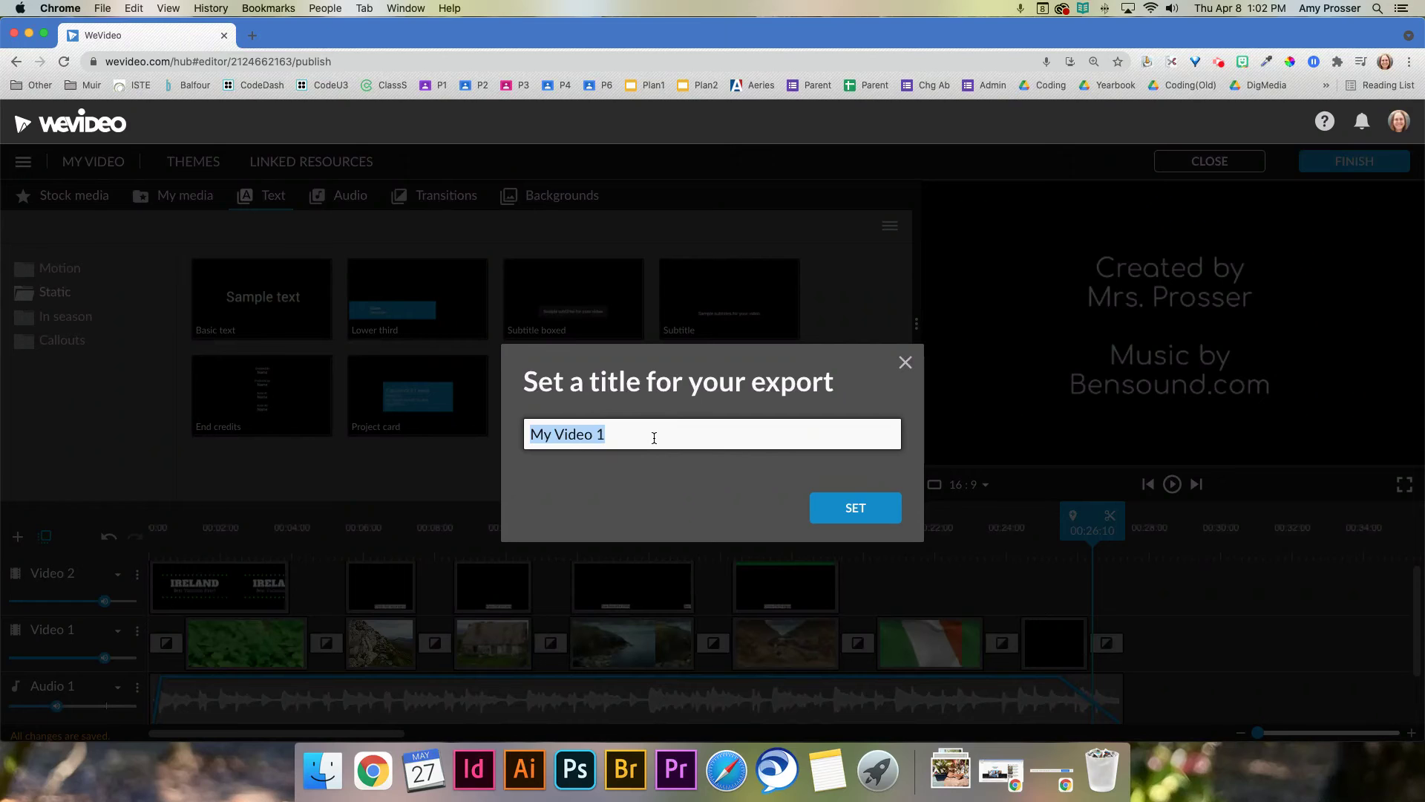
pyautogui.write('Travel A')
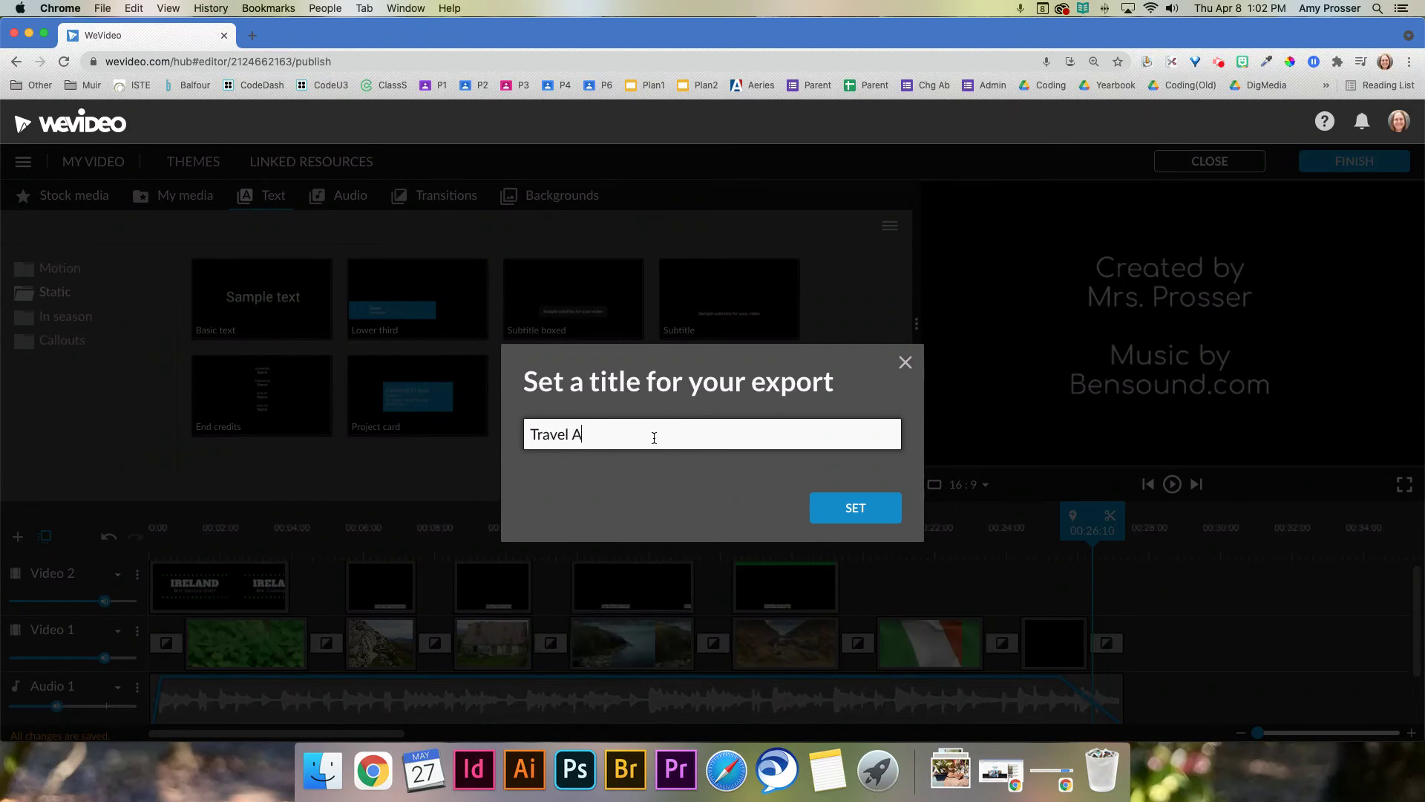
pyautogui.write('d - Ireland')
pyautogui.click(834, 508)
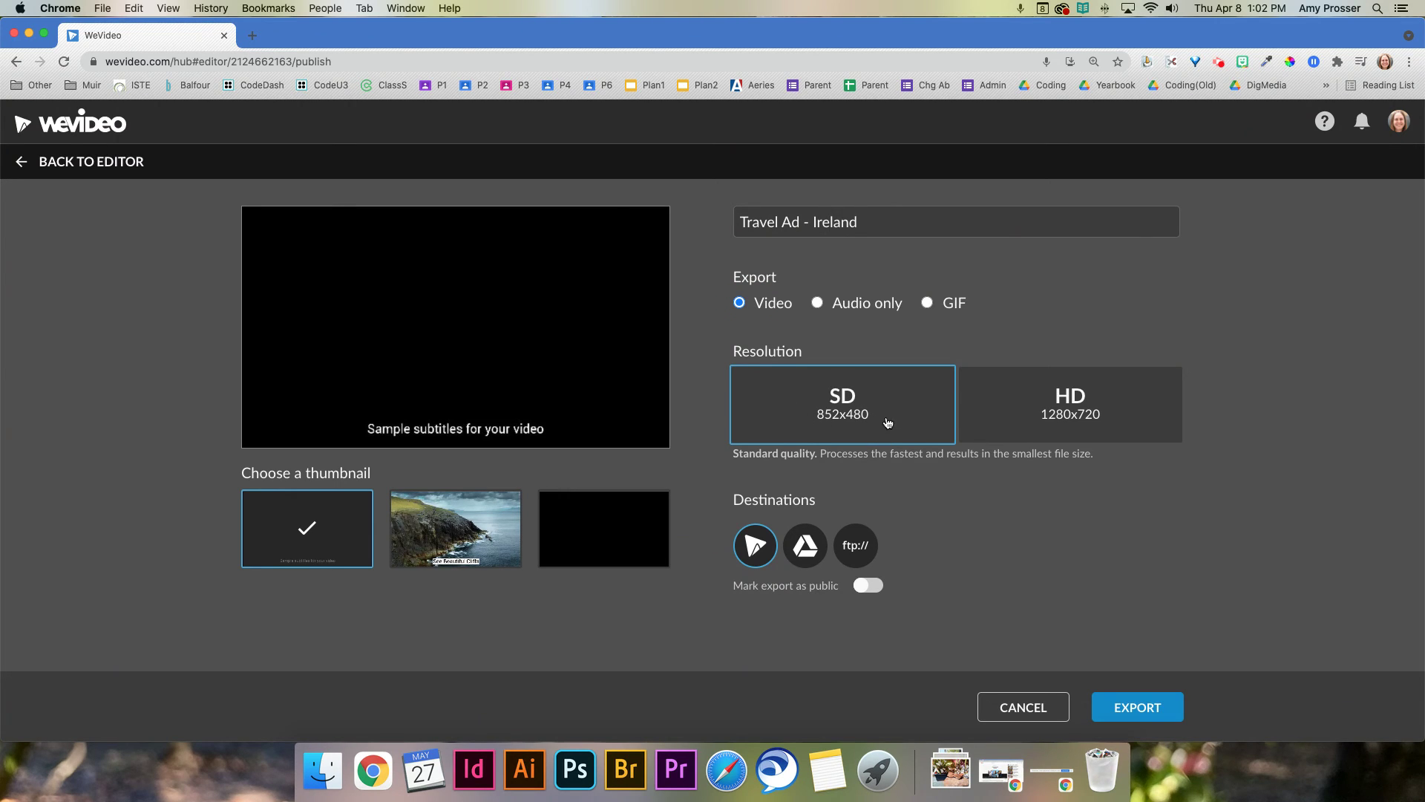
pyautogui.click(1057, 425)
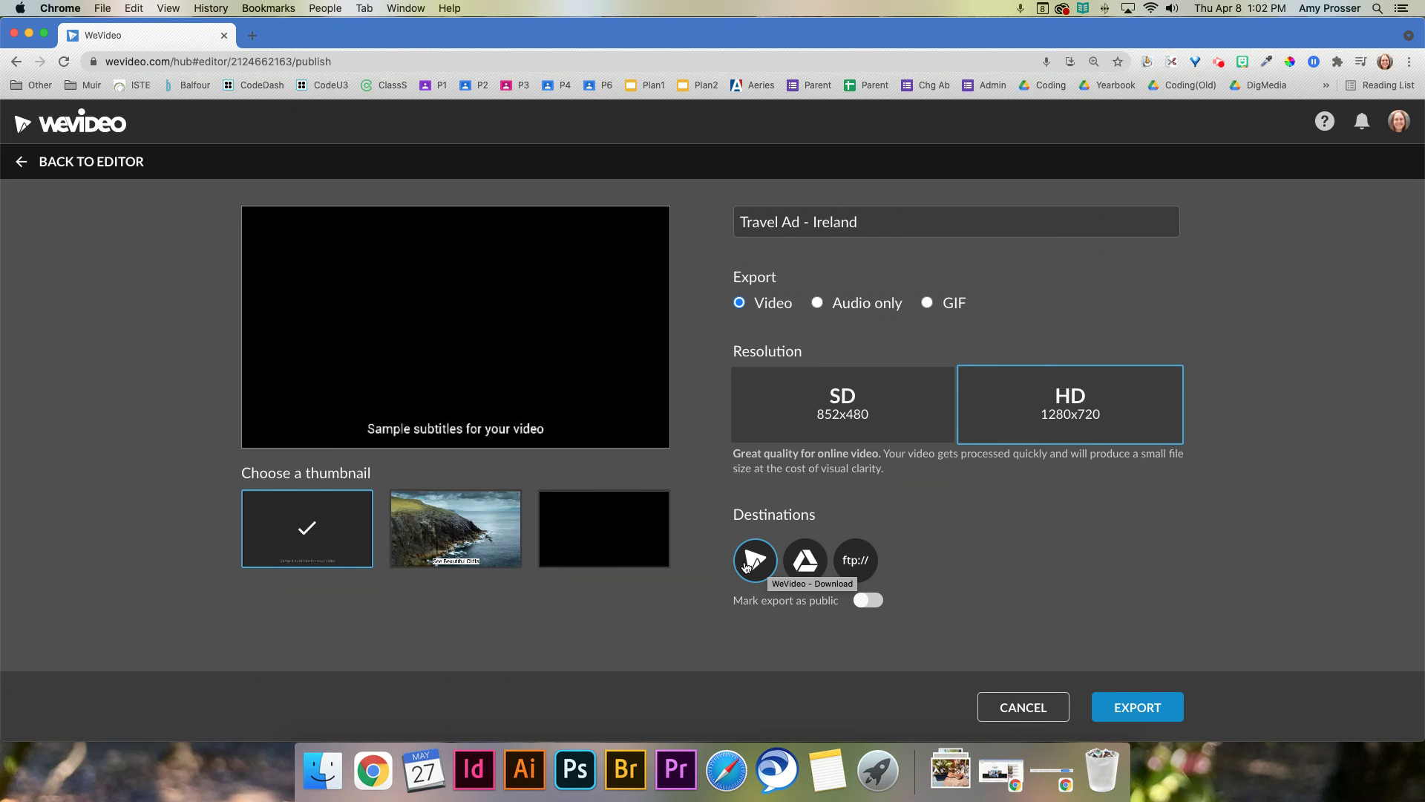
pyautogui.click(1124, 705)
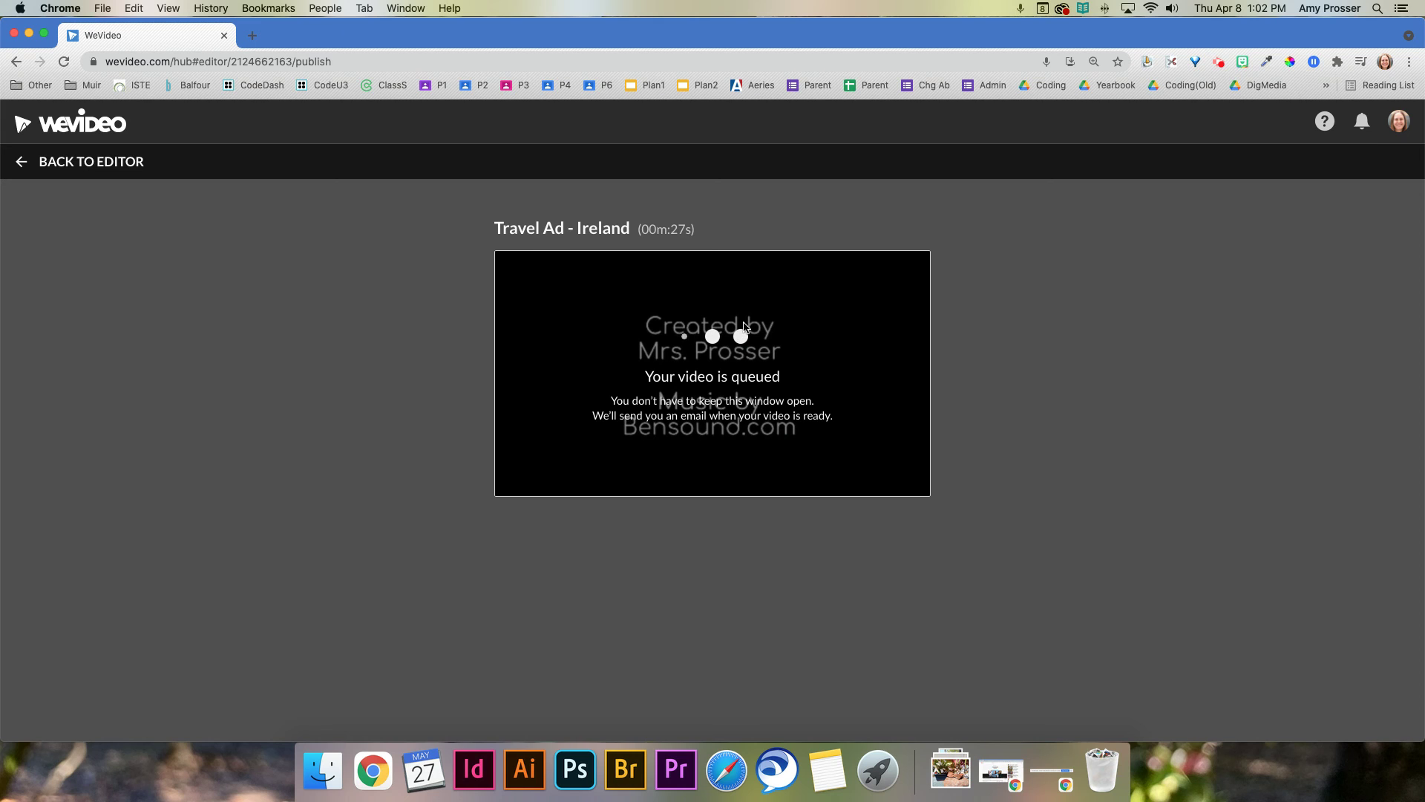
pyautogui.click(61, 162)
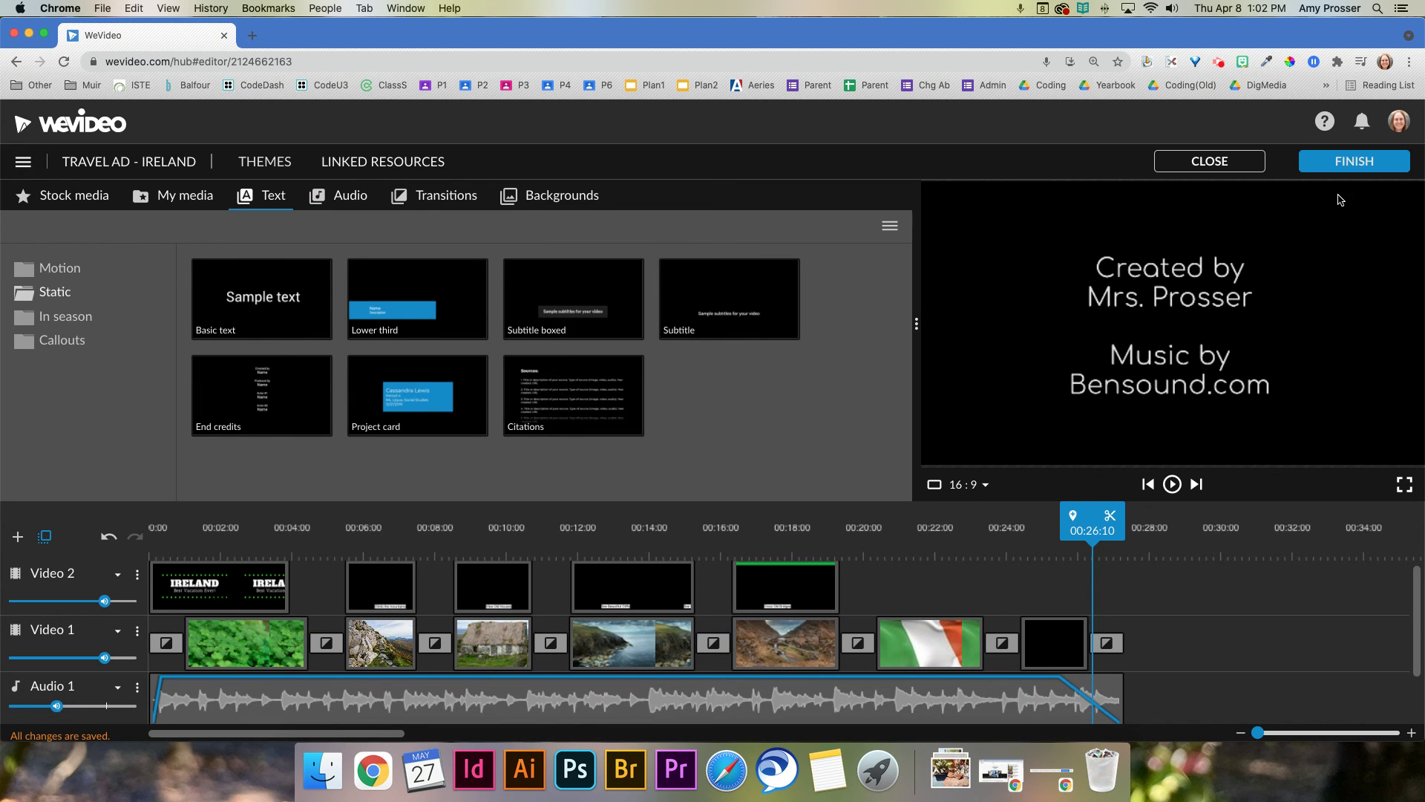
# Close the editor, go to Exports, and check the My Video export's progress
pyautogui.click(1241, 160)
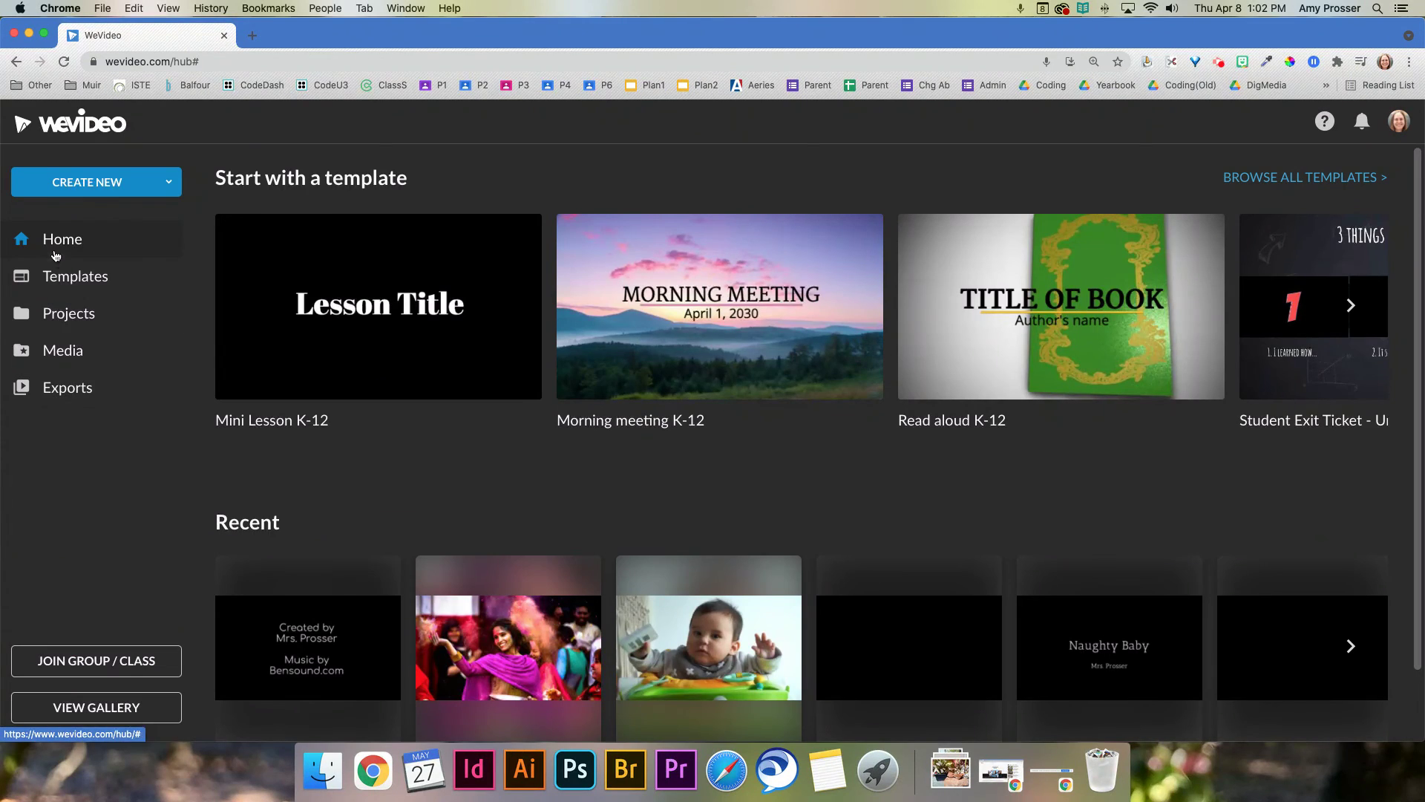
pyautogui.click(49, 391)
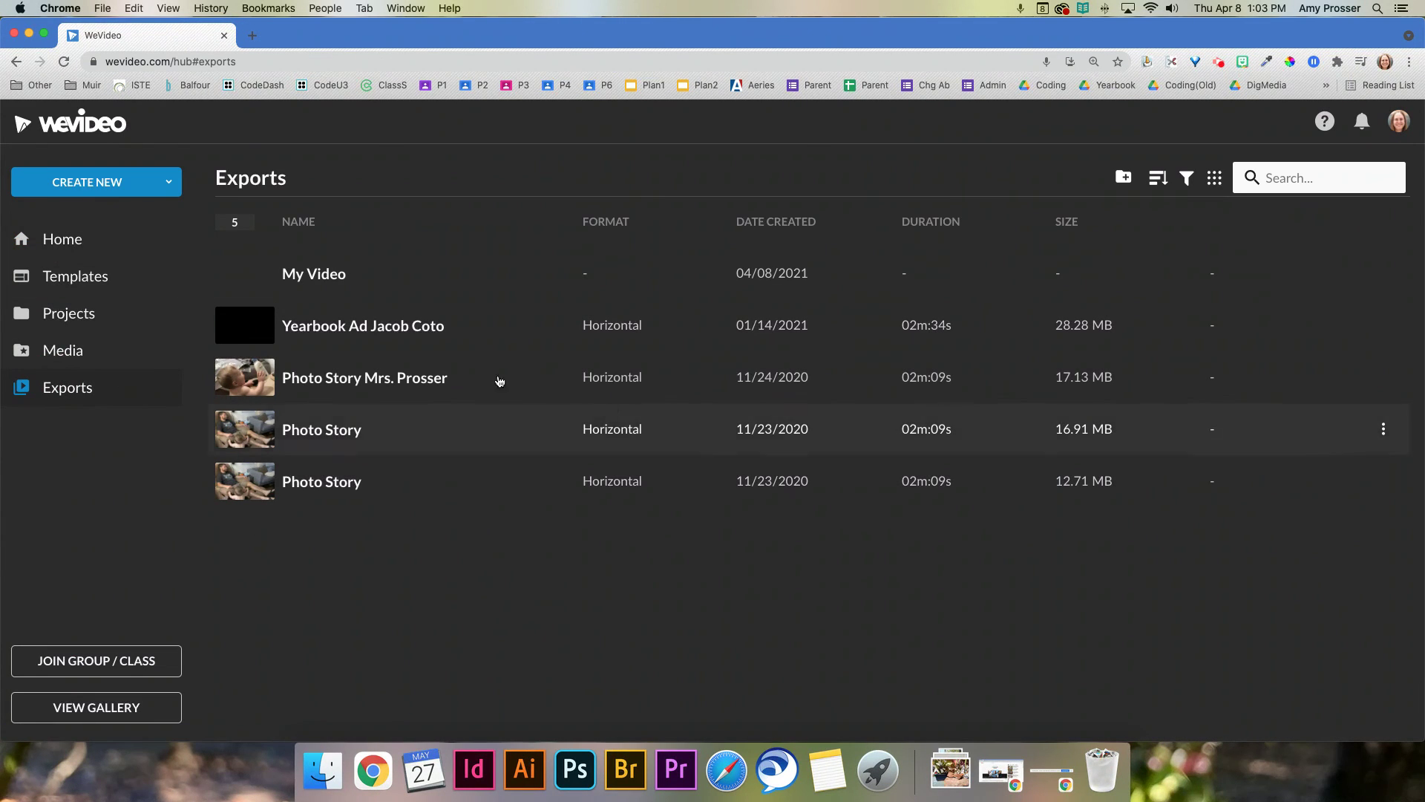
pyautogui.click(1378, 273)
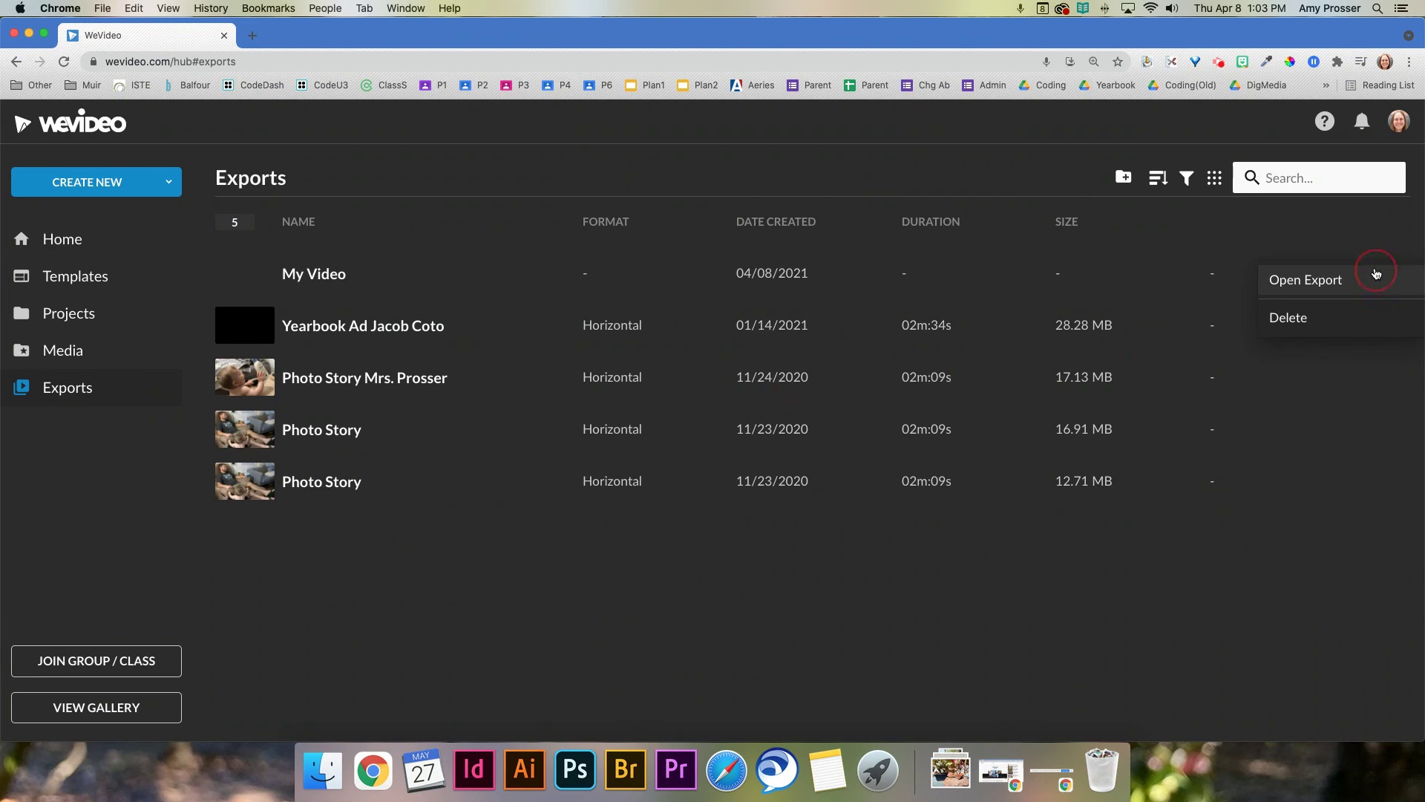
pyautogui.click(1374, 276)
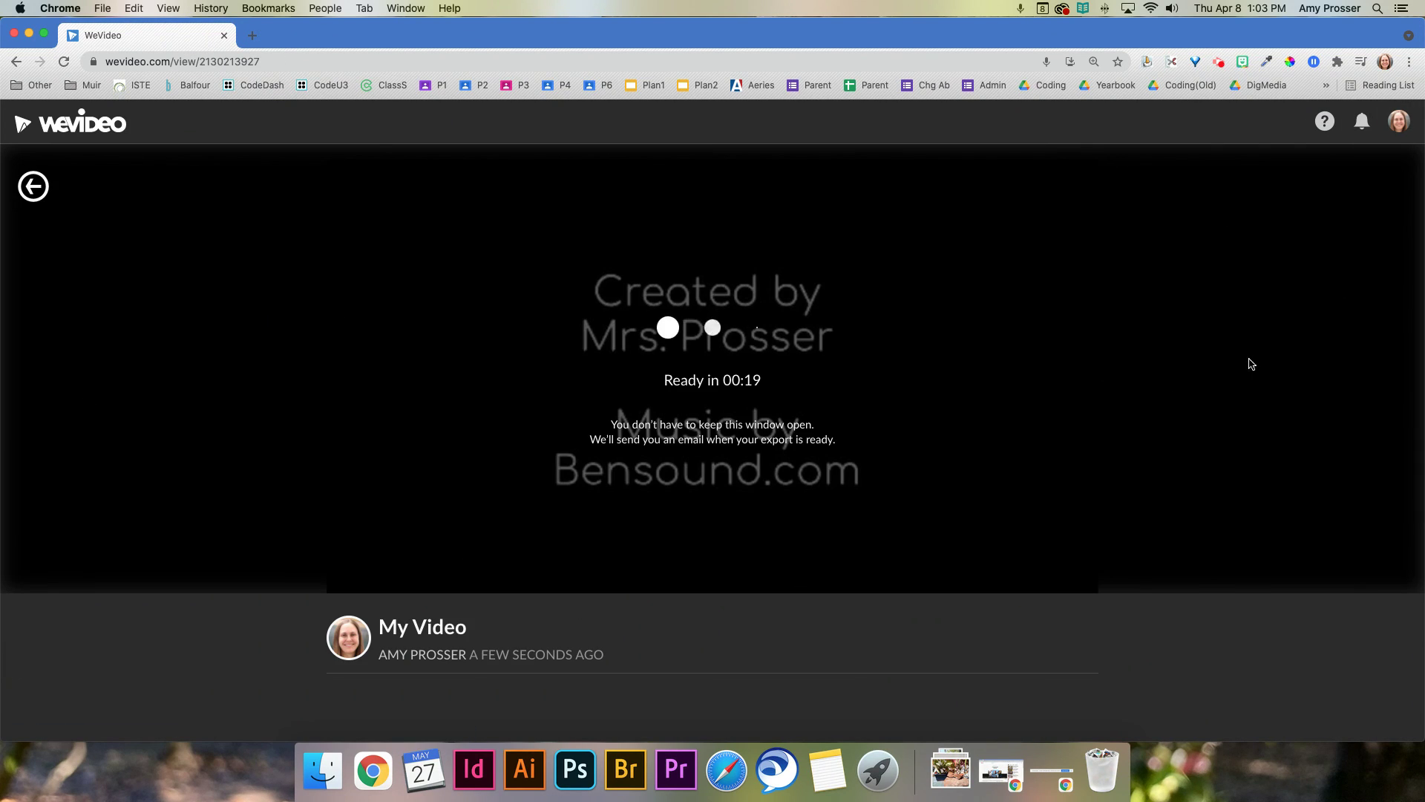
pyautogui.click(33, 186)
# Open and download the older photo story export, then return to the Exports list
pyautogui.click(345, 385)
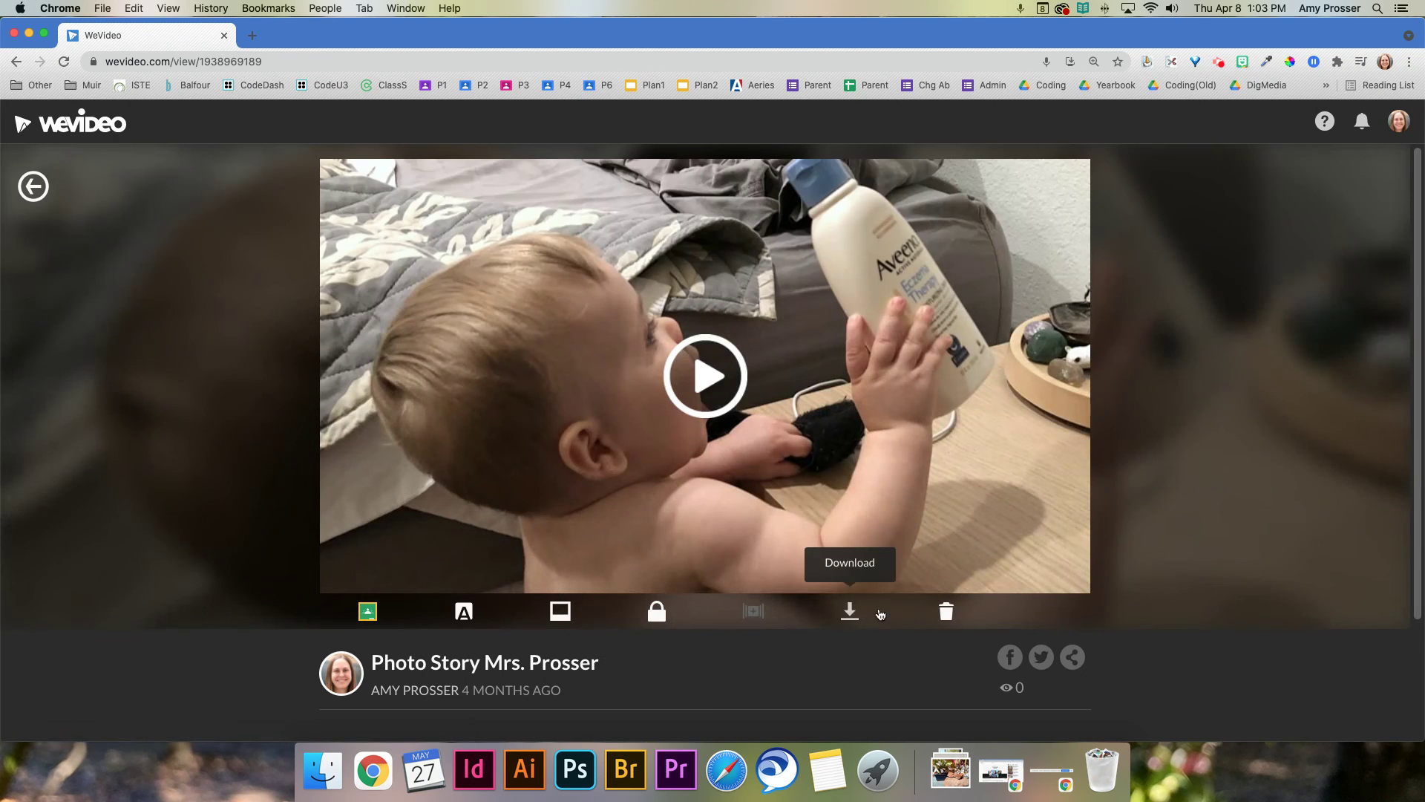
pyautogui.click(851, 619)
pyautogui.click(31, 187)
pyautogui.click(509, 175)
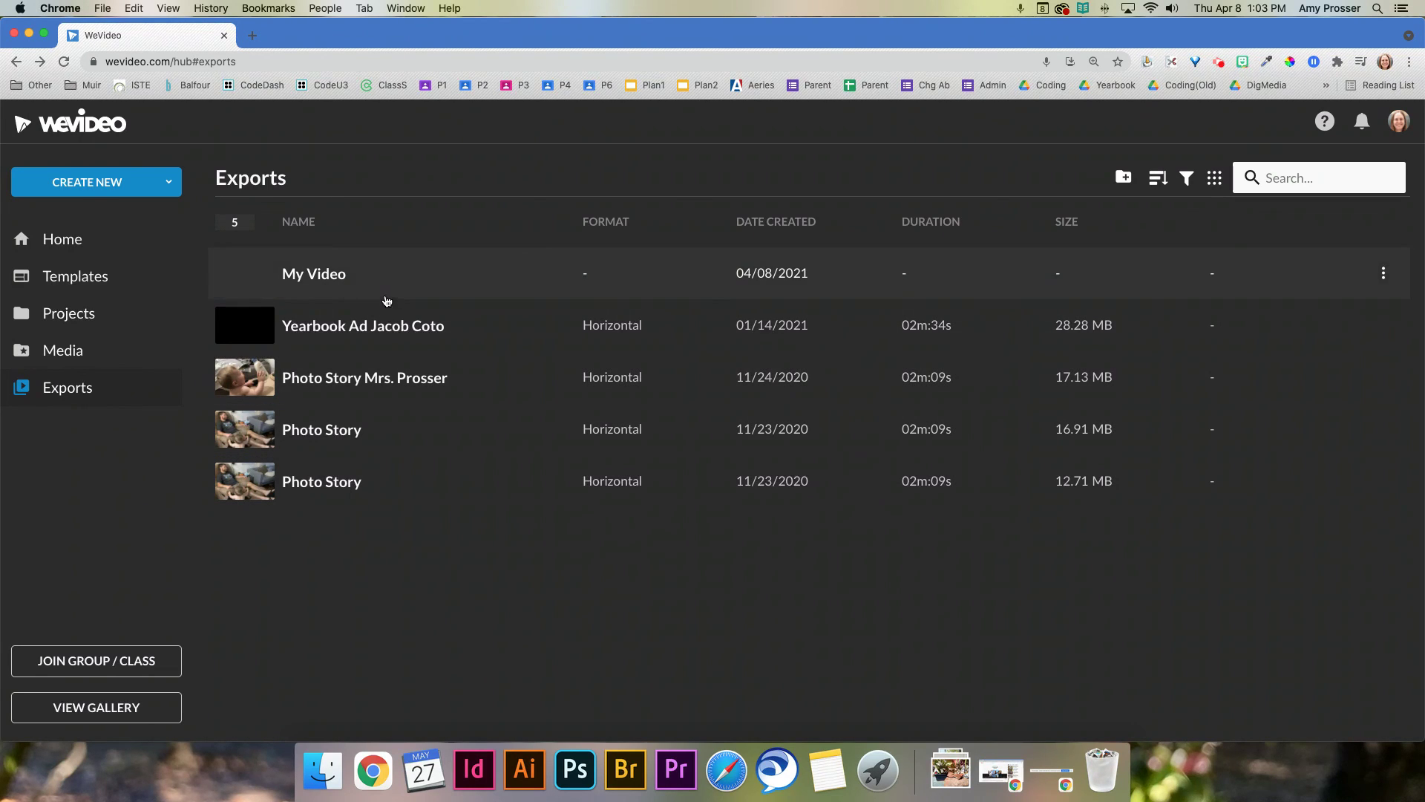
pyautogui.click(99, 243)
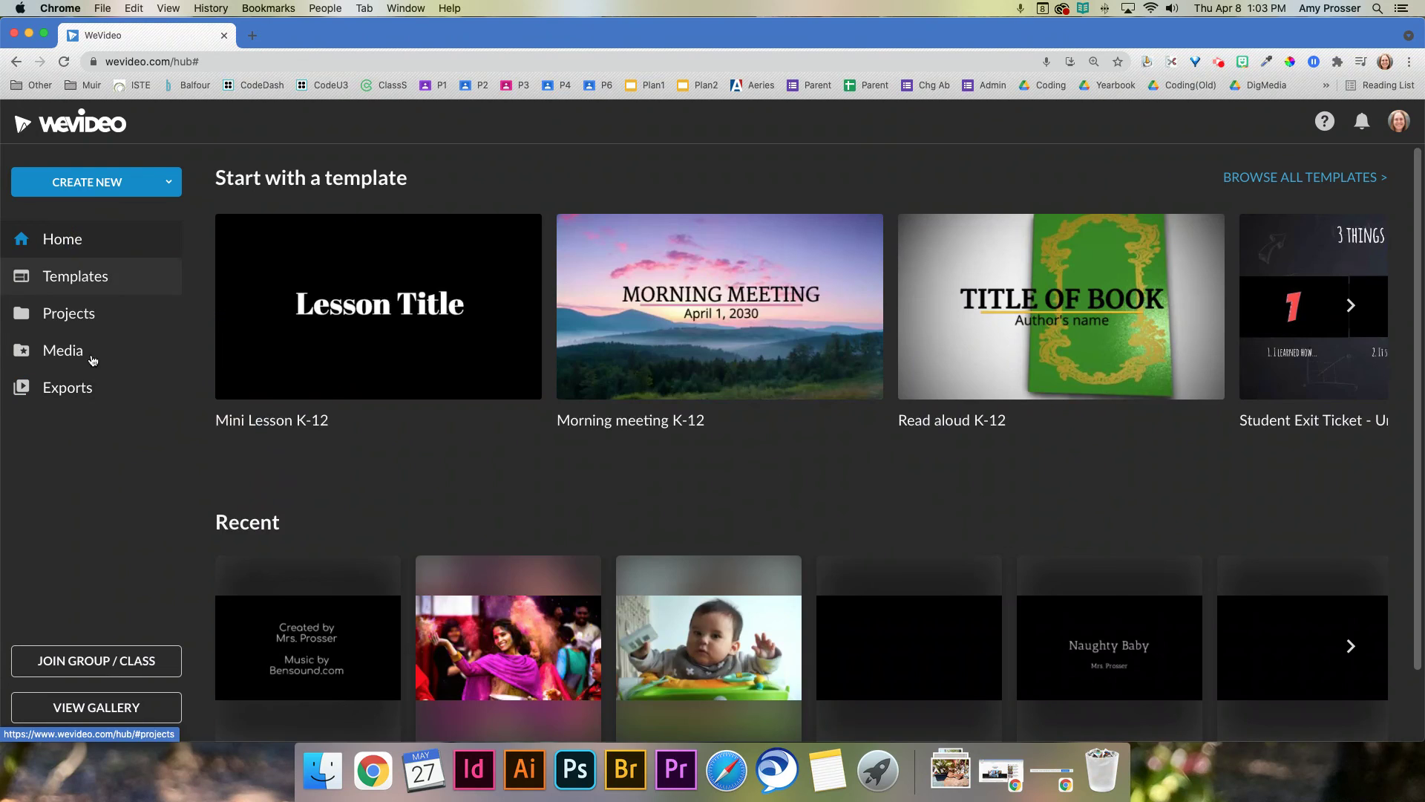
pyautogui.click(86, 387)
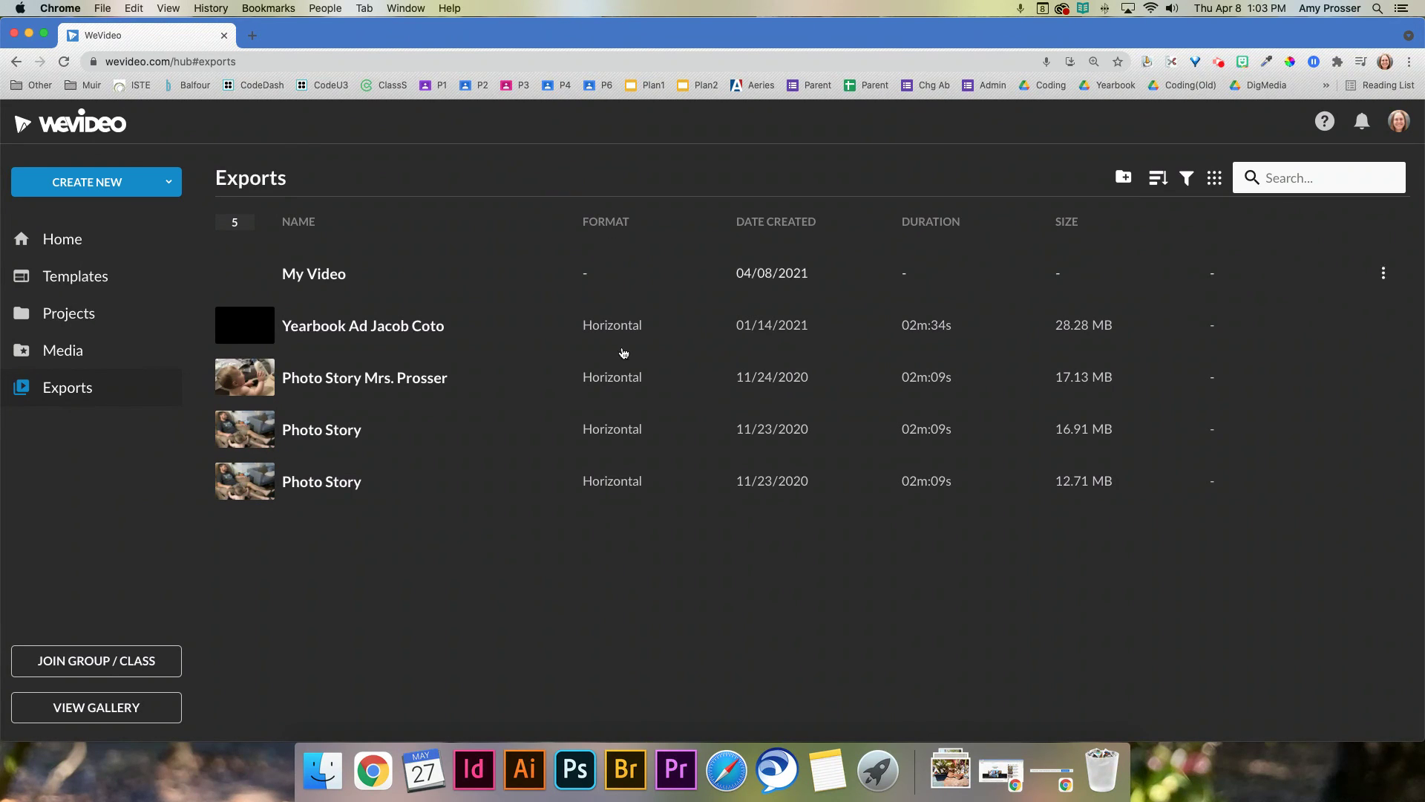
pyautogui.click(455, 549)
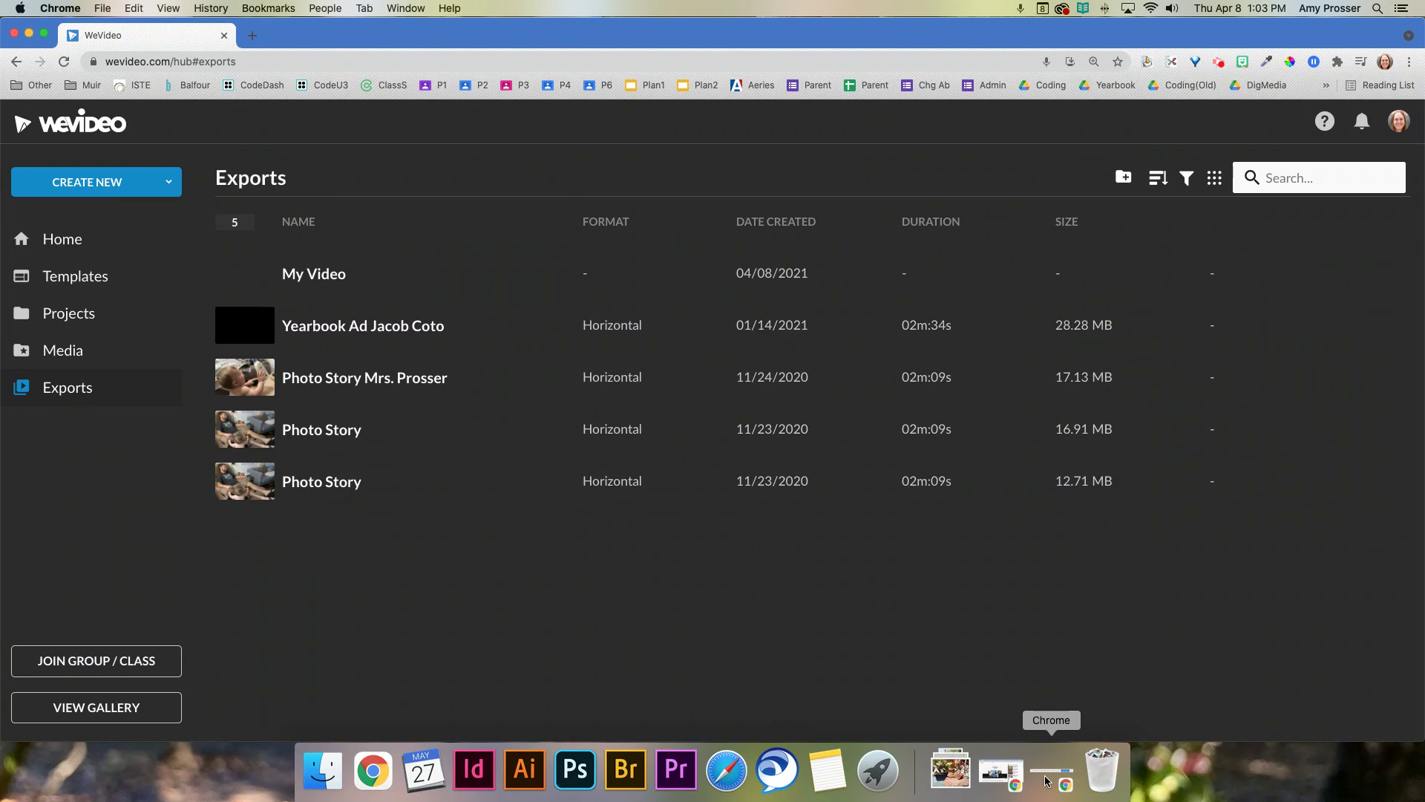
pyautogui.click(1020, 658)
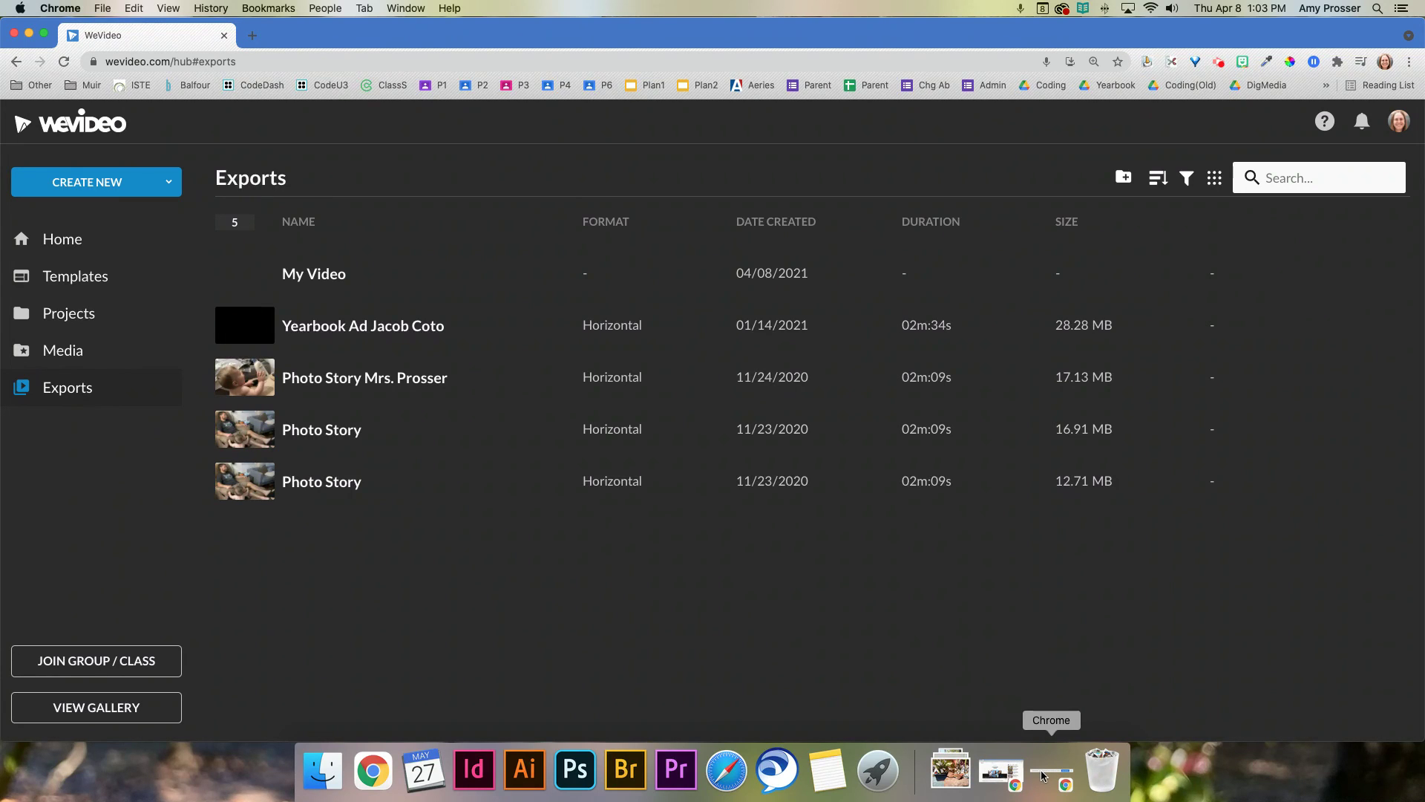